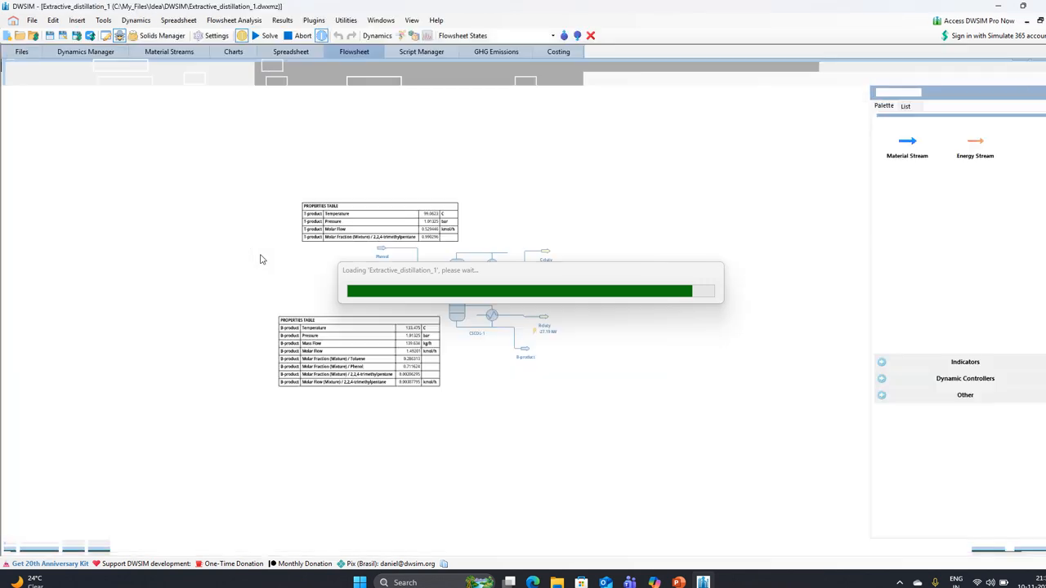
Place a Shortcut Column downstream of the first column so that it is fed by the B-product stream.
{"action": "scroll", "coordinate": [262, 259], "scroll_direction": "up", "scroll_amount": 2}
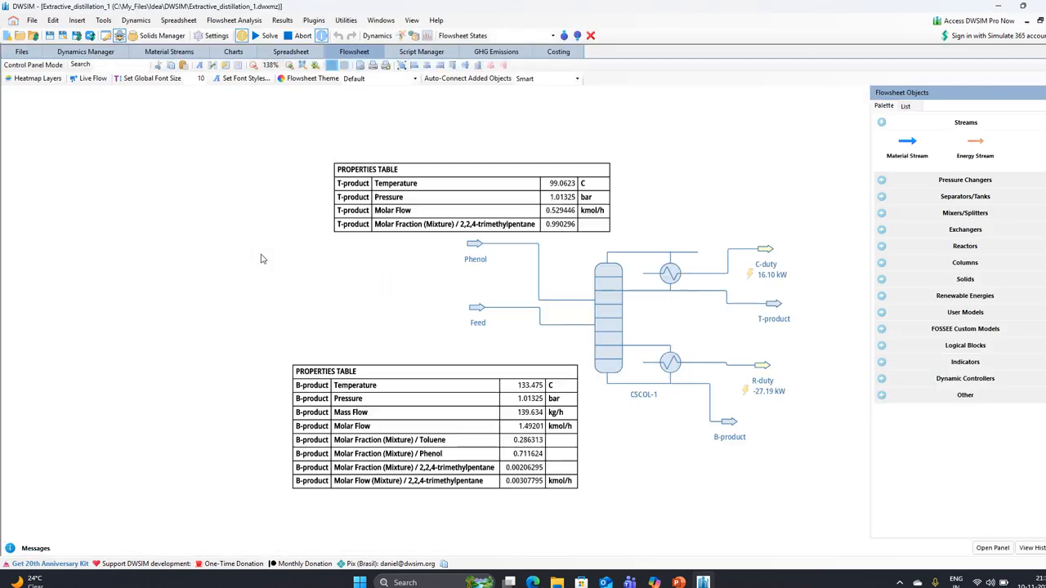
{"action": "left_click_drag", "start_coordinate": [312, 276], "coordinate": [156, 223]}
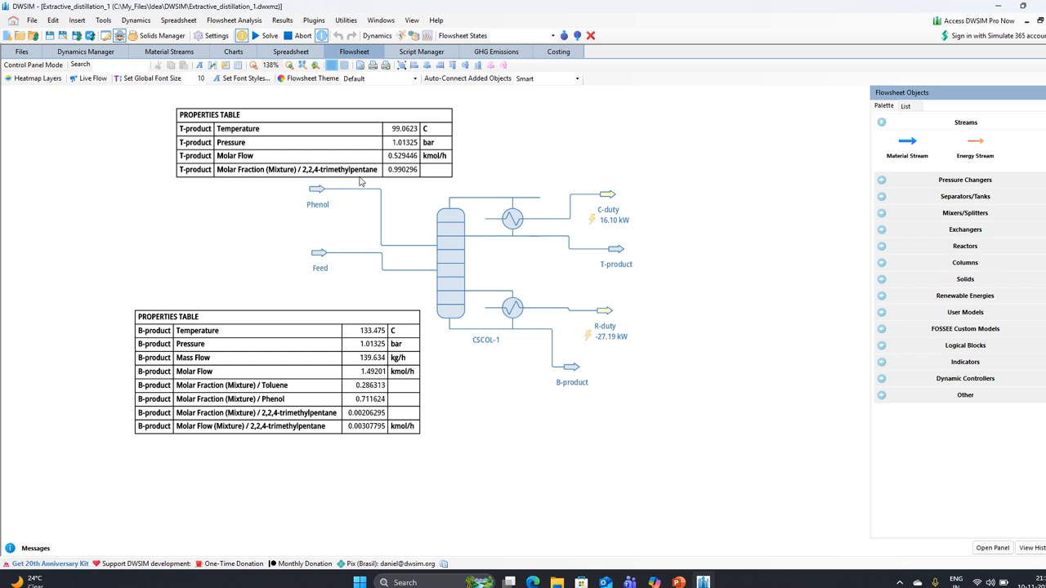
{"action": "mouse_move", "coordinate": [623, 251]}
{"action": "mouse_move", "coordinate": [572, 375]}
{"action": "left_click_drag", "start_coordinate": [370, 295], "coordinate": [287, 268]}
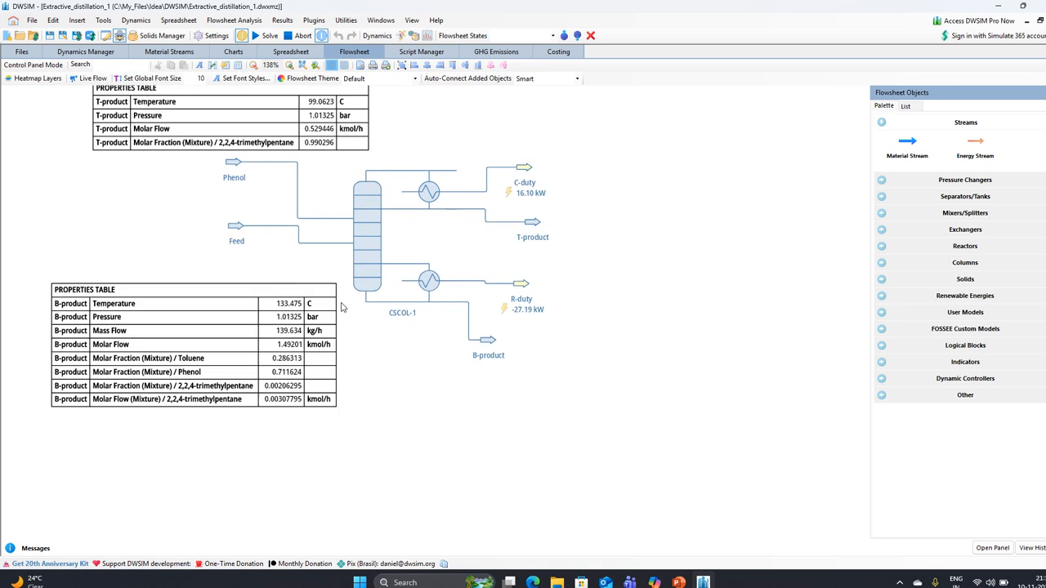
{"action": "left_click", "coordinate": [881, 267]}
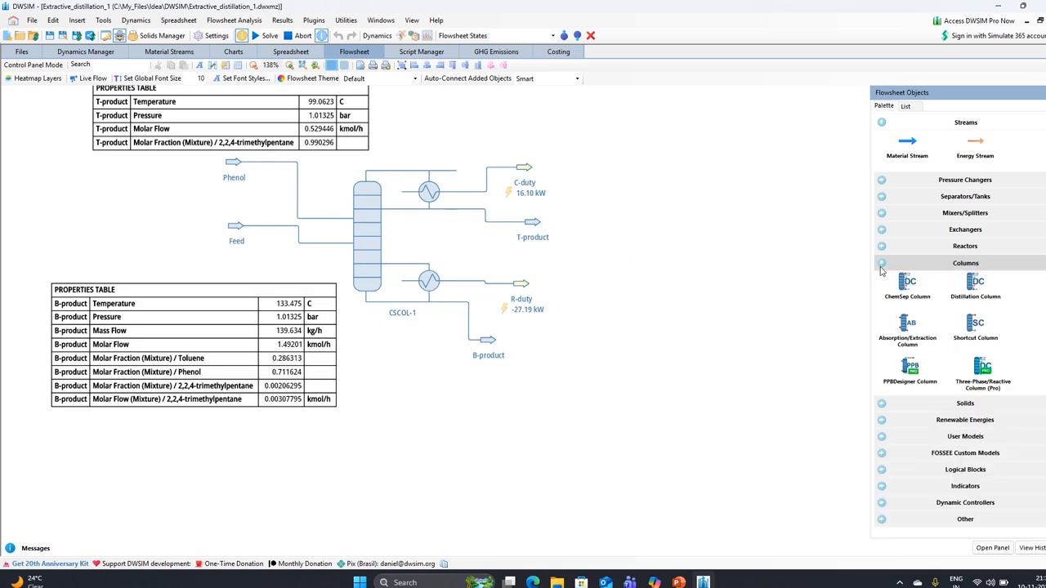
{"action": "left_click_drag", "start_coordinate": [961, 317], "coordinate": [528, 344]}
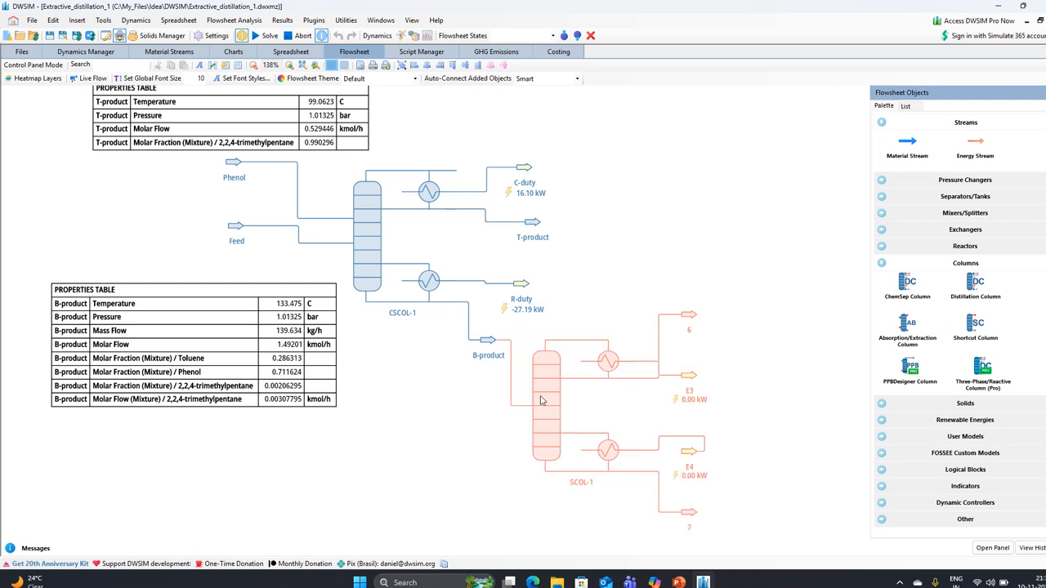
Deactivate the flowsheet solver and set the shortcut column's light key to Toluene and heavy key to Phenol.
{"action": "left_click", "coordinate": [242, 36]}
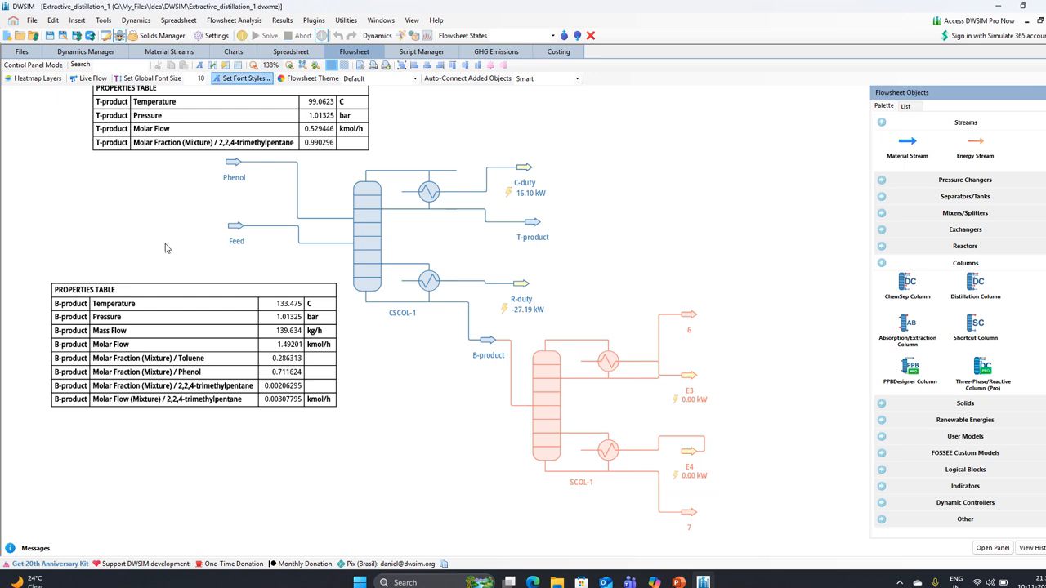
{"action": "left_click", "coordinate": [543, 380]}
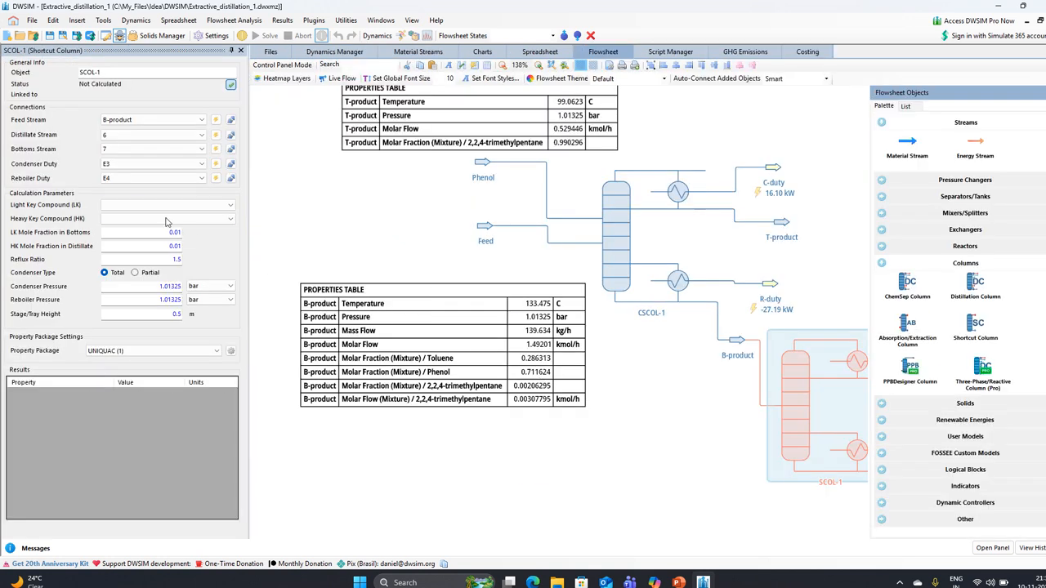
{"action": "left_click_drag", "start_coordinate": [672, 362], "coordinate": [480, 309]}
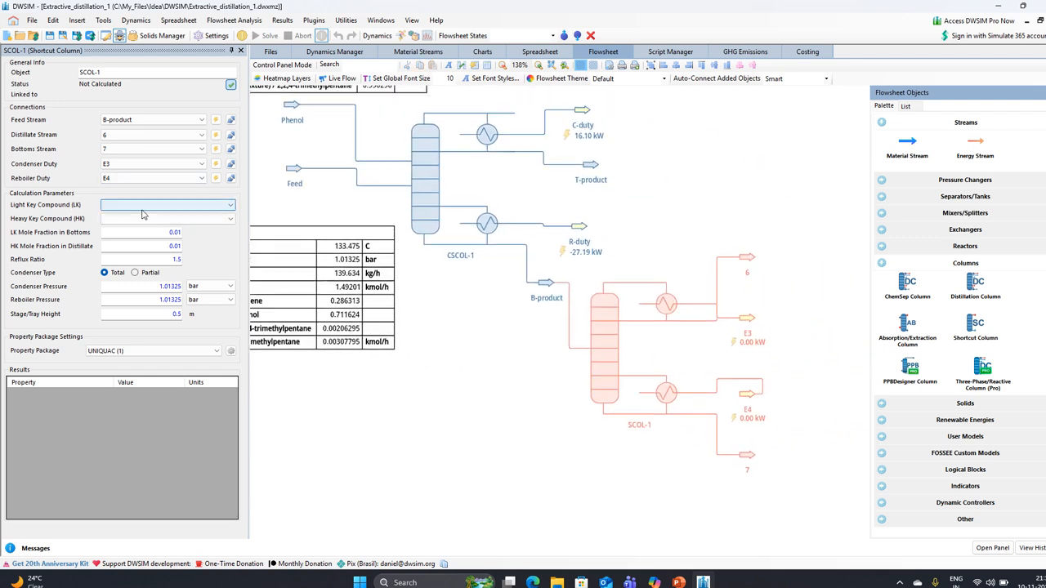
{"action": "left_click", "coordinate": [143, 209]}
{"action": "left_click", "coordinate": [142, 215]}
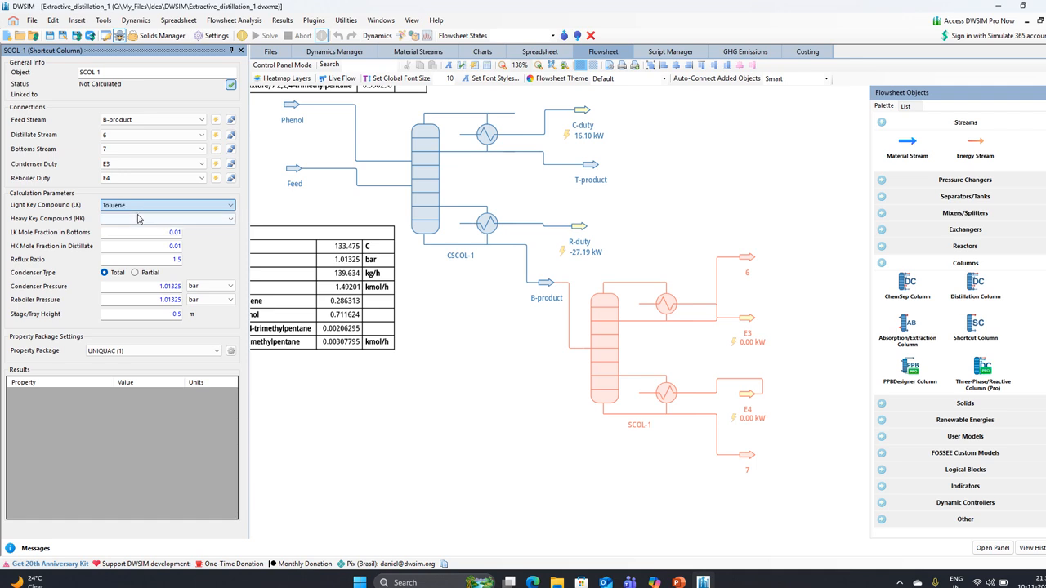
{"action": "left_click", "coordinate": [141, 219]}
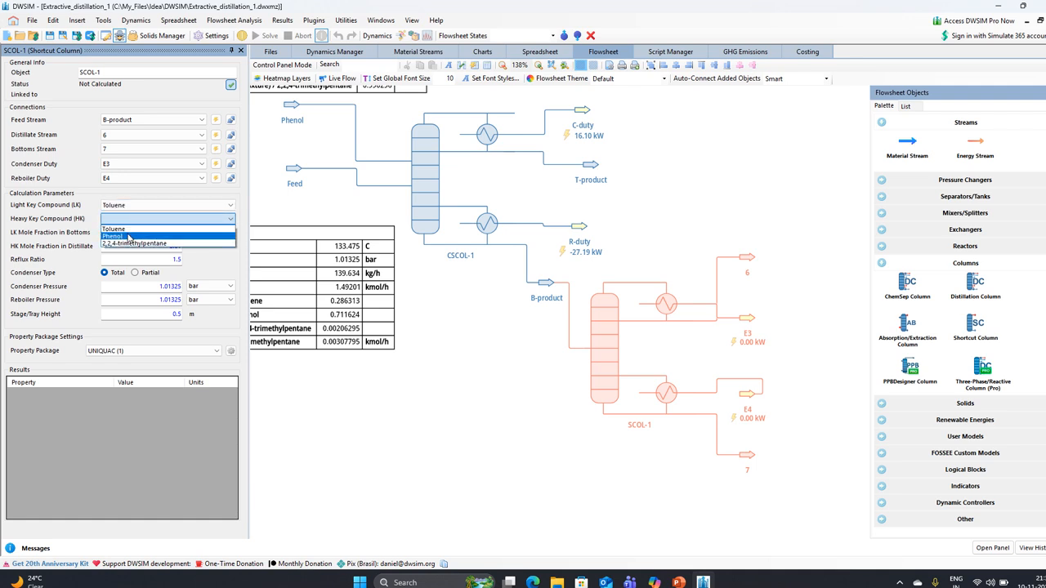
{"action": "left_click", "coordinate": [129, 233]}
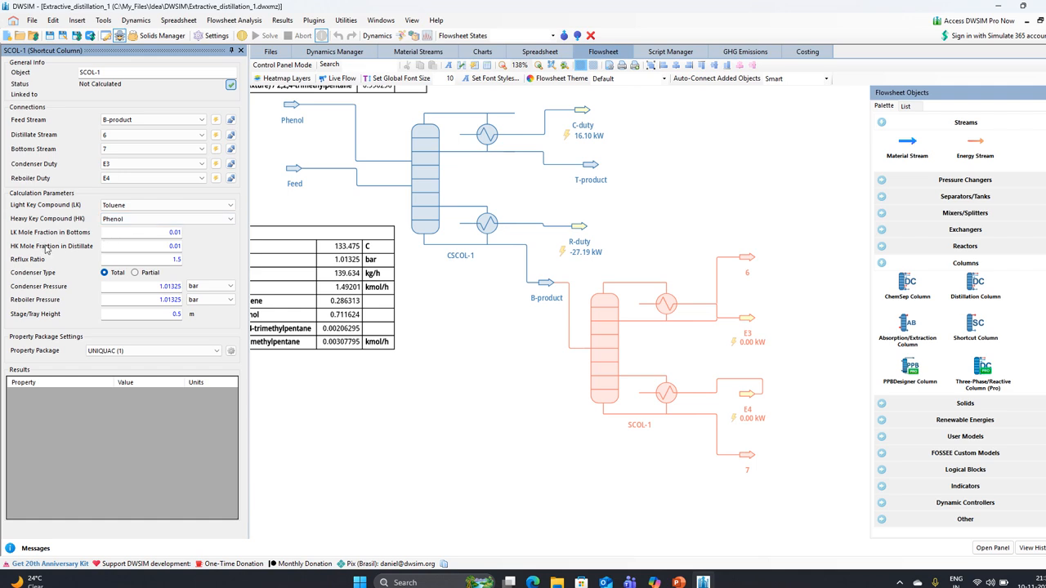
Set the shortcut column's heavy key mole fraction in distillate to 0.001 and solve the flowsheet, dismissing the application error.
{"action": "left_click", "coordinate": [173, 246]}
{"action": "type", "text": "0"}
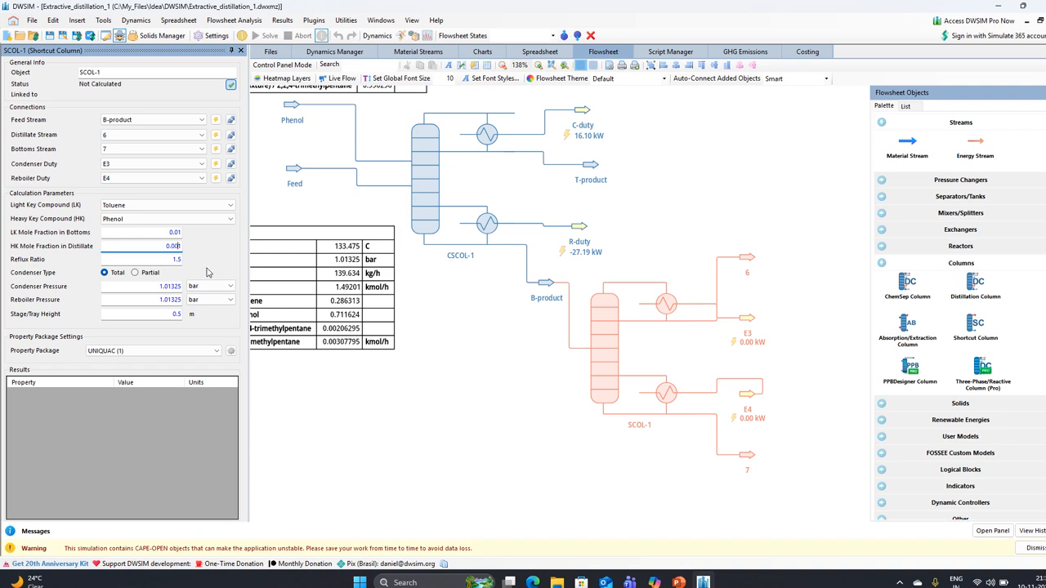
{"action": "key", "text": "Return"}
{"action": "left_click", "coordinate": [242, 35]}
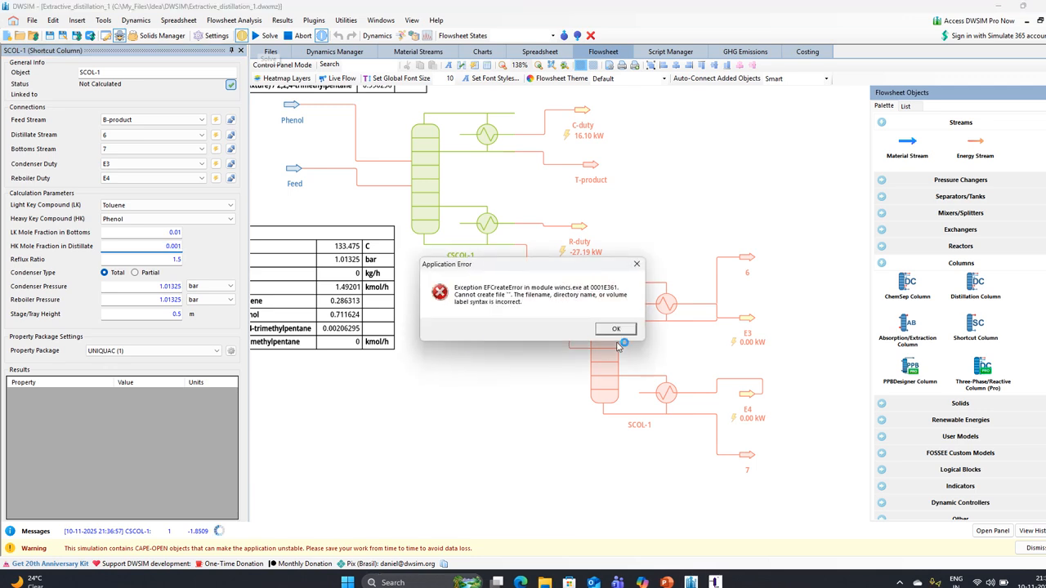
{"action": "left_click", "coordinate": [619, 330]}
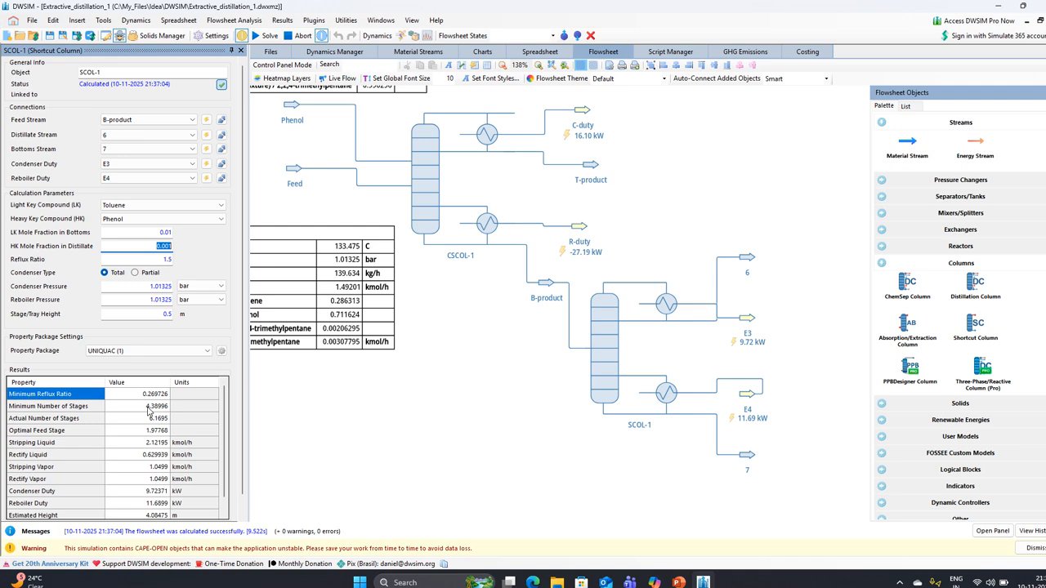
{"action": "mouse_move", "coordinate": [224, 415]}
{"action": "left_mouse_down"}
{"action": "mouse_move", "coordinate": [230, 461]}
{"action": "mouse_move", "coordinate": [227, 412]}
{"action": "left_mouse_up"}
With the solver deactivated, set the shortcut column's reflux ratio to 0.45, and solve the flowsheet again.
{"action": "left_click", "coordinate": [244, 35]}
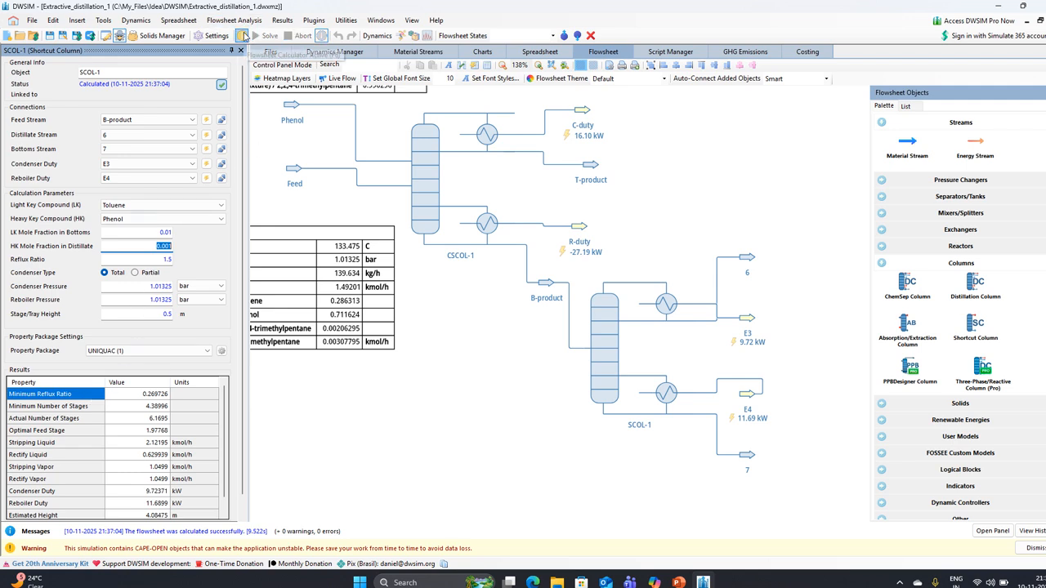
{"action": "left_click", "coordinate": [156, 259]}
{"action": "type", "text": "1.5"}
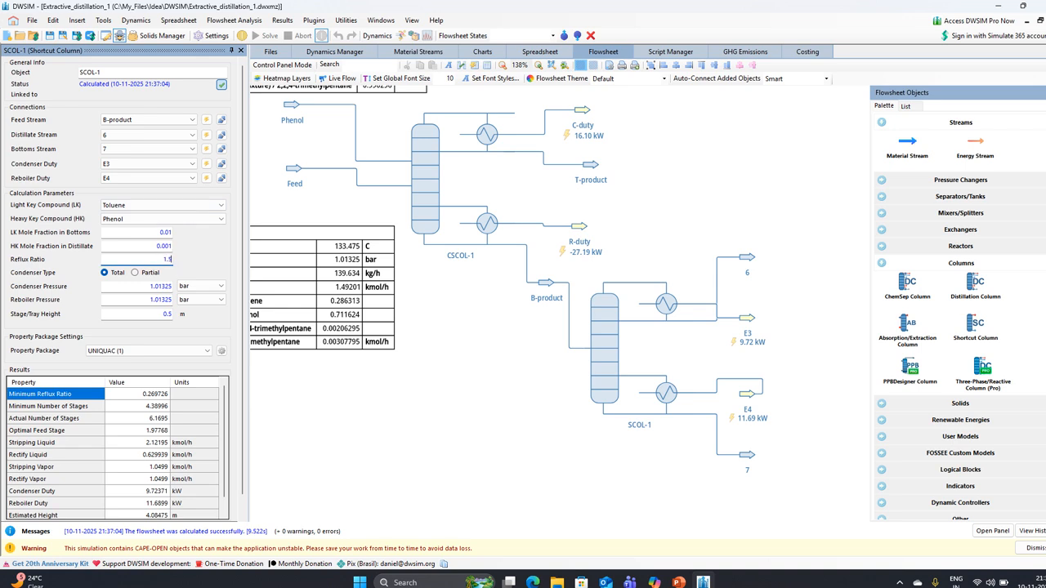
{"action": "type", "text": "*0.27"}
{"action": "key", "text": "Return"}
{"action": "type", "text": "5"}
{"action": "key", "text": "Return"}
{"action": "left_click", "coordinate": [255, 36]}
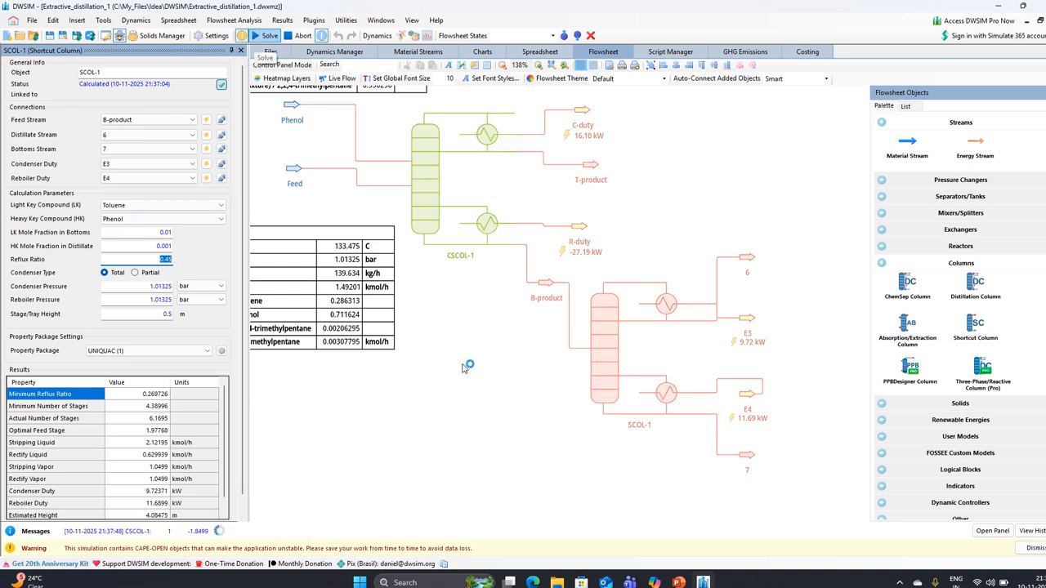
{"action": "left_click", "coordinate": [609, 332]}
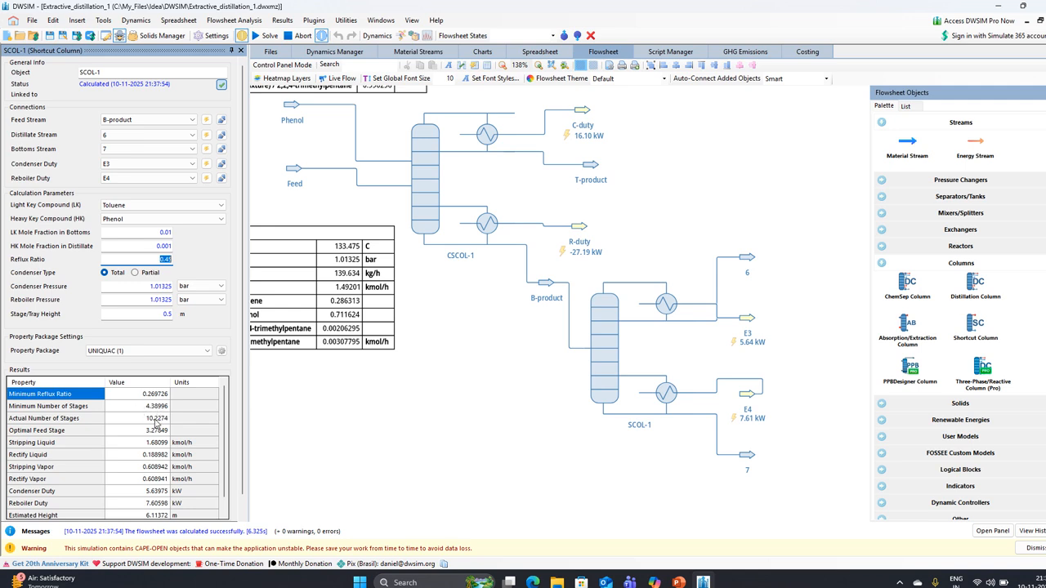
Examine the actual number of stages and the optimal feed stage in the shortcut column's results.
{"action": "left_click_drag", "start_coordinate": [139, 418], "coordinate": [163, 424]}
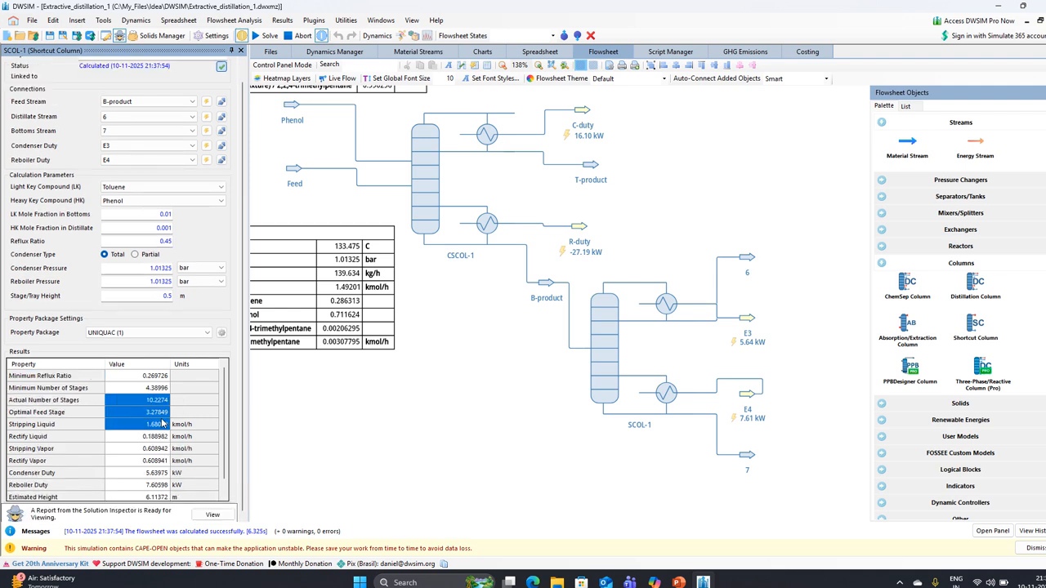
{"action": "left_click", "coordinate": [198, 403]}
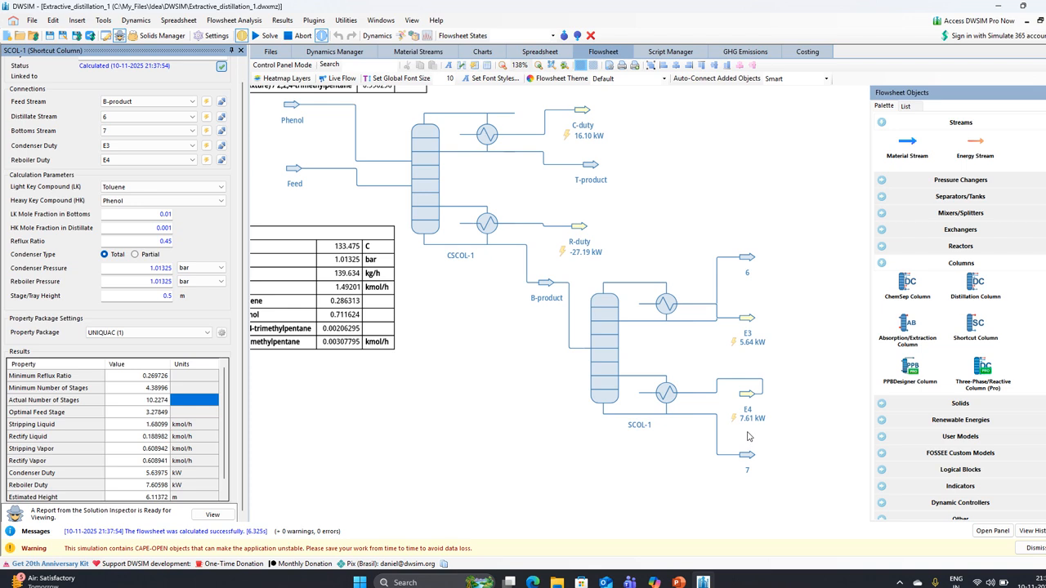
{"action": "mouse_move", "coordinate": [598, 354]}
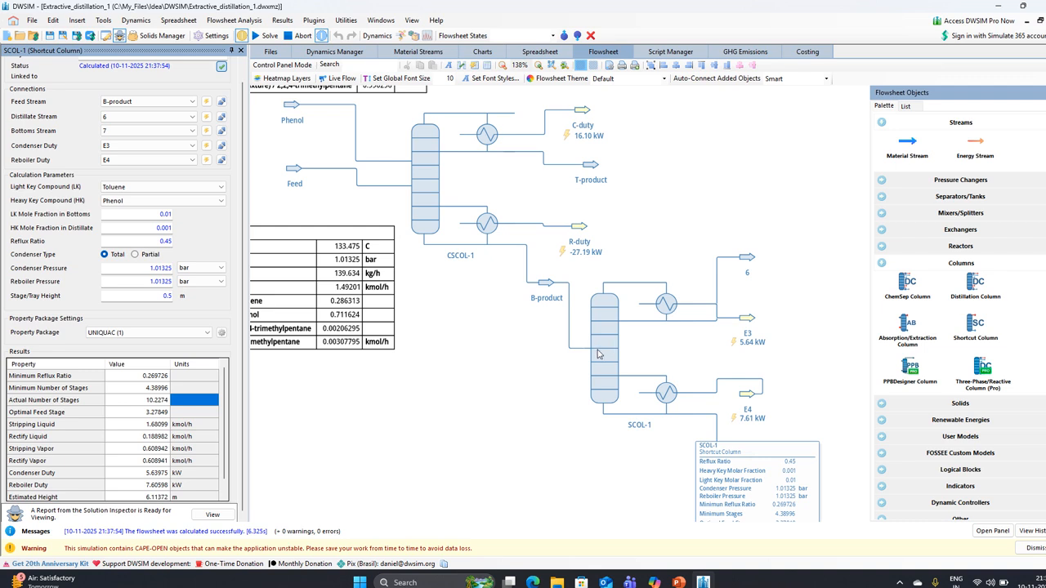
Delete the shortcut column together with its product streams 6 and 7 and energy streams E3 and E4.
{"action": "left_click", "coordinate": [602, 364]}
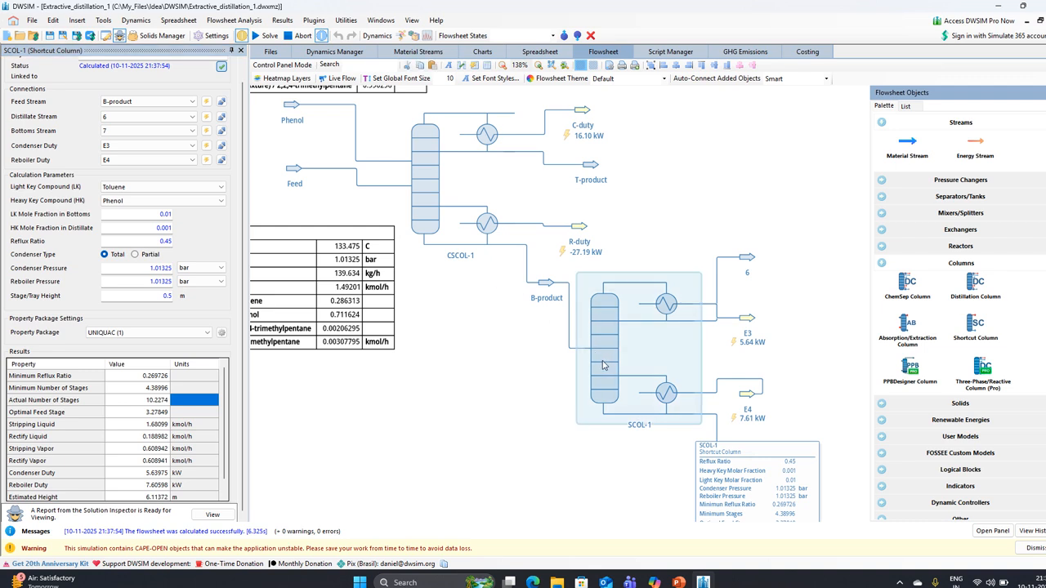
{"action": "key", "text": "Delete"}
{"action": "left_click", "coordinate": [506, 264]}
{"action": "left_click", "coordinate": [501, 265]}
{"action": "key", "text": "Delete"}
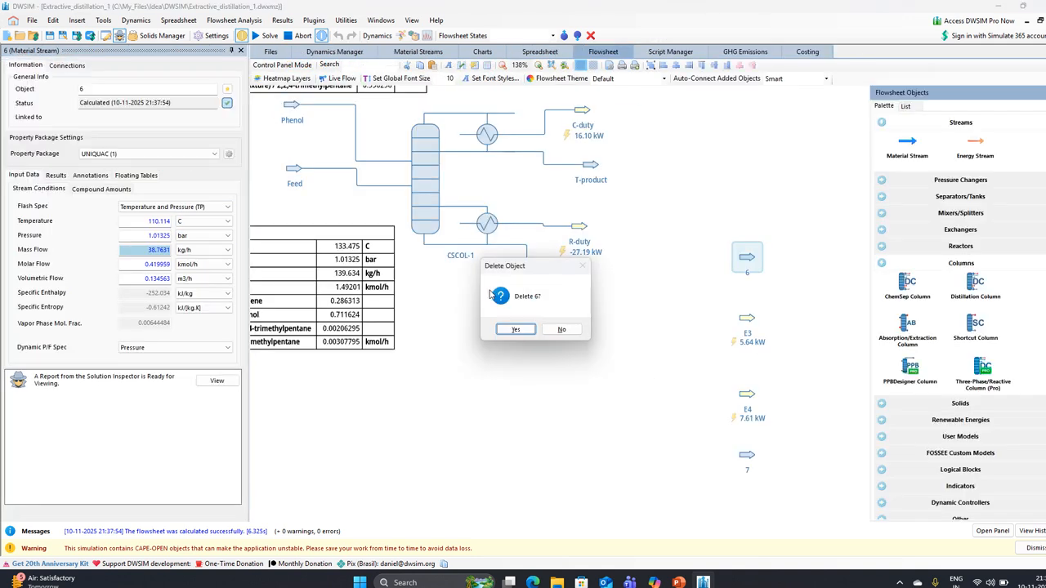
{"action": "left_click", "coordinate": [514, 331]}
{"action": "left_click", "coordinate": [500, 320]}
{"action": "key", "text": "Delete"}
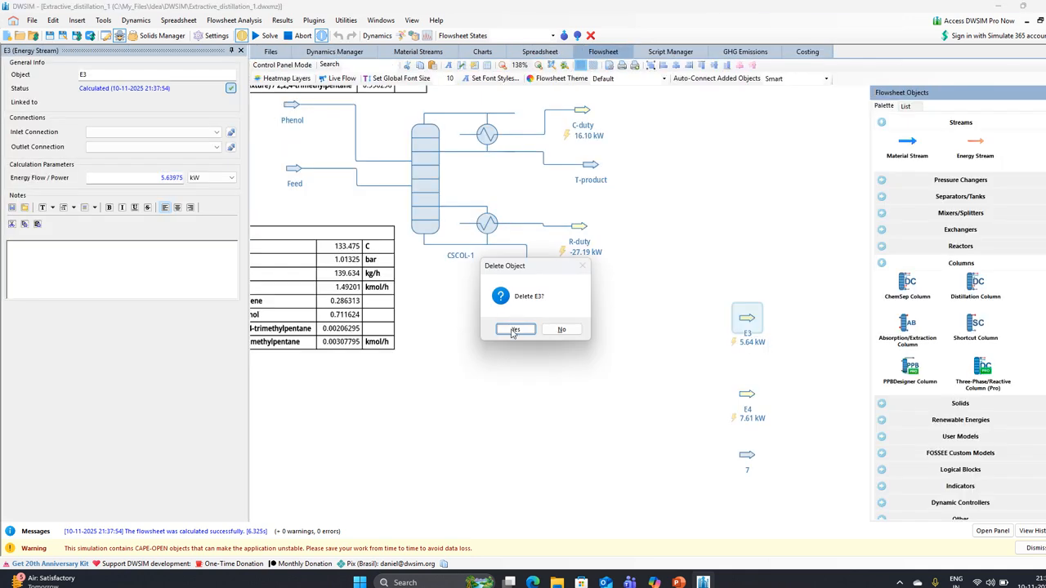
{"action": "left_click", "coordinate": [514, 331]}
{"action": "left_click", "coordinate": [500, 397]}
{"action": "key", "text": "Delete"}
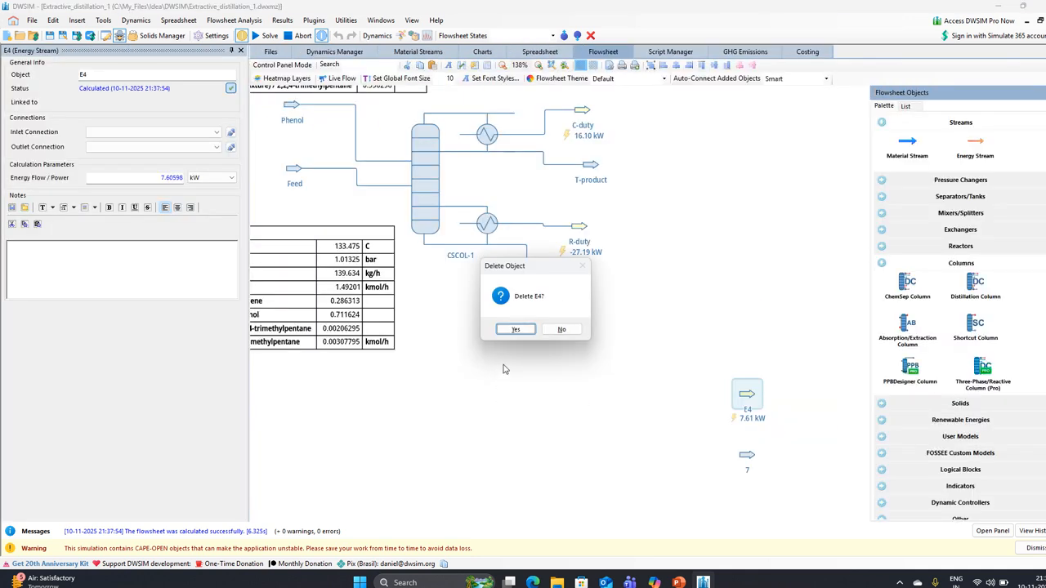
{"action": "left_click", "coordinate": [514, 330]}
{"action": "left_click", "coordinate": [495, 441]}
{"action": "key", "text": "Delete"}
{"action": "left_click", "coordinate": [514, 330]}
With the solver deactivated, place a ChemSep Column beside the B-product stream as a Simple Distillation unit with 11 stages.
{"action": "left_click", "coordinate": [242, 36]}
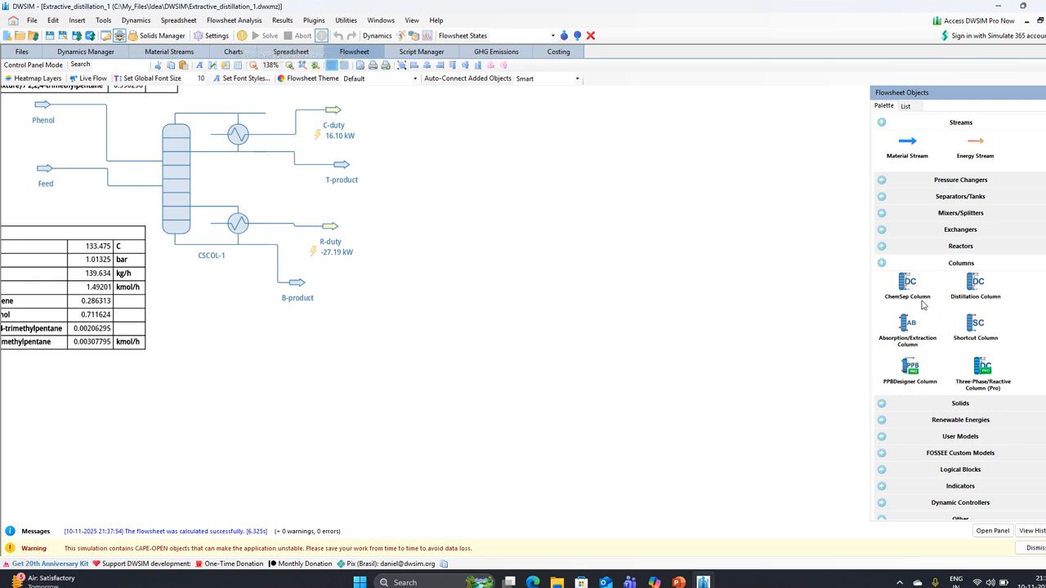
{"action": "left_click_drag", "start_coordinate": [907, 286], "coordinate": [326, 278]}
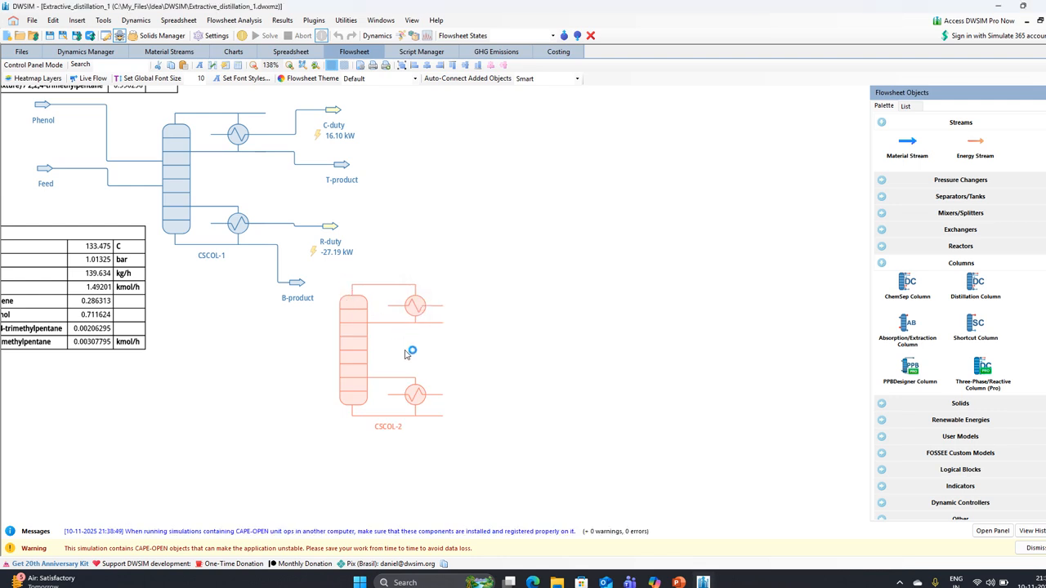
{"action": "left_click", "coordinate": [459, 340]}
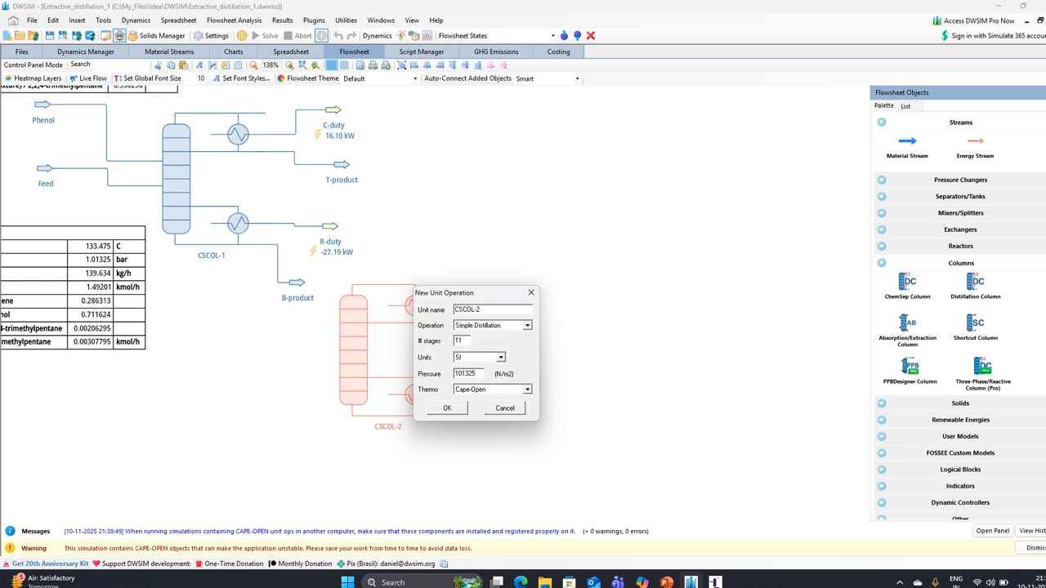
{"action": "left_click", "coordinate": [455, 407]}
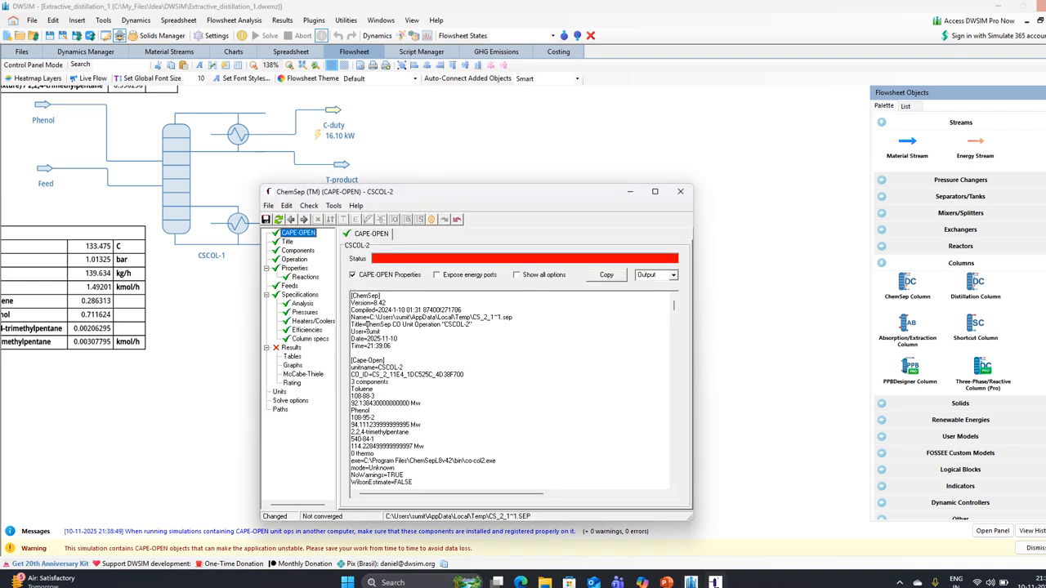
Expose the energy ports of the new ChemSep column, then save and close its editor.
{"action": "left_click", "coordinate": [439, 276]}
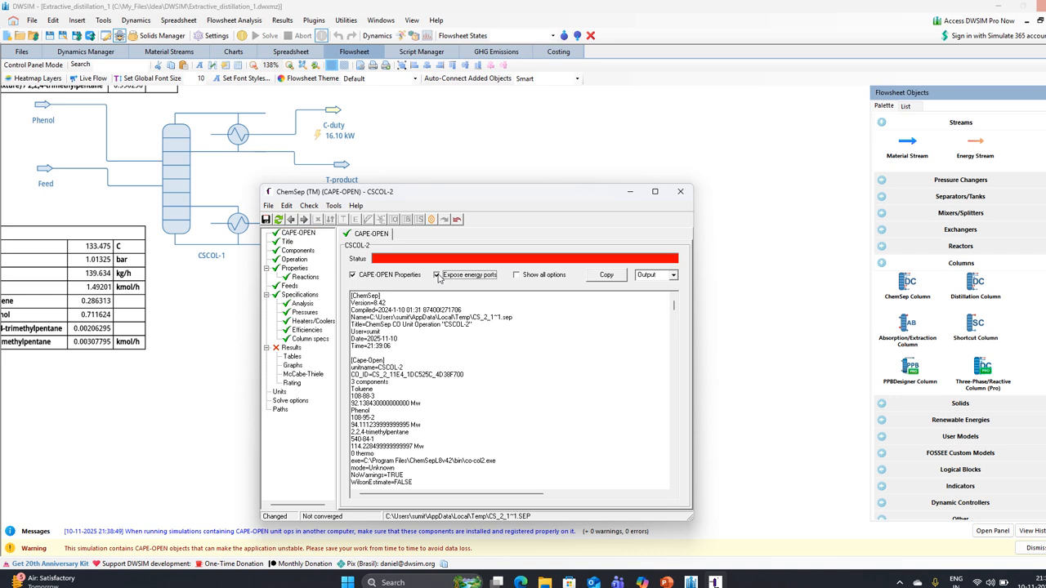
{"action": "left_click", "coordinate": [265, 219]}
{"action": "left_click", "coordinate": [680, 191]}
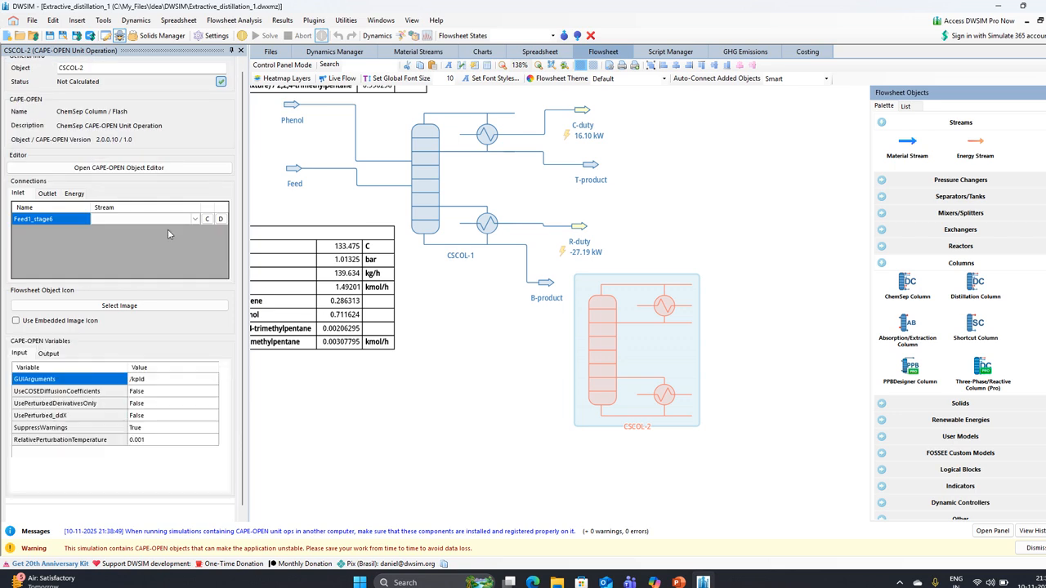
Connect B-product to the second ChemSep column's feed inlet and create a new outlet stream for its TopProduct.
{"action": "left_click", "coordinate": [195, 219]}
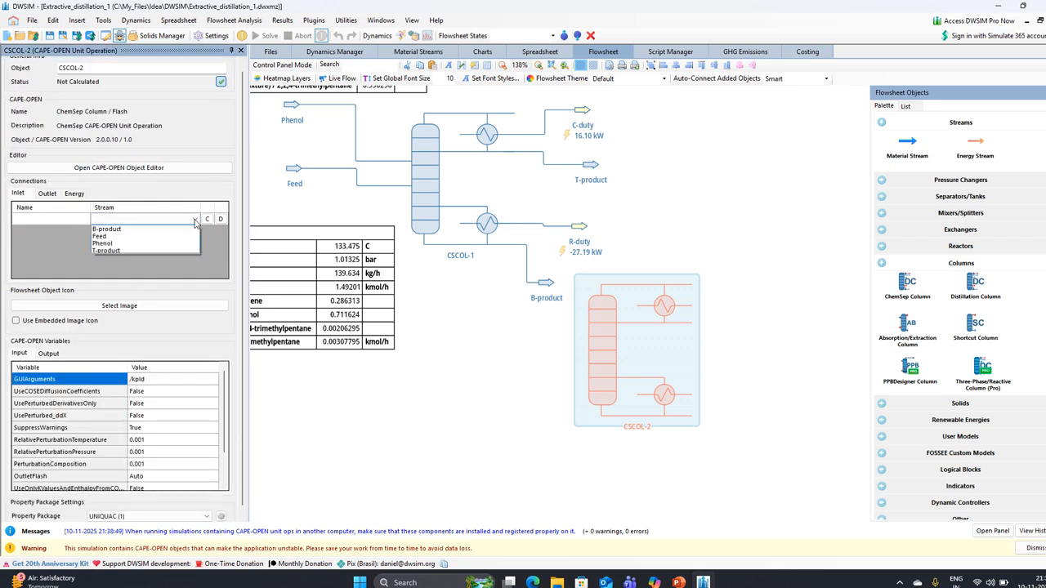
{"action": "left_click", "coordinate": [128, 229]}
{"action": "left_click", "coordinate": [49, 194]}
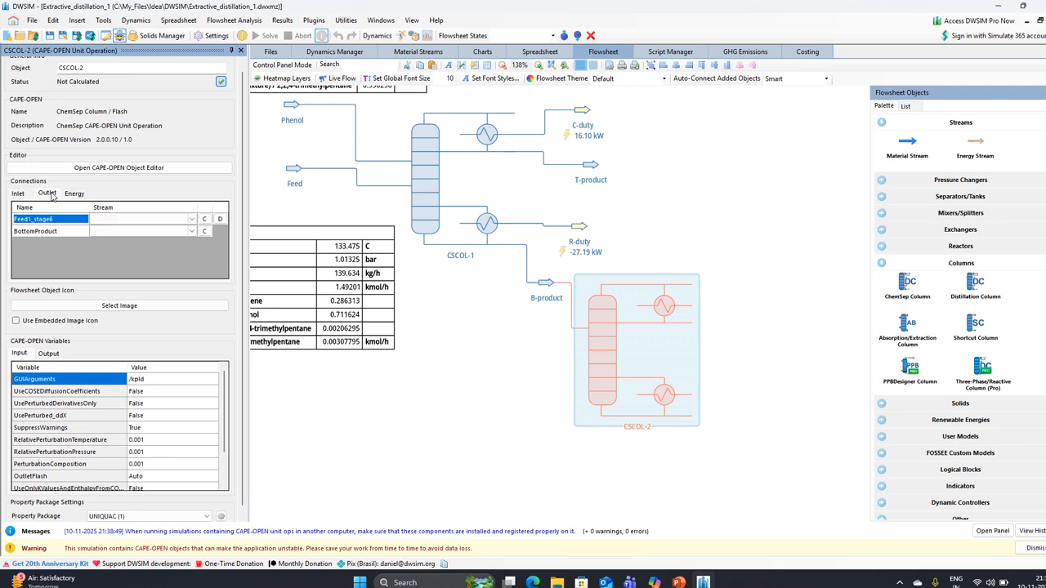
{"action": "left_click", "coordinate": [190, 220]}
{"action": "left_click", "coordinate": [192, 220]}
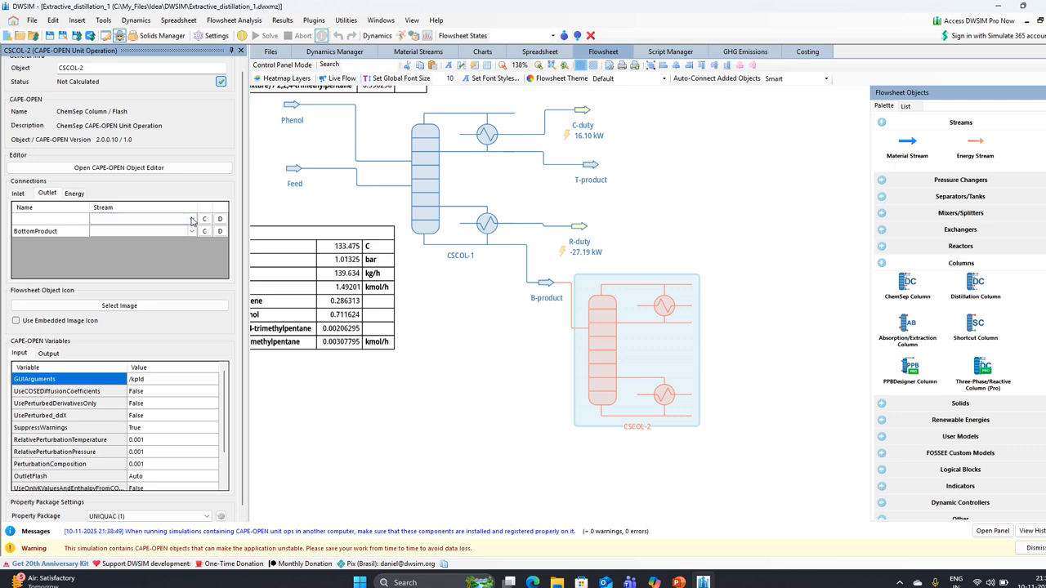
{"action": "left_click", "coordinate": [204, 219]}
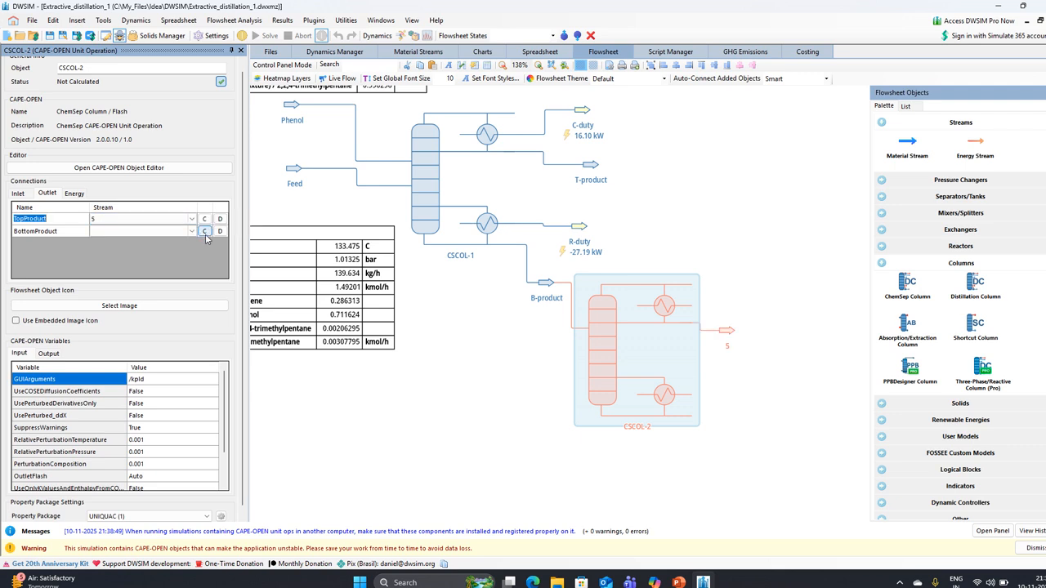
Create a new BottomProduct outlet stream and new condenser and reboiler heat duty energy streams for the second ChemSep column.
{"action": "left_click", "coordinate": [205, 231]}
{"action": "left_click", "coordinate": [76, 193]}
{"action": "left_click", "coordinate": [204, 219]}
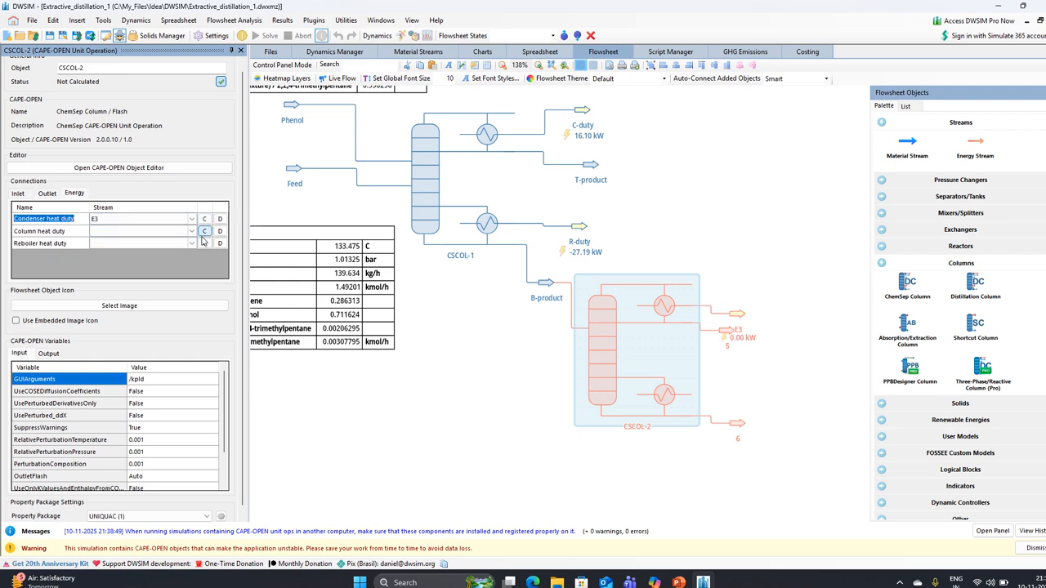
{"action": "left_click", "coordinate": [204, 243]}
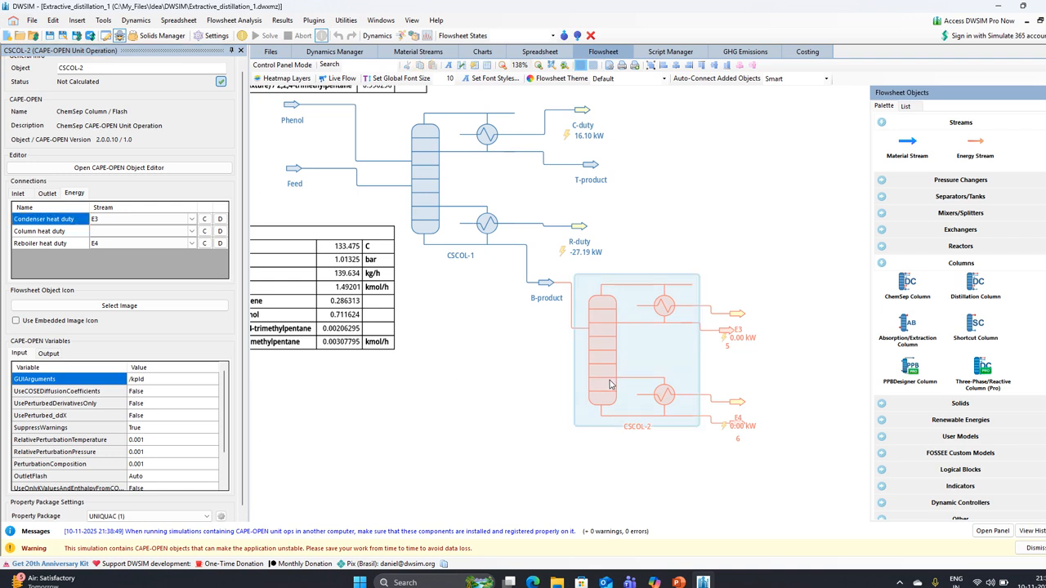
Rename the second ChemSep column as Solvent Recovery.
{"action": "left_click_drag", "start_coordinate": [91, 69], "coordinate": [34, 73]}
{"action": "key", "text": "BackSpace"}
{"action": "key", "text": "Caps_Lock"}
{"action": "type", "text": "S"}
{"action": "key", "text": "Caps_Lock"}
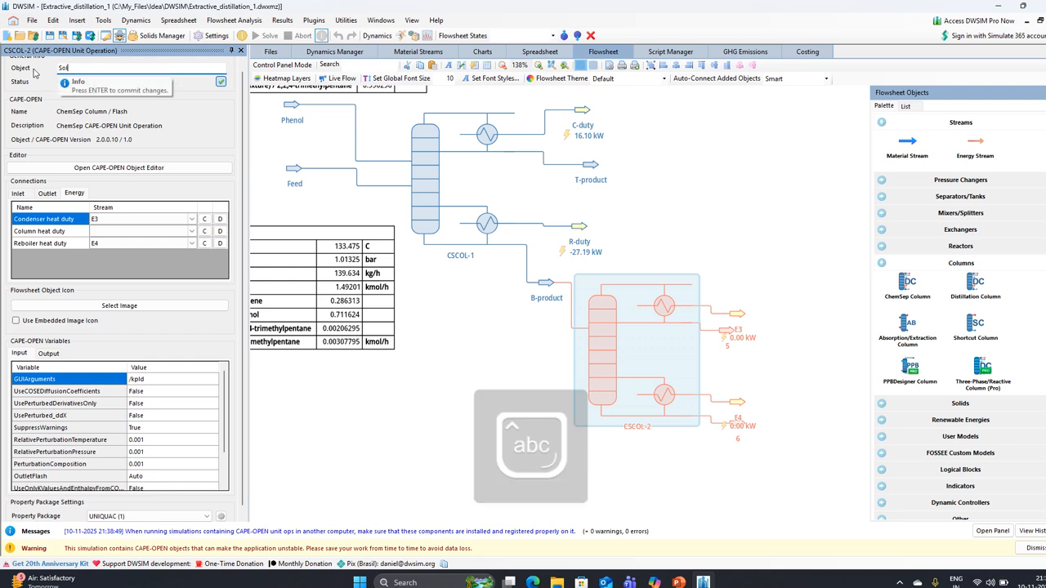
{"action": "type", "text": "olvent Recovery"}
{"action": "key", "text": "Return"}
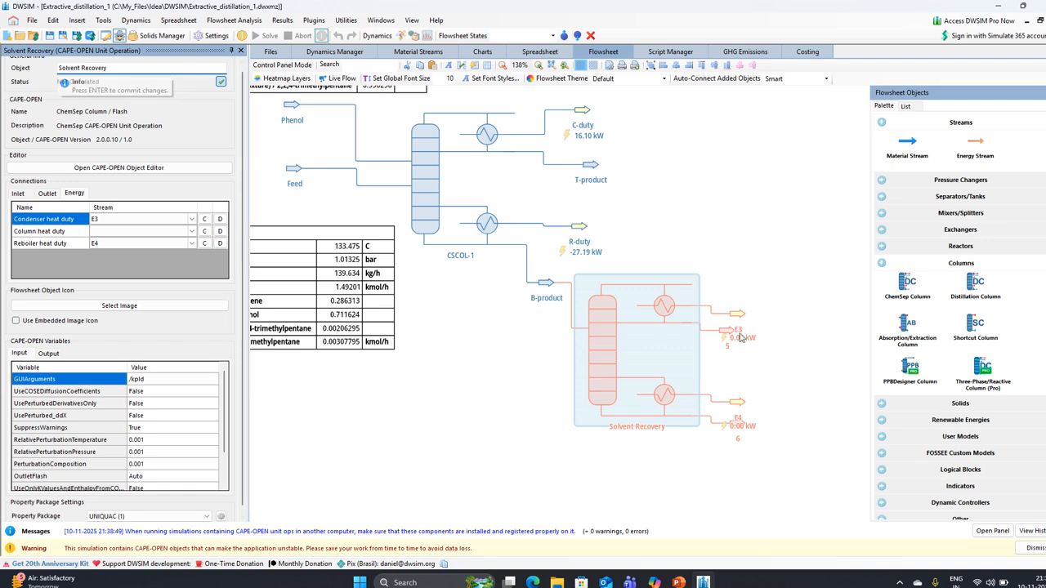
Move energy stream E3 clear above material stream 5, and rename stream 5 as Toluene Product.
{"action": "left_click_drag", "start_coordinate": [742, 318], "coordinate": [733, 279]}
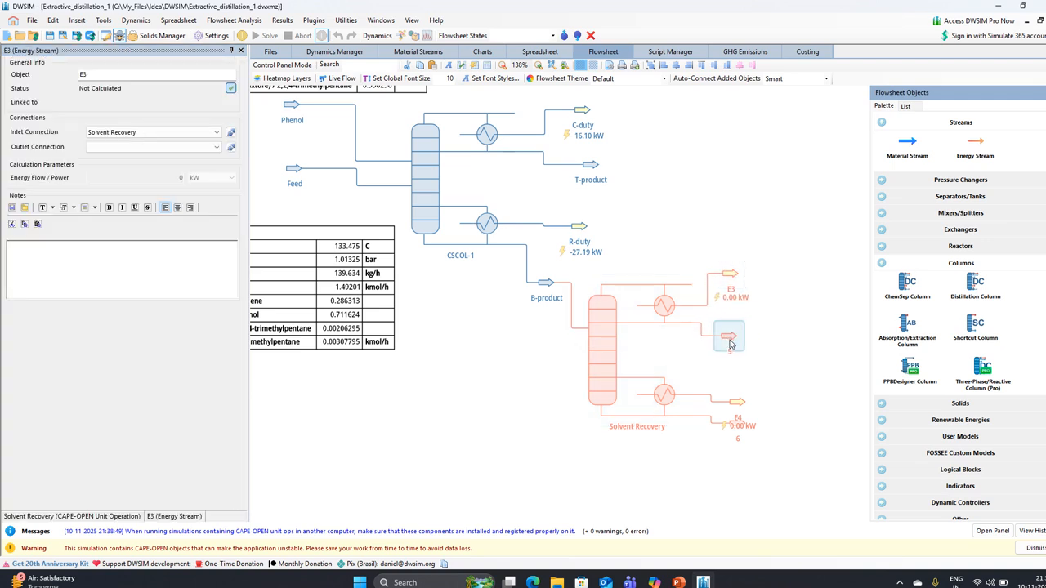
{"action": "left_click", "coordinate": [733, 343]}
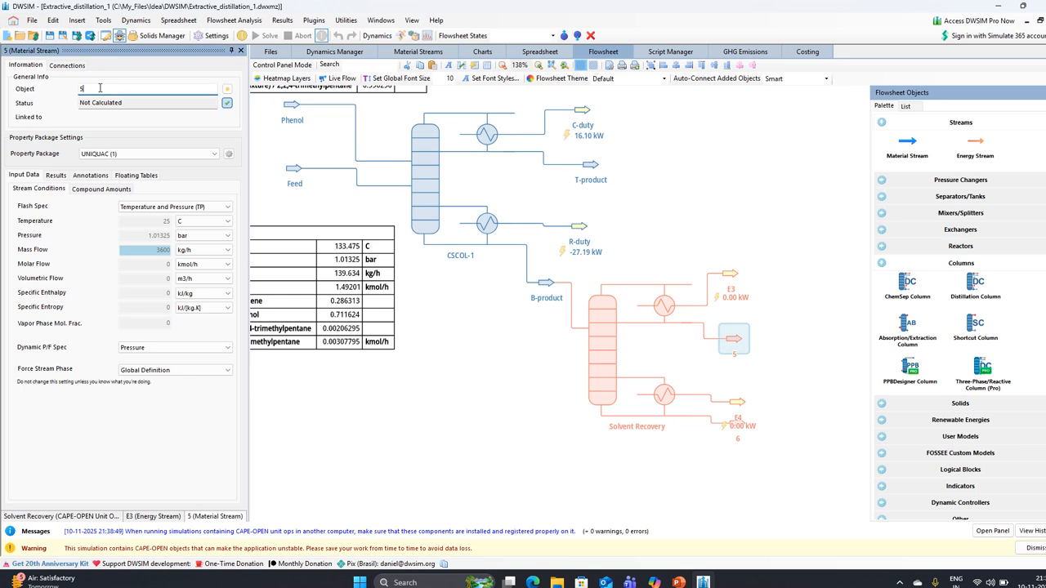
{"action": "key", "text": "BackSpace"}
{"action": "key", "text": "Caps_Lock"}
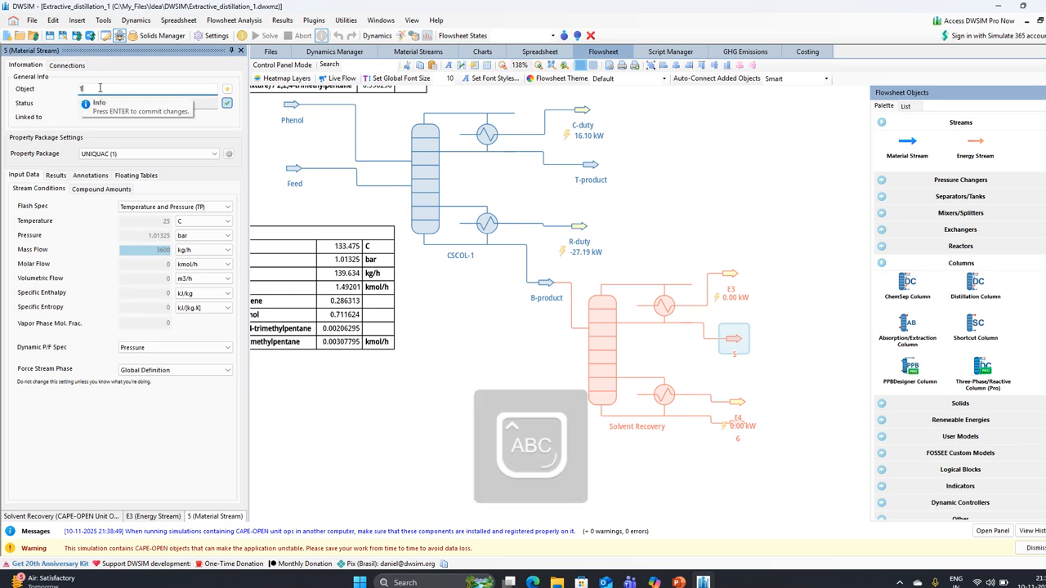
{"action": "type", "text": "T"}
{"action": "key", "text": "Caps_Lock"}
{"action": "type", "text": "oluene"}
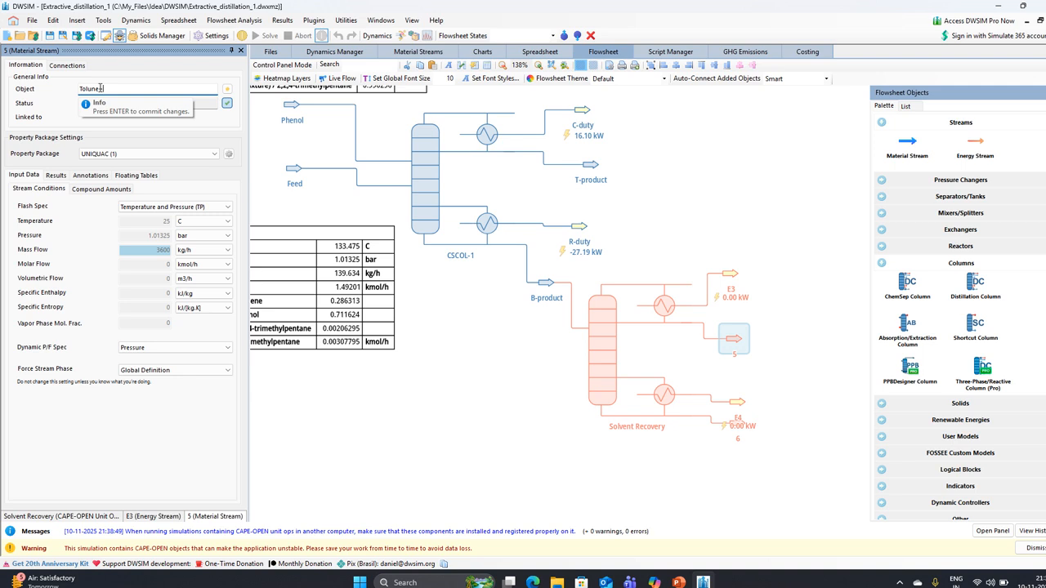
{"action": "key", "text": "BackSpace"}
{"action": "type", "text": "P"}
{"action": "key", "text": "Caps_Lock"}
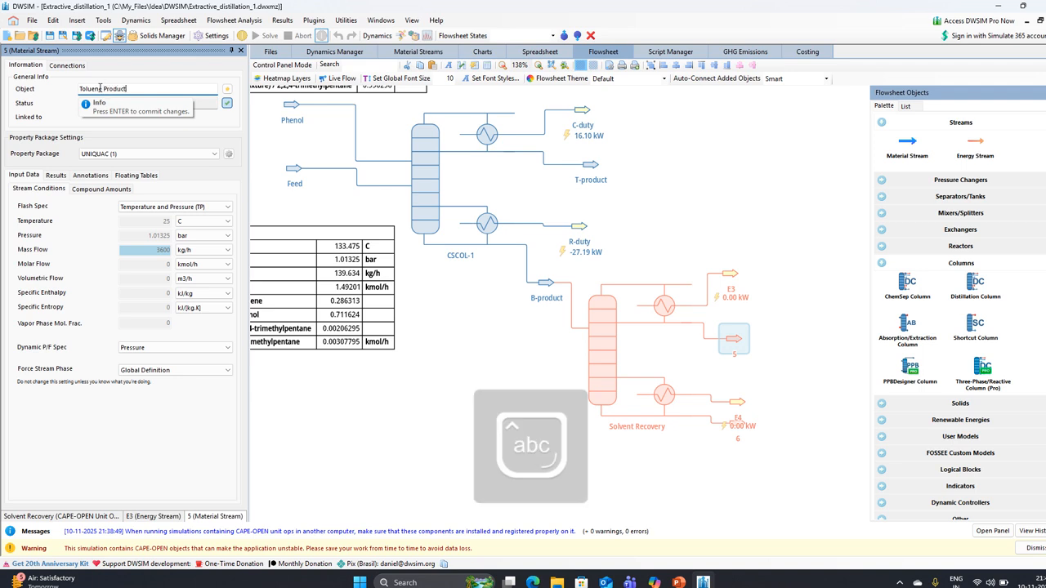
{"action": "key", "text": "Return"}
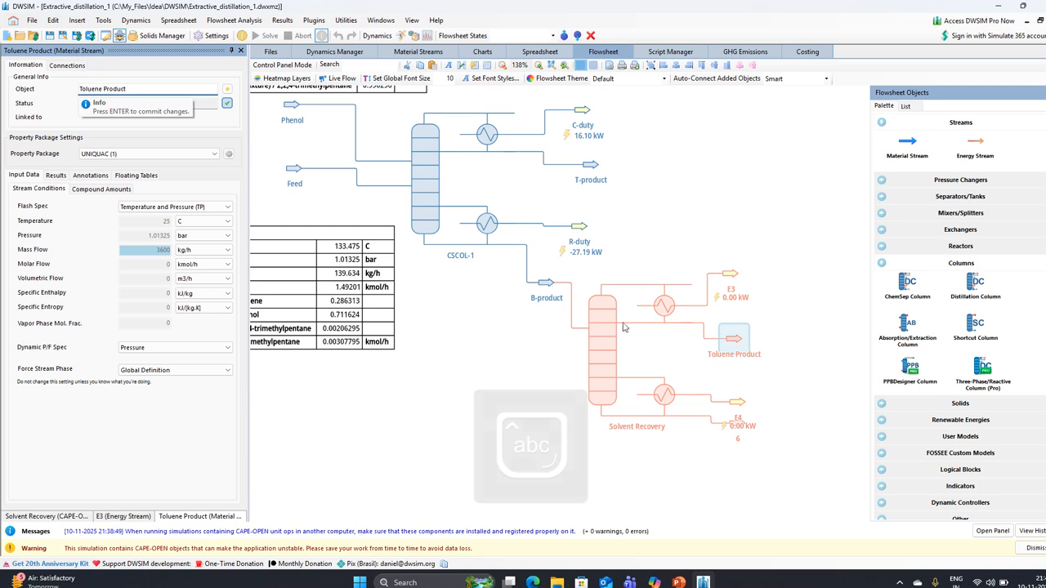
Rename material stream 6 as Phenol Solvent and space it apart from energy stream E4.
{"action": "left_click_drag", "start_coordinate": [731, 425], "coordinate": [735, 407]}
{"action": "left_click", "coordinate": [737, 422]}
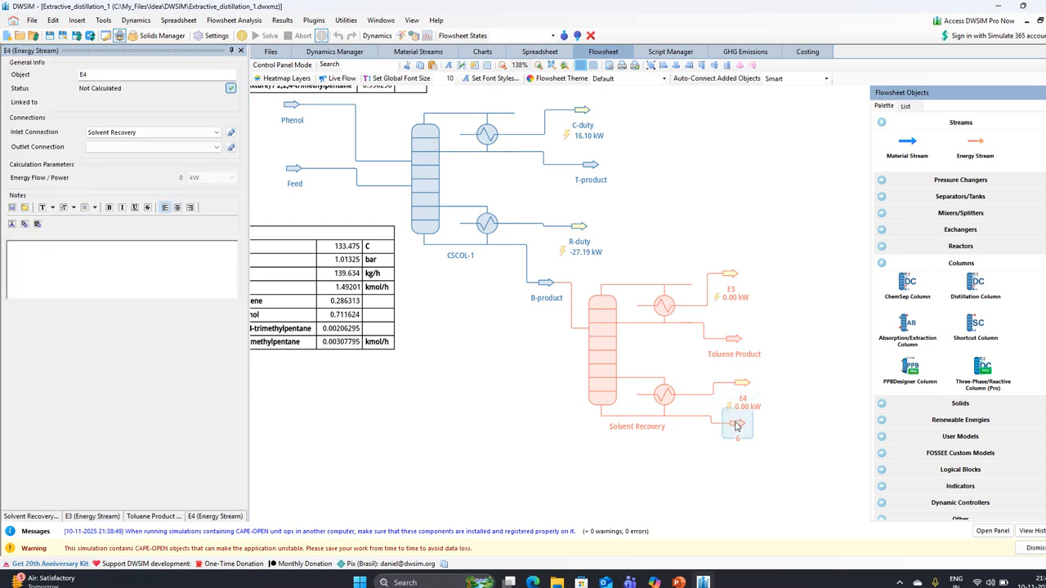
{"action": "left_click", "coordinate": [109, 91]}
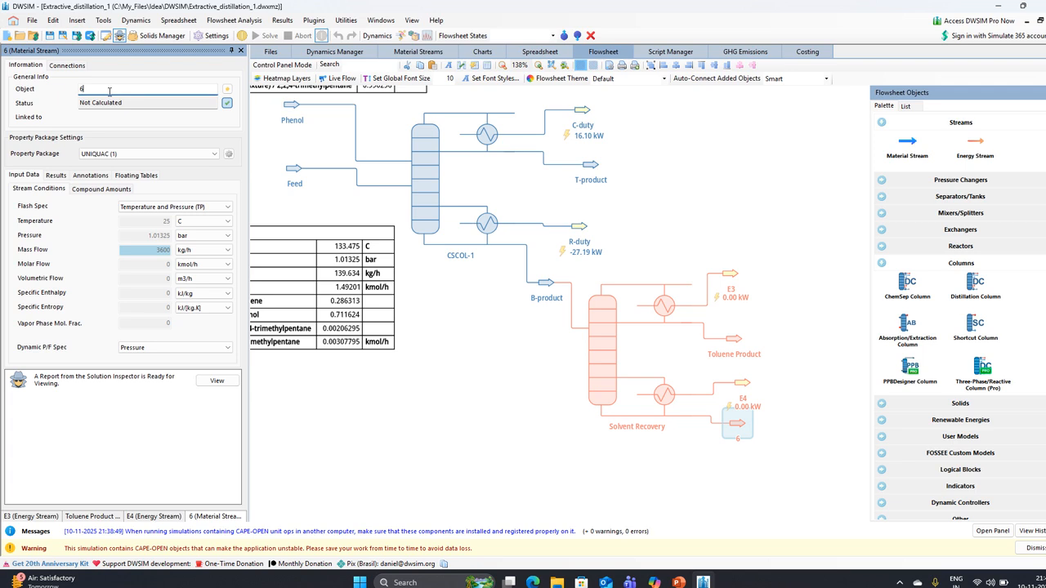
{"action": "type", "text": "P"}
{"action": "key", "text": "Caps_Lock"}
{"action": "type", "text": "henol"}
{"action": "key", "text": "Caps_Lock"}
{"action": "type", "text": "S"}
{"action": "key", "text": "Caps_Lock"}
{"action": "type", "text": "olvent"}
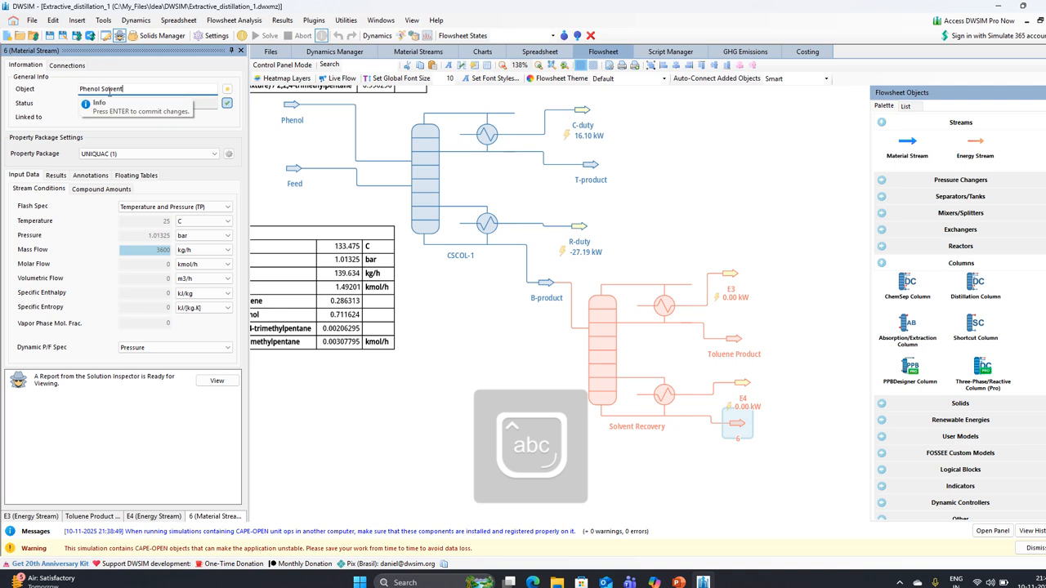
{"action": "key", "text": "Return"}
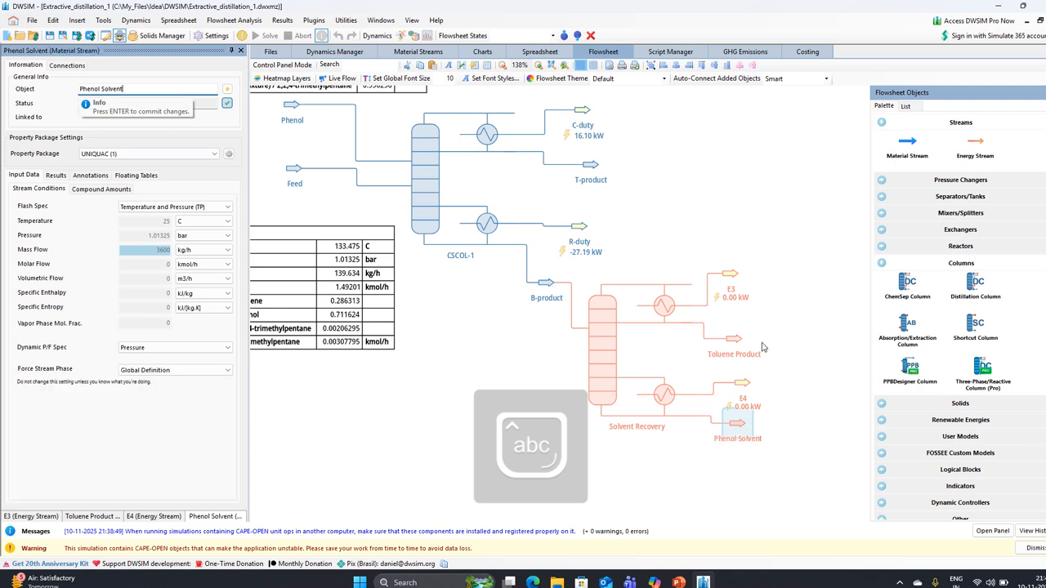
{"action": "left_click_drag", "start_coordinate": [431, 306], "coordinate": [472, 355]}
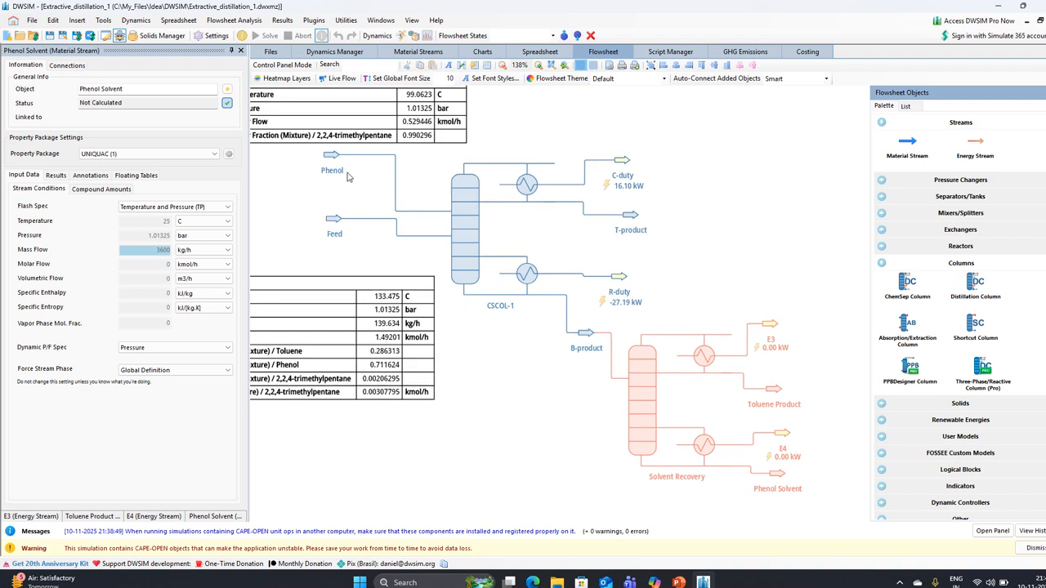
{"action": "left_click_drag", "start_coordinate": [532, 413], "coordinate": [468, 394]}
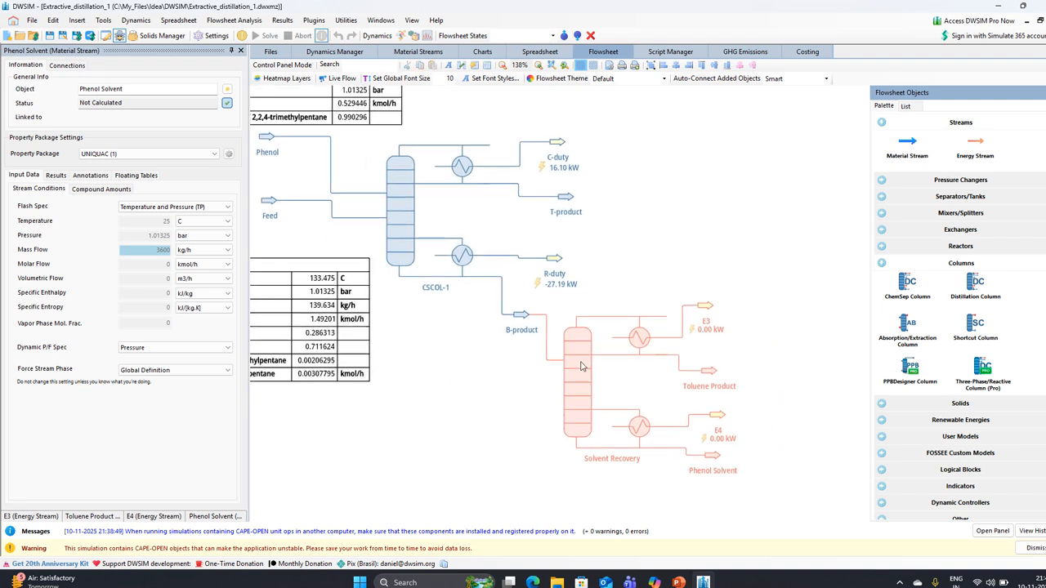
{"action": "left_click_drag", "start_coordinate": [711, 460], "coordinate": [716, 471]}
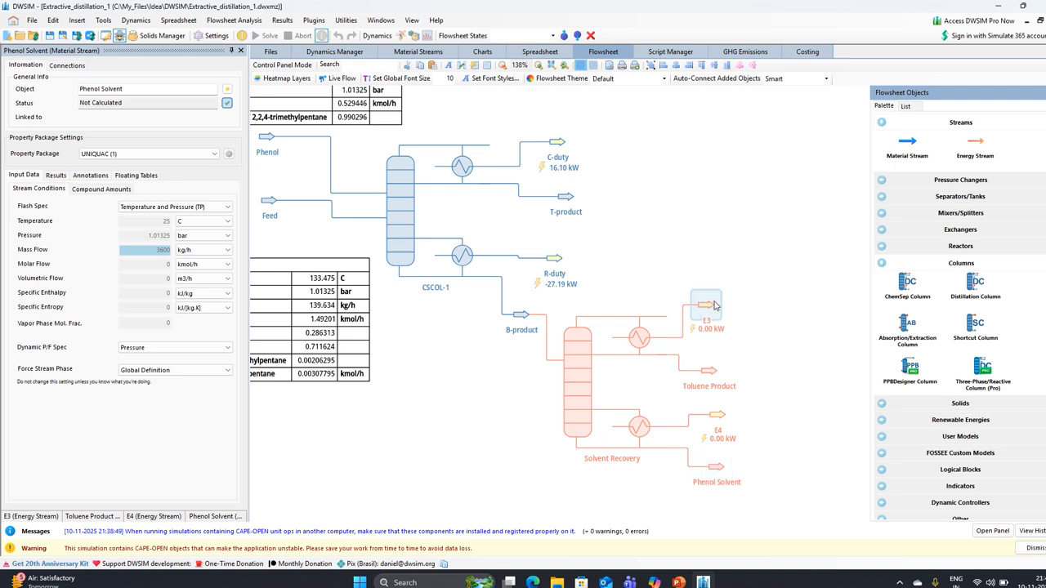
Rename the condenser energy stream E3 as SRC-Duty and close all open object editors.
{"action": "left_click", "coordinate": [714, 305]}
{"action": "left_click", "coordinate": [105, 73]}
{"action": "key", "text": "BackSpace"}
{"action": "key", "text": "BackSpace"}
{"action": "key", "text": "Caps_Lock"}
{"action": "type", "text": "SR"}
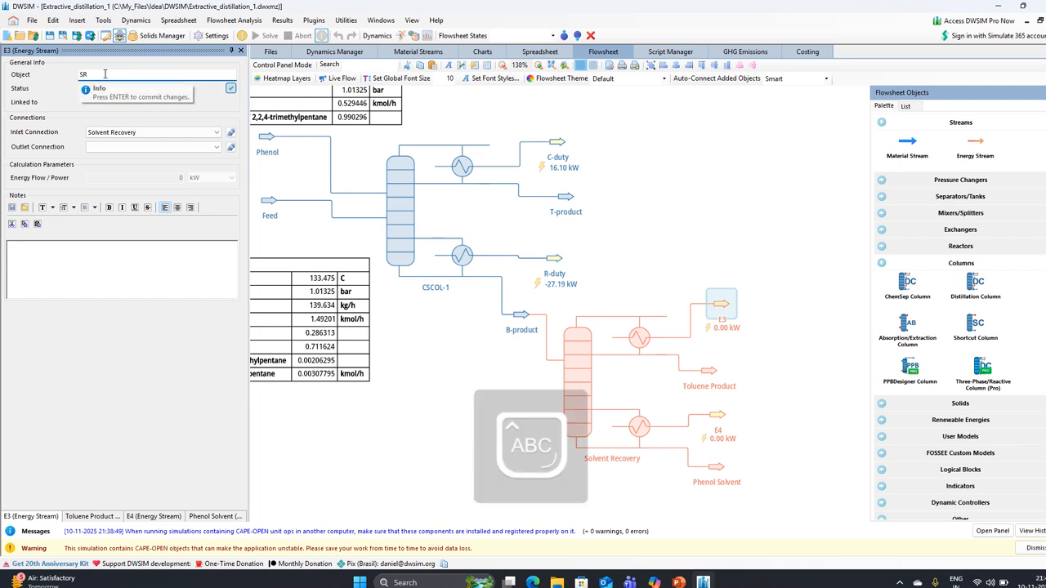
{"action": "type", "text": "C-D"}
{"action": "key", "text": "Caps_Lock"}
{"action": "type", "text": "uty"}
{"action": "key", "text": "Return"}
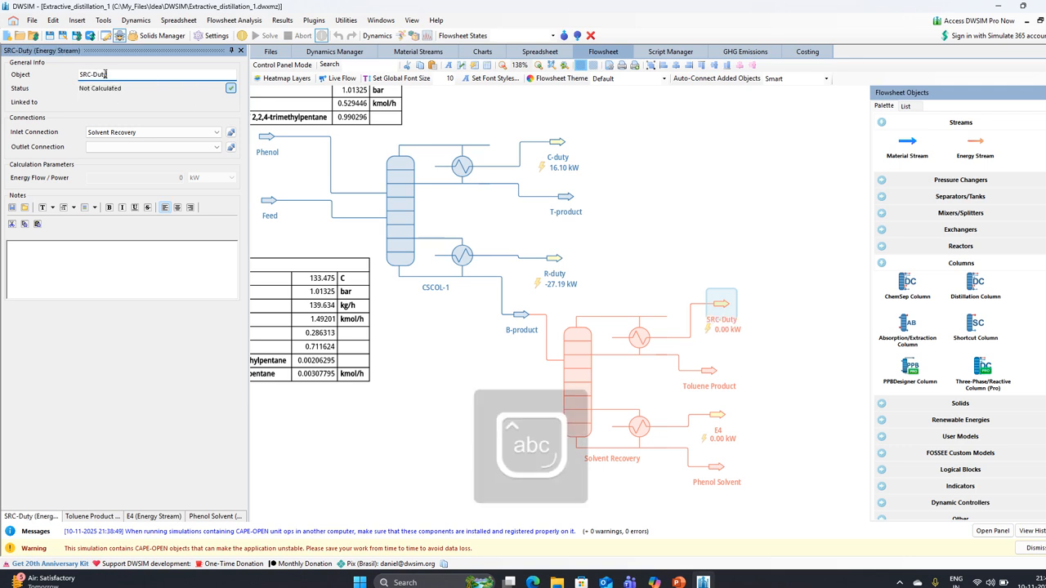
{"action": "left_click", "coordinate": [240, 51]}
{"action": "left_click", "coordinate": [241, 51]}
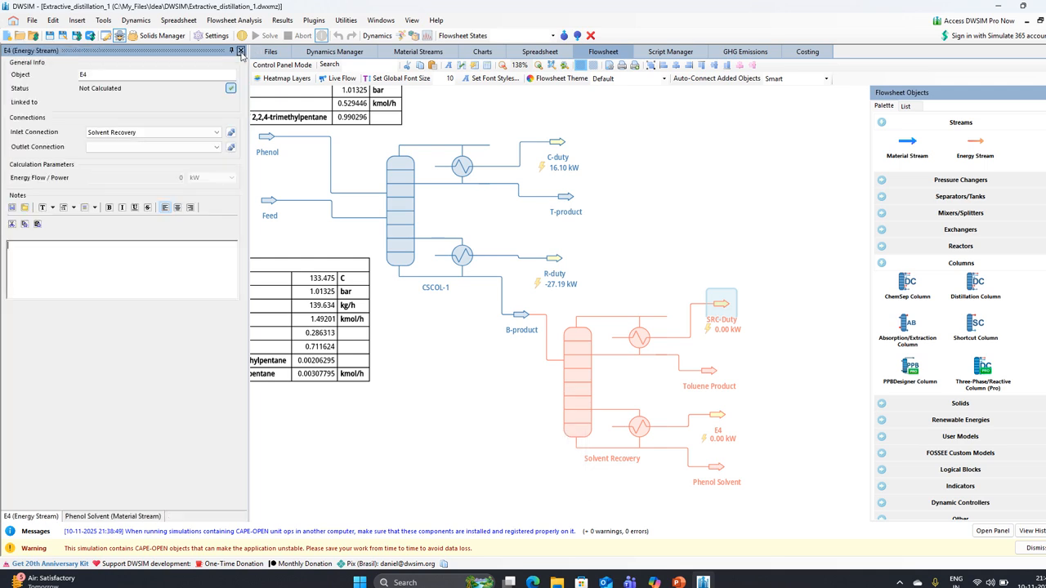
{"action": "left_click", "coordinate": [240, 51]}
{"action": "left_click", "coordinate": [240, 51]}
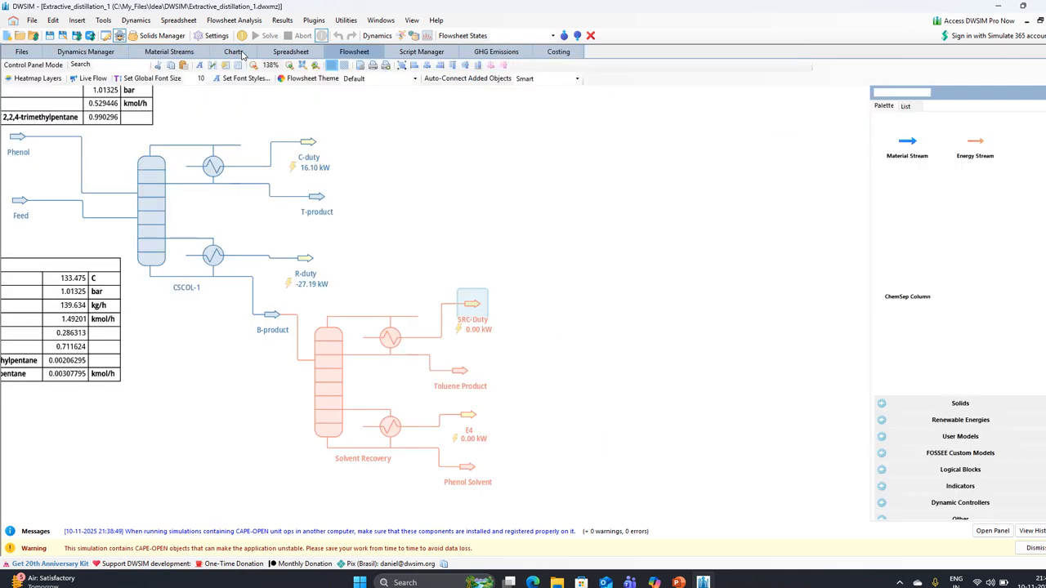
Rename the reboiler energy stream E4 as SRR-Duty and close its editor.
{"action": "left_click", "coordinate": [467, 415]}
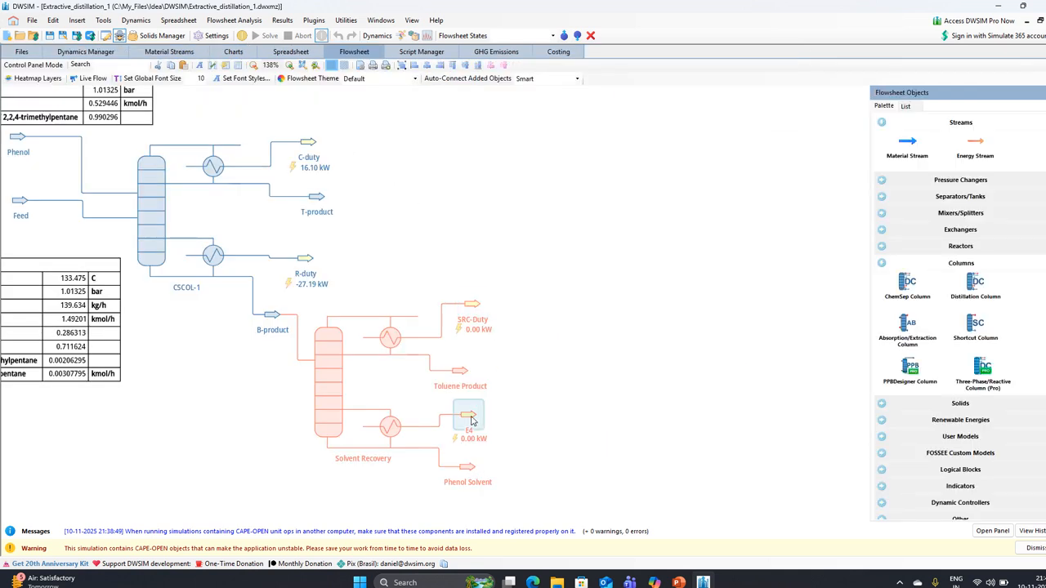
{"action": "left_click", "coordinate": [107, 75]}
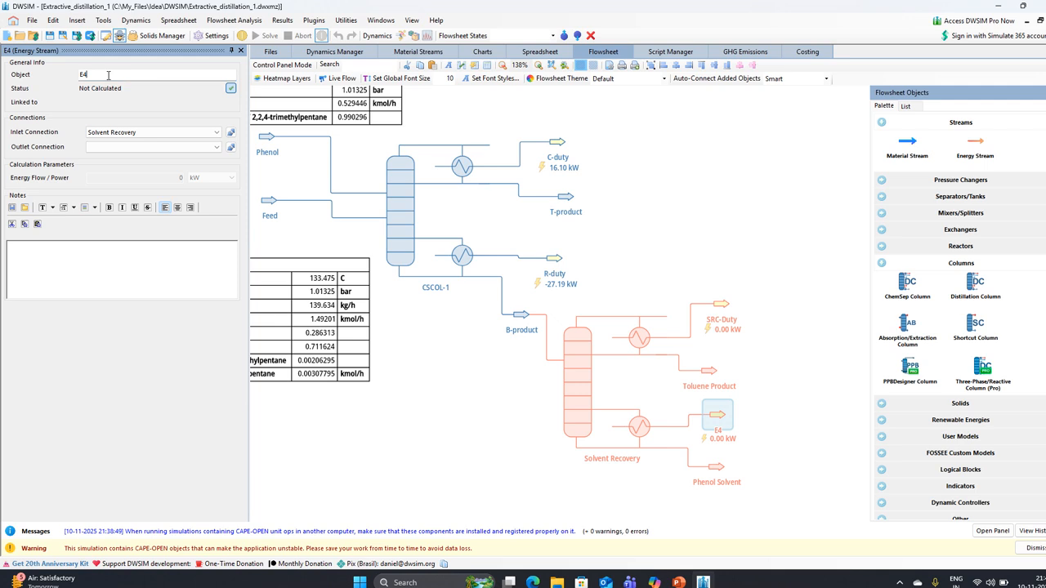
{"action": "key", "text": "BackSpace"}
{"action": "key", "text": "BackSpace"}
{"action": "key", "text": "BackSpace"}
{"action": "key", "text": "BackSpace"}
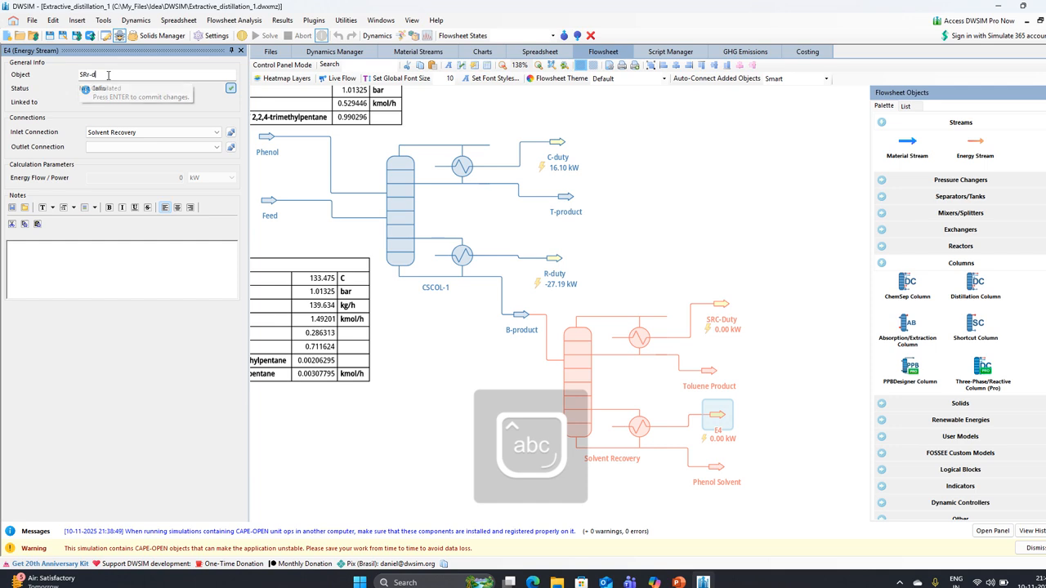
{"action": "key", "text": "BackSpace"}
{"action": "key", "text": "BackSpace"}
{"action": "type", "text": "R"}
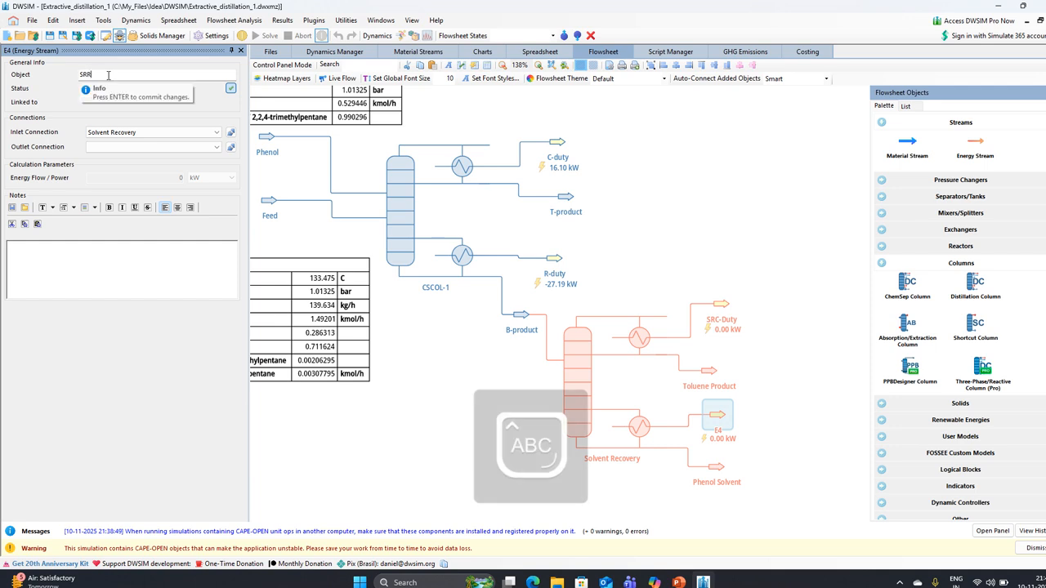
{"action": "type", "text": "-Duty"}
{"action": "key", "text": "Return"}
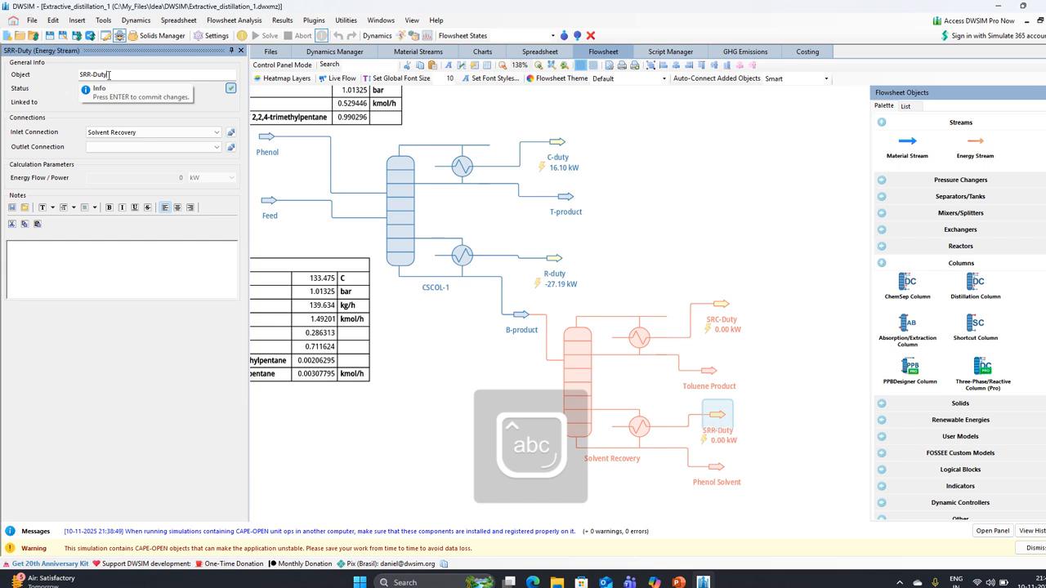
{"action": "left_click", "coordinate": [240, 50]}
Open the Solvent Recovery column's ChemSep editor and disable the use of CAPE-OPEN properties.
{"action": "left_click_drag", "start_coordinate": [416, 247], "coordinate": [507, 199]}
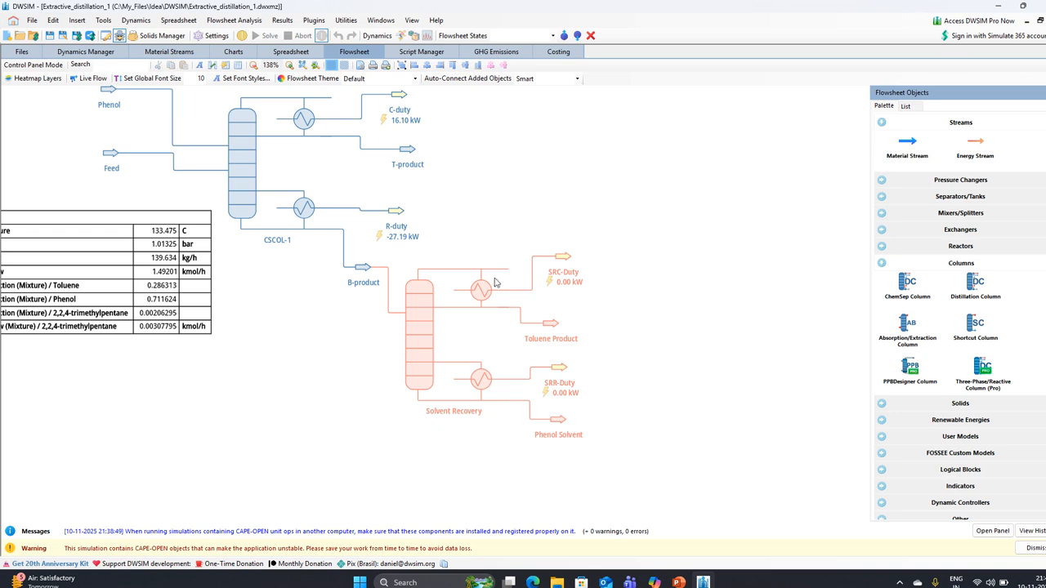
{"action": "left_click", "coordinate": [426, 328]}
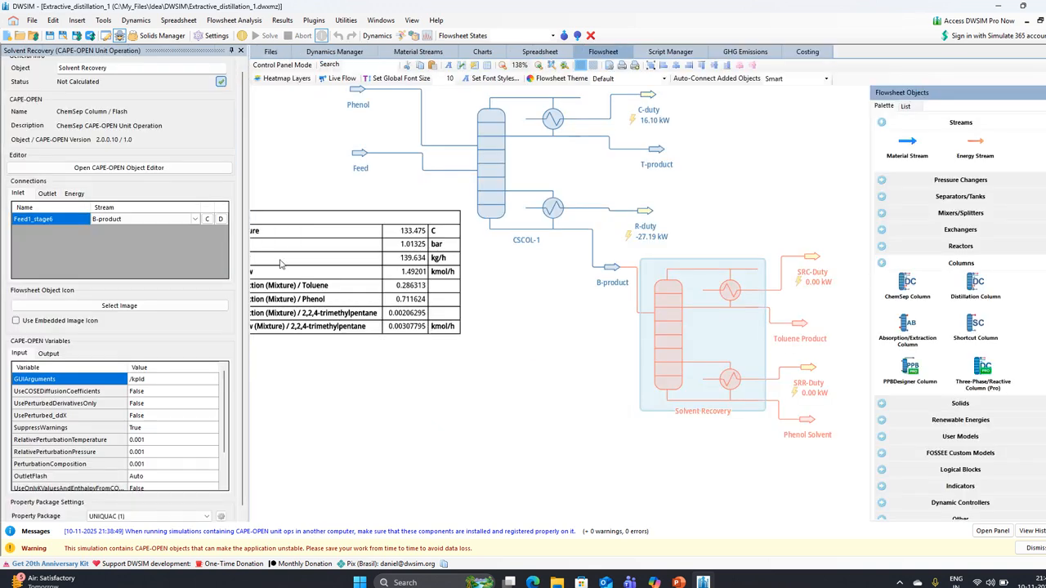
{"action": "left_click", "coordinate": [129, 169]}
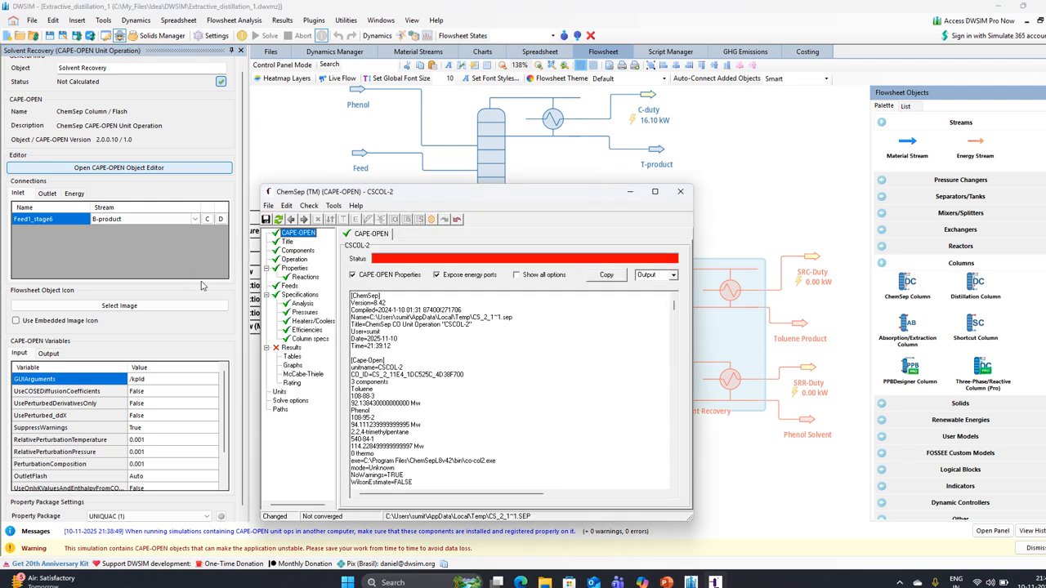
{"action": "left_click", "coordinate": [367, 277]}
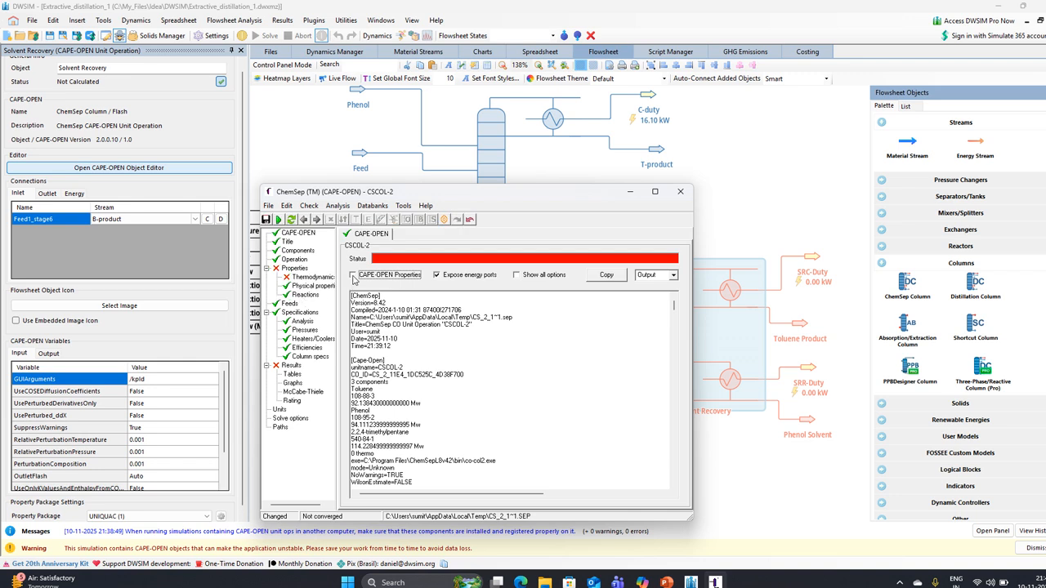
In the thermodynamic properties, choose Gamma-Phi as the K-value model and Soave-RK as the equation of state, accepting the parameter reset.
{"action": "left_click", "coordinate": [297, 269]}
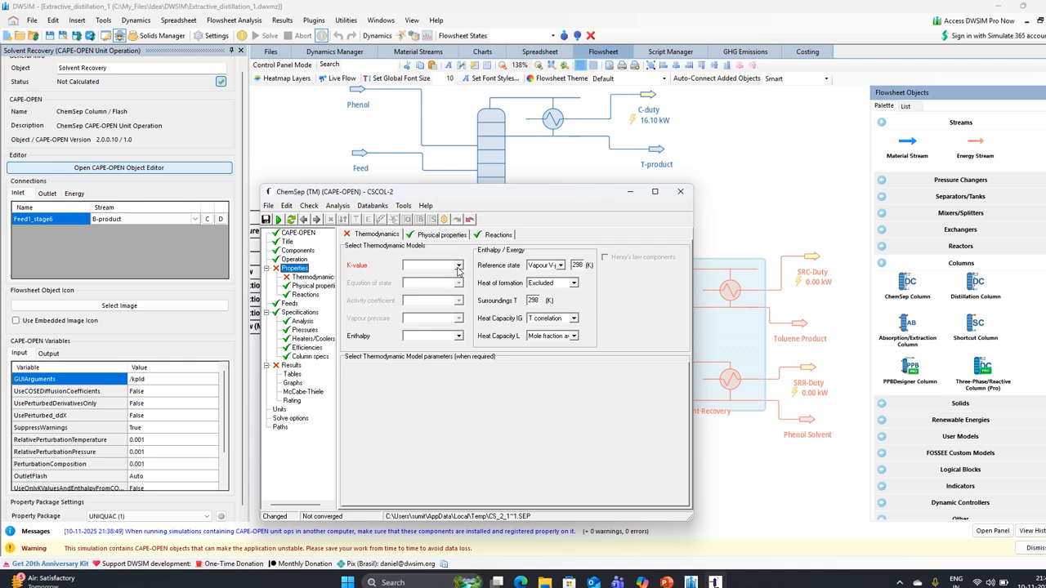
{"action": "left_click", "coordinate": [458, 267]}
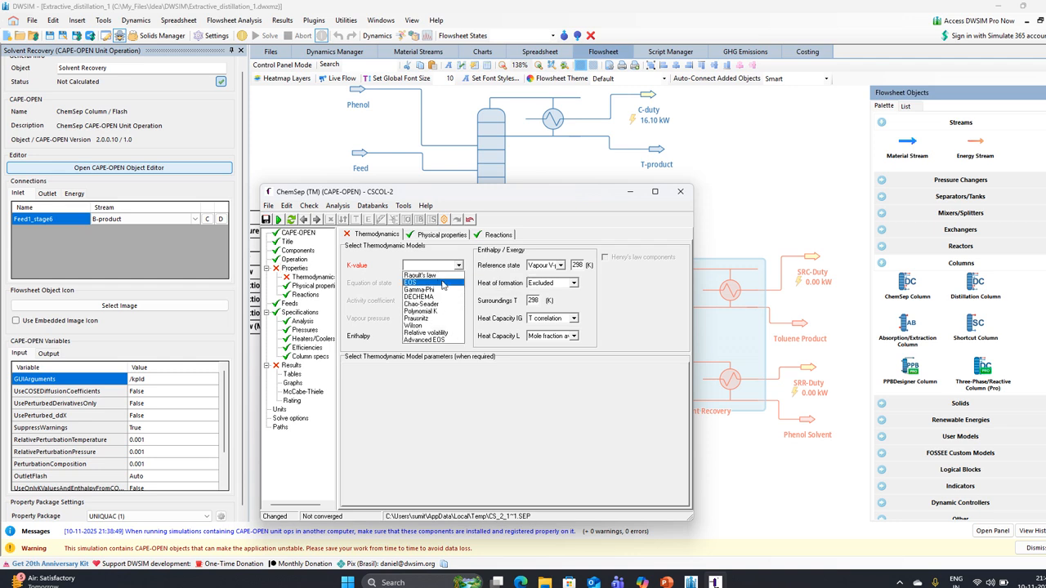
{"action": "left_click", "coordinate": [441, 291]}
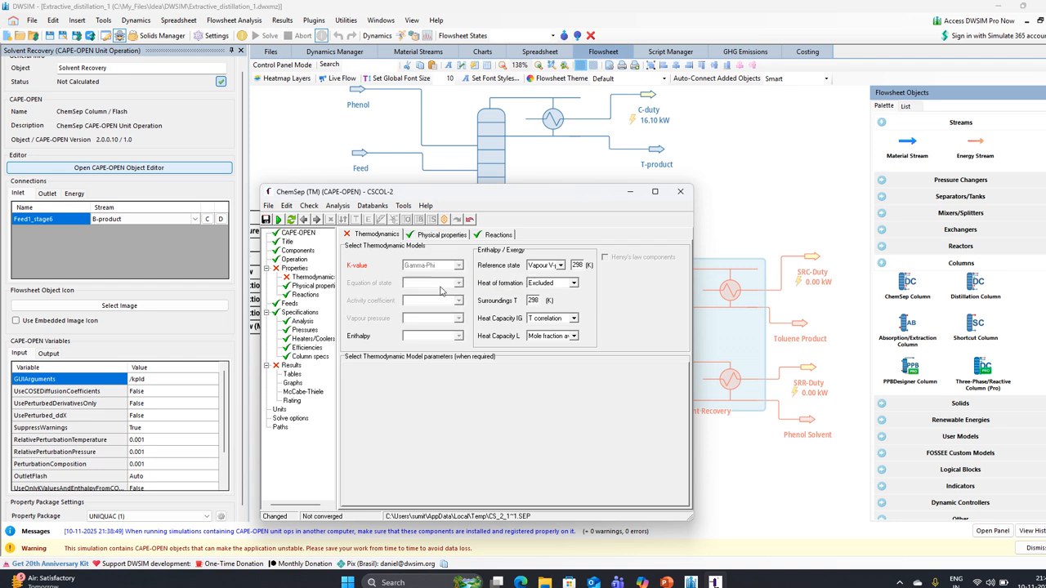
{"action": "left_click", "coordinate": [458, 284]}
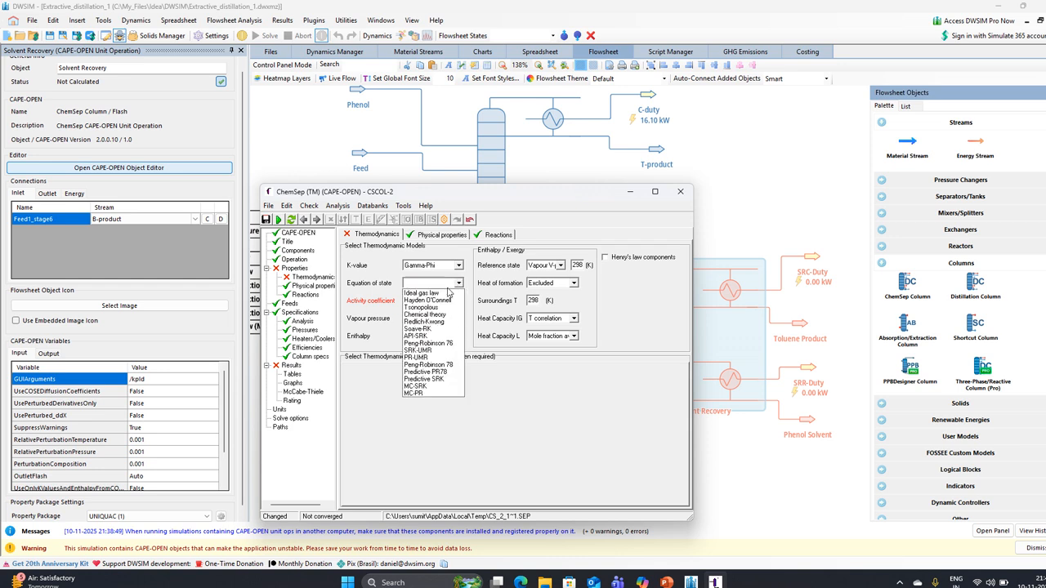
{"action": "left_click", "coordinate": [425, 329]}
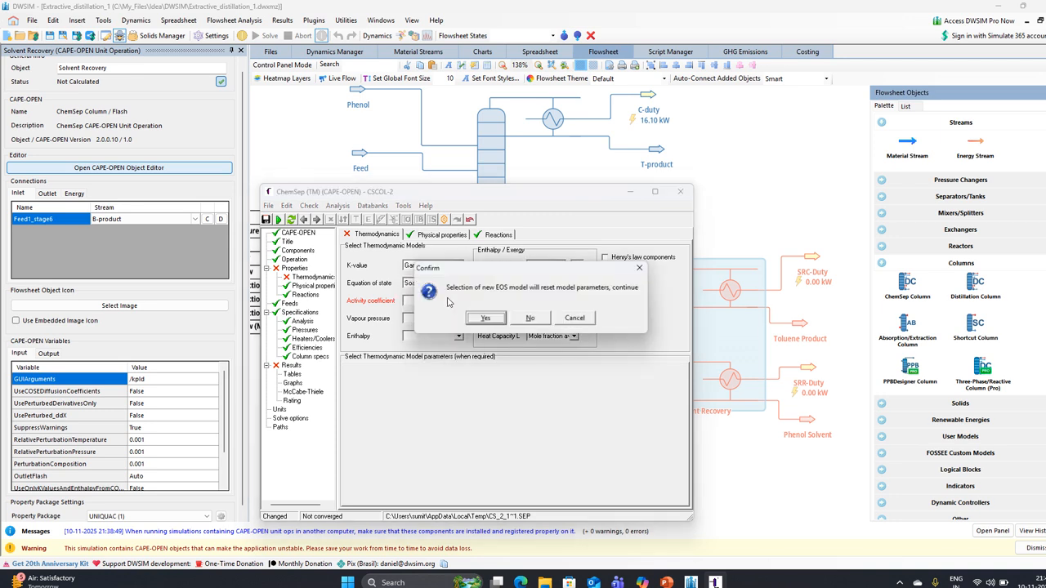
{"action": "left_click", "coordinate": [483, 318]}
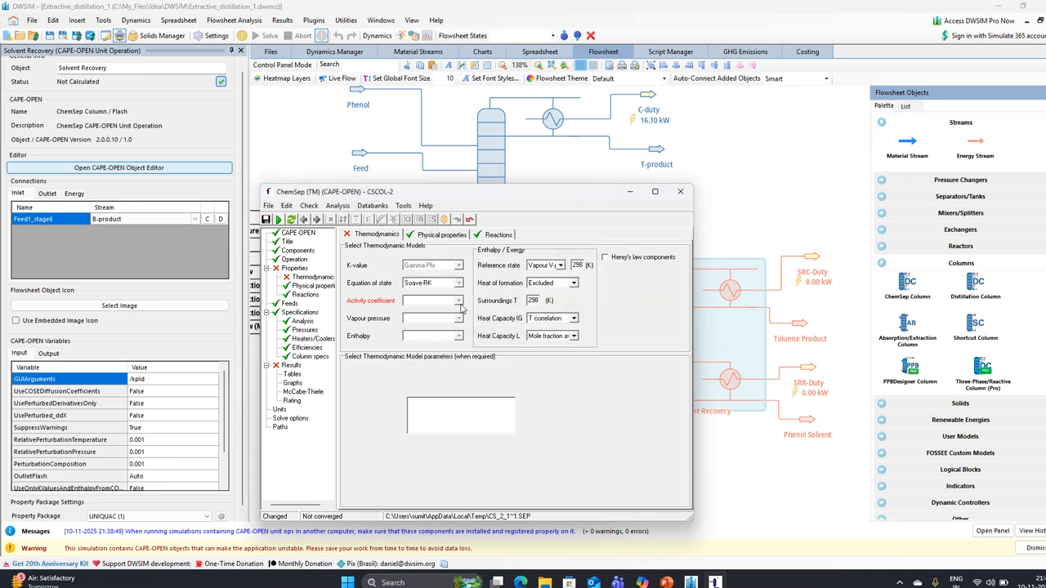
Choose UNIQUAC for activity coefficient, Extended Antoine for vapour pressure and Excess for enthalpy.
{"action": "left_click", "coordinate": [459, 302]}
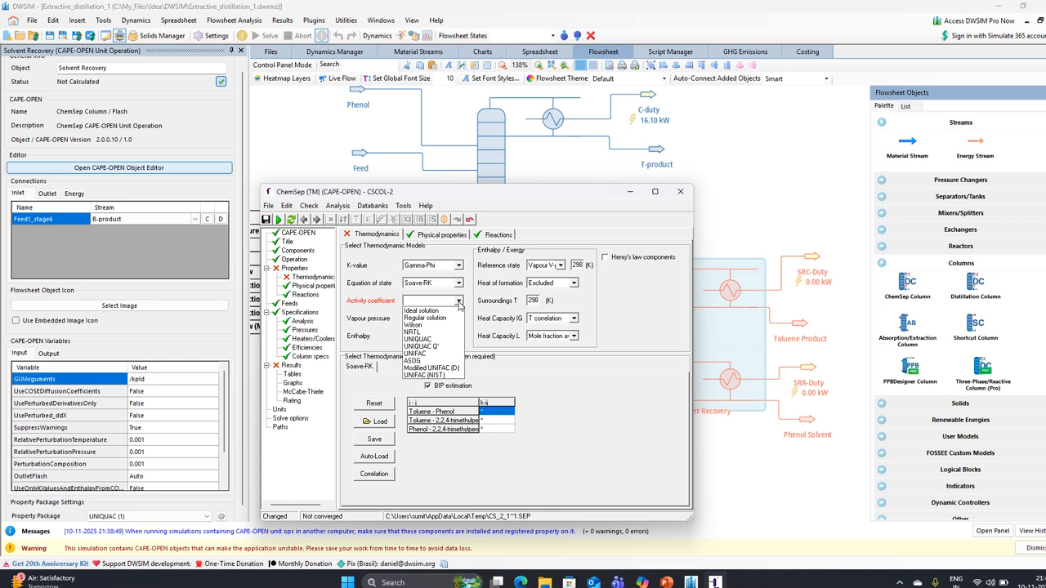
{"action": "left_click", "coordinate": [436, 339]}
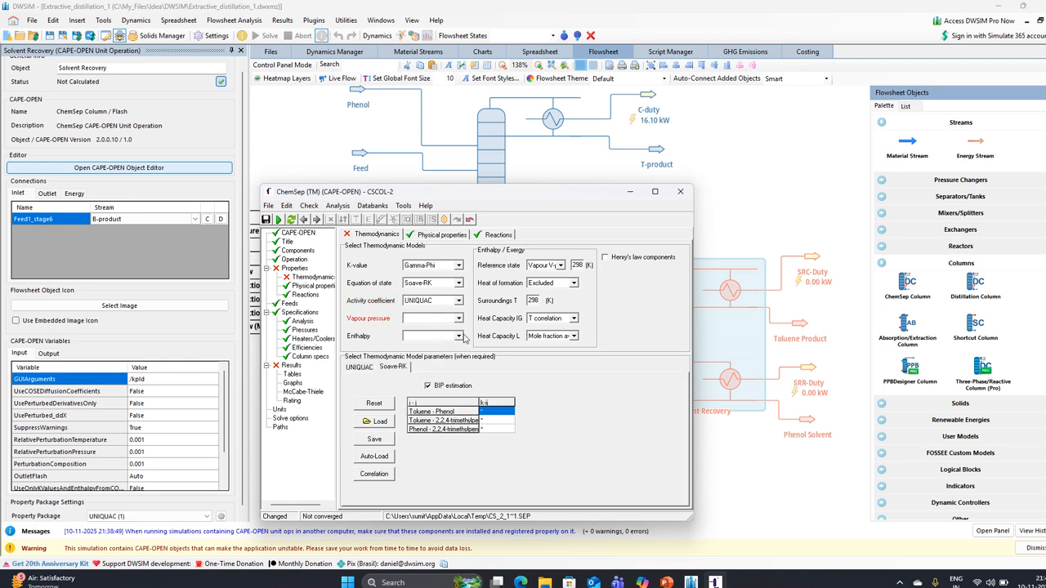
{"action": "left_click", "coordinate": [460, 319]}
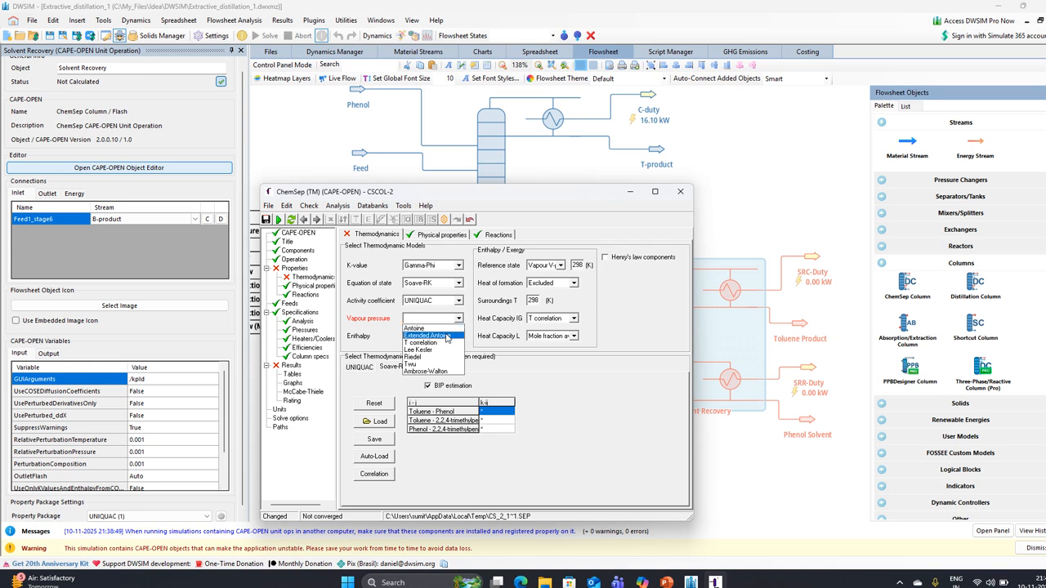
{"action": "left_click", "coordinate": [427, 335]}
{"action": "left_click", "coordinate": [459, 336]}
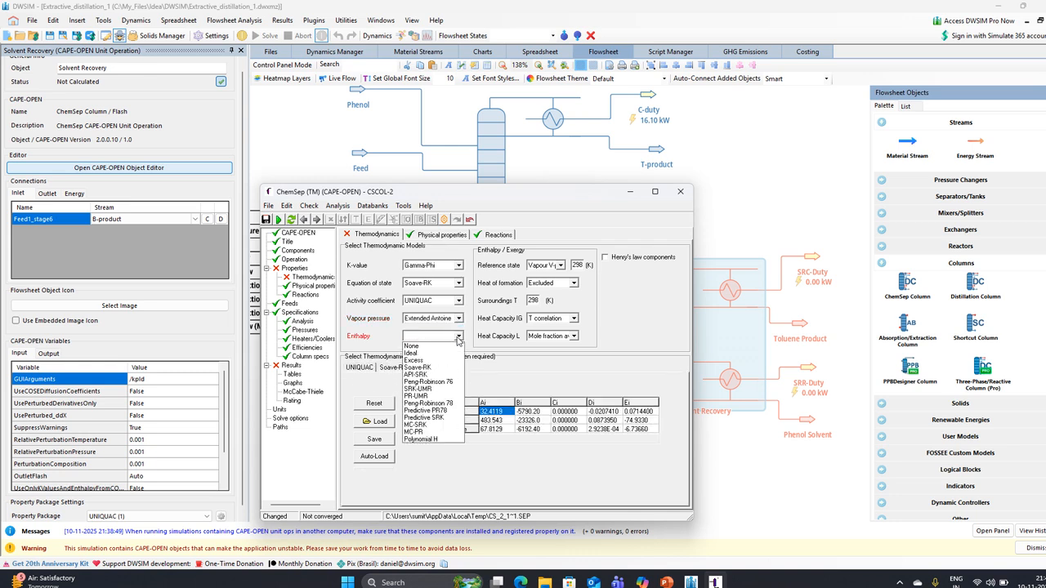
{"action": "left_click", "coordinate": [431, 362]}
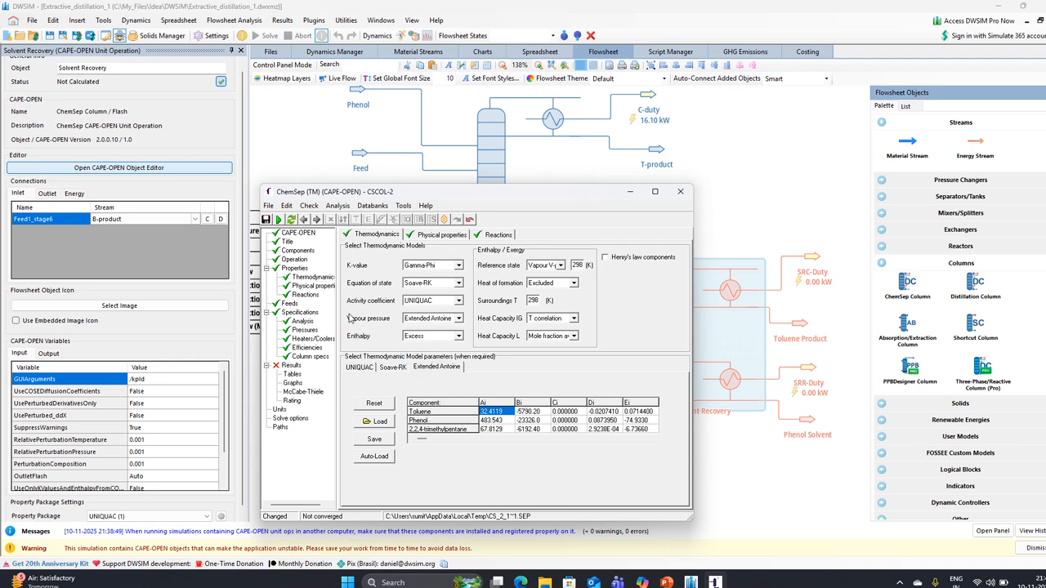
Review the remaining property pages, the feed data and the specification pages through to the column specs.
{"action": "key", "text": "ctrl+Tab"}
{"action": "key", "text": "ctrl+Tab"}
{"action": "left_click", "coordinate": [317, 221]}
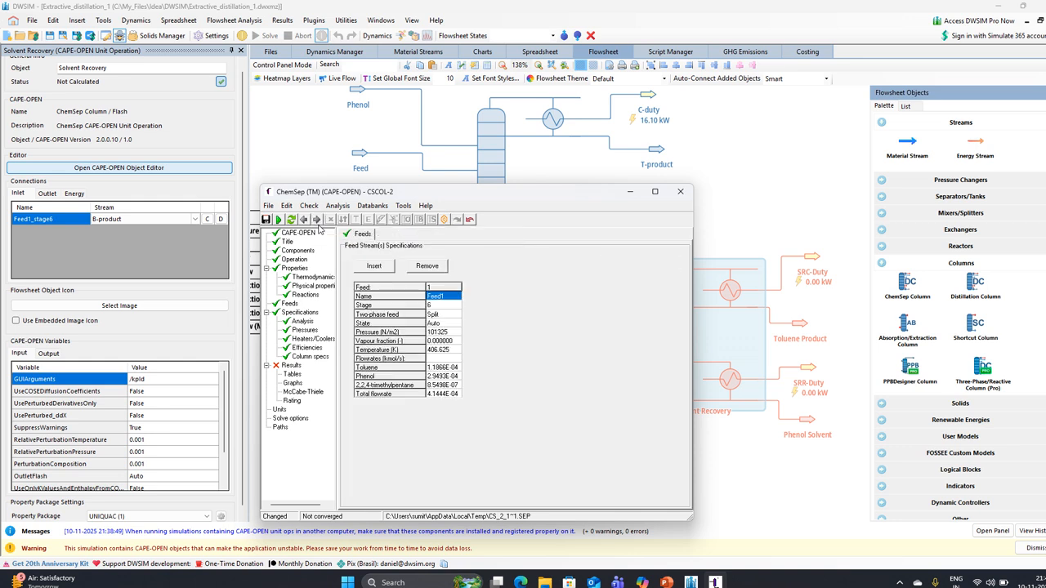
{"action": "left_click", "coordinate": [317, 222]}
{"action": "left_click", "coordinate": [319, 224]}
{"action": "left_click", "coordinate": [319, 225]}
{"action": "left_click", "coordinate": [319, 224]}
{"action": "left_click", "coordinate": [319, 224]}
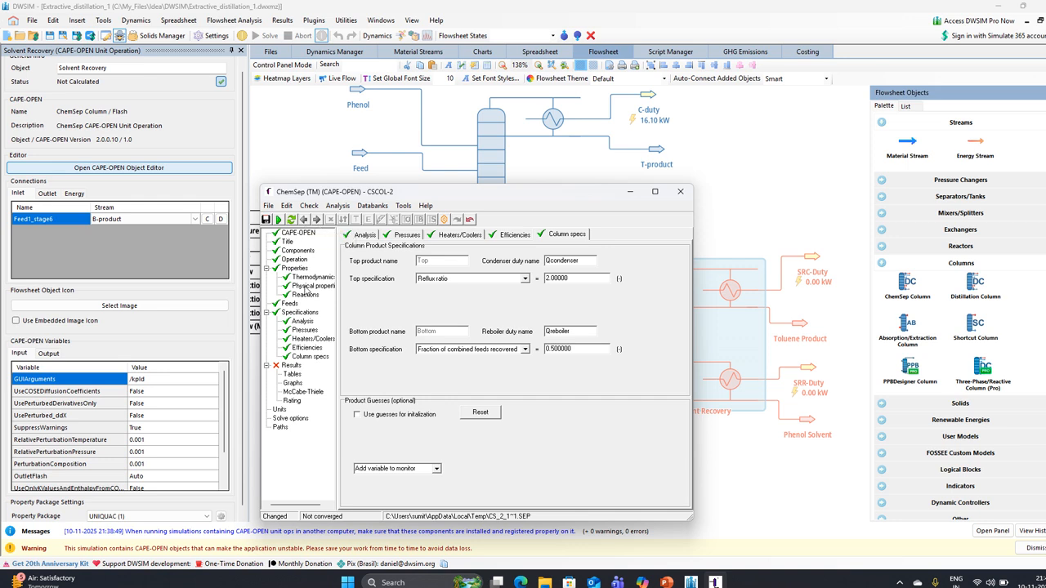
Set the feed stage of the Solvent Recovery column to 4 in the operation configuration.
{"action": "left_click", "coordinate": [295, 260]}
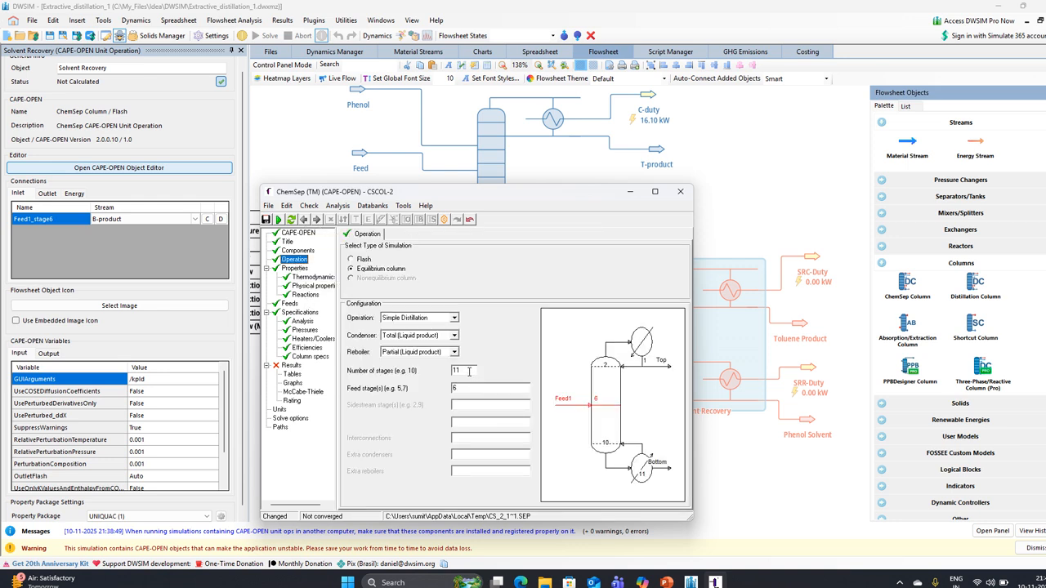
{"action": "left_click", "coordinate": [487, 391]}
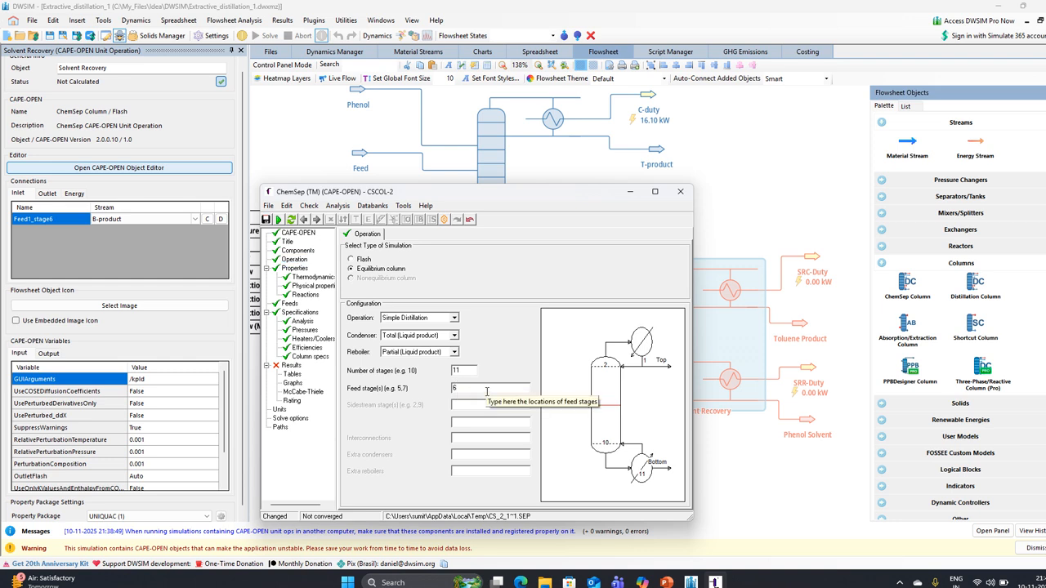
{"action": "key", "text": "BackSpace"}
{"action": "type", "text": "4"}
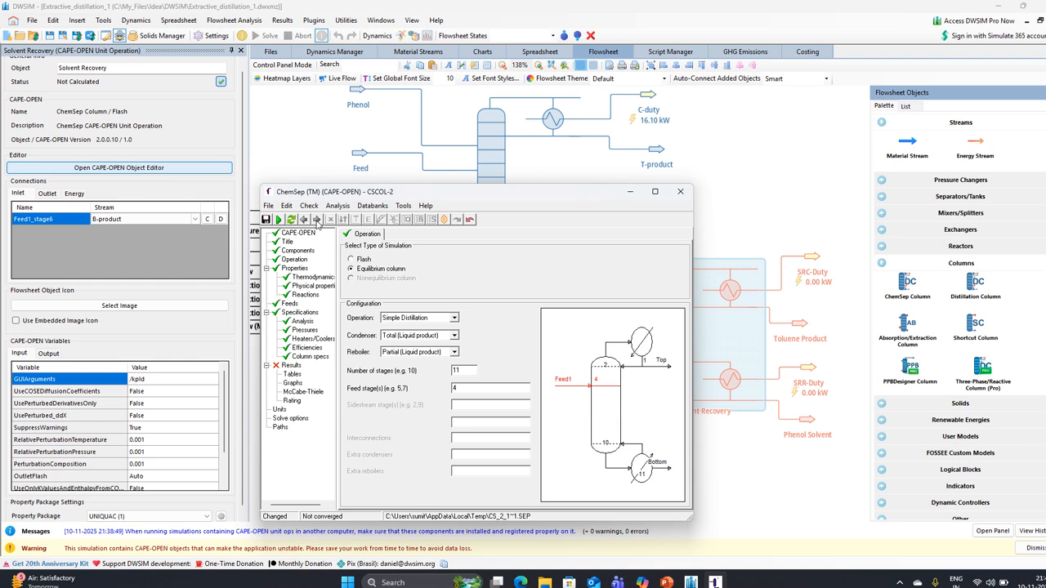
Set the top specification to a reflux ratio of 0.45 and the bottom specification to a reboiler heat duty of 7610 J/s.
{"action": "left_click", "coordinate": [308, 357]}
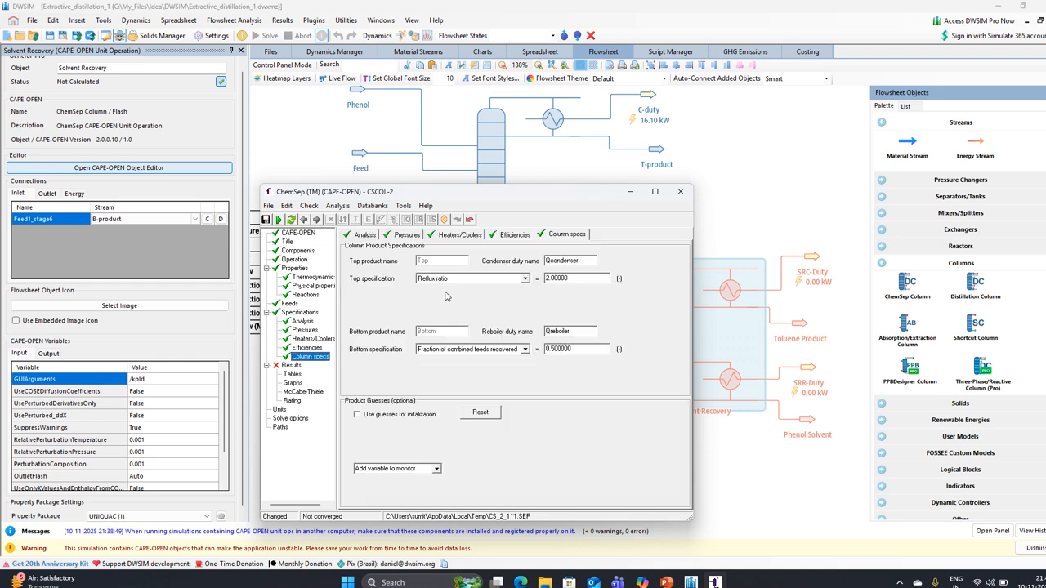
{"action": "left_click", "coordinate": [571, 276]}
{"action": "type", "text": "0.45"}
{"action": "key", "text": "Return"}
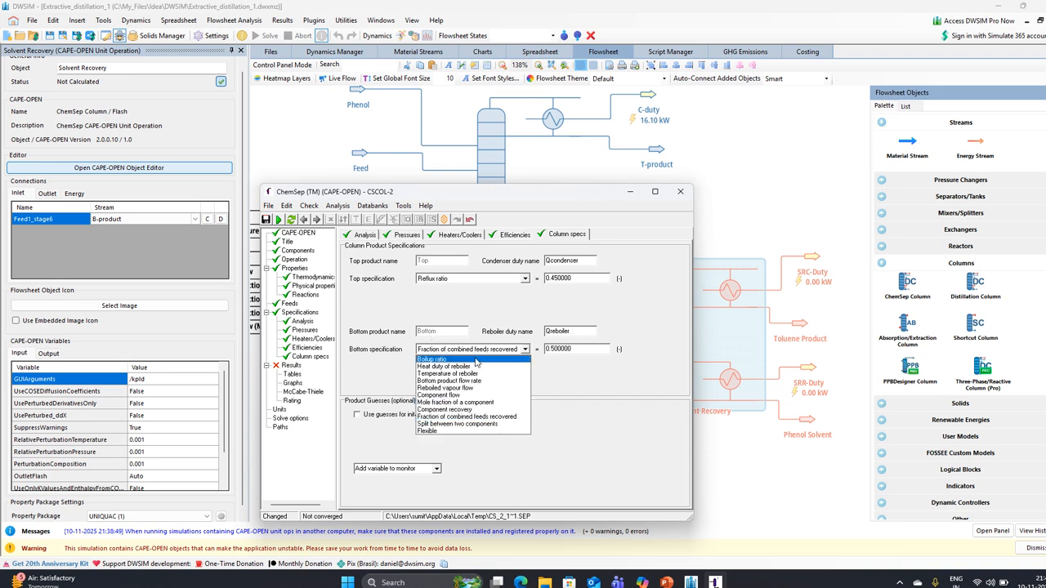
{"action": "left_click", "coordinate": [461, 367]}
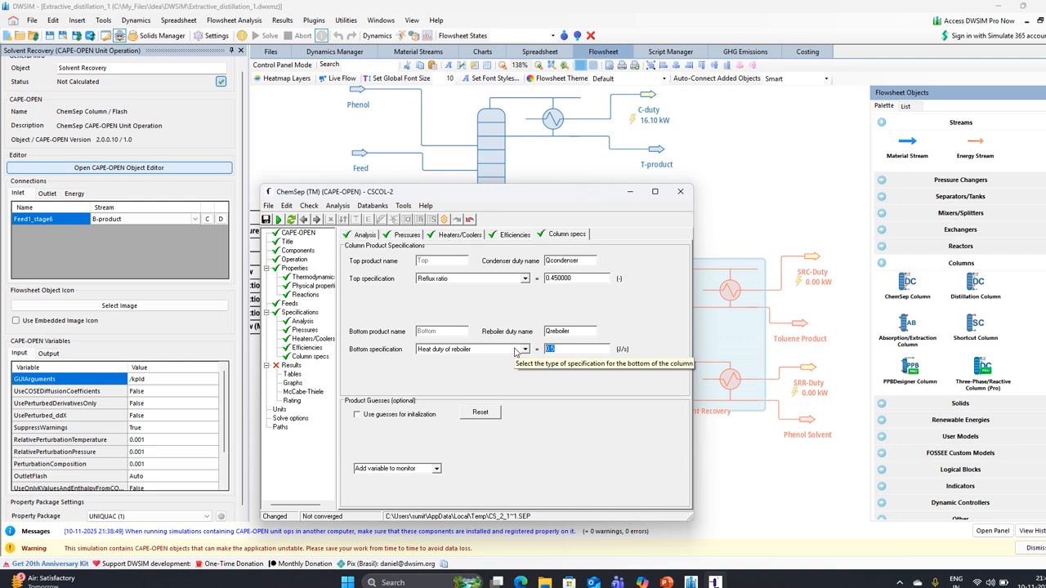
{"action": "type", "text": "7610"}
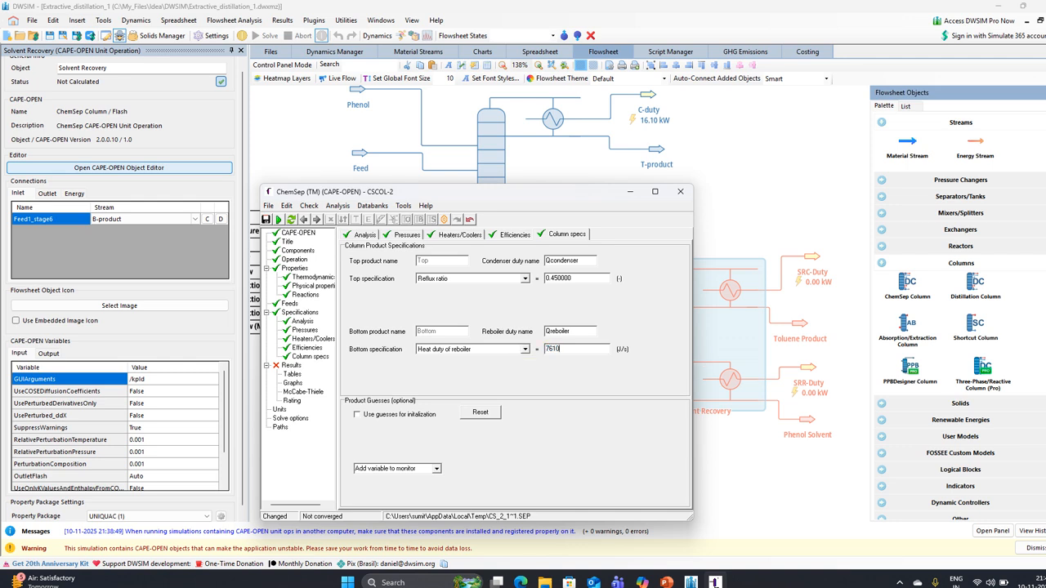
{"action": "key", "text": "Return"}
Run the column simulation with the CAPE-OPEN simulator and close the run report.
{"action": "left_click", "coordinate": [279, 221]}
{"action": "left_click", "coordinate": [536, 321]}
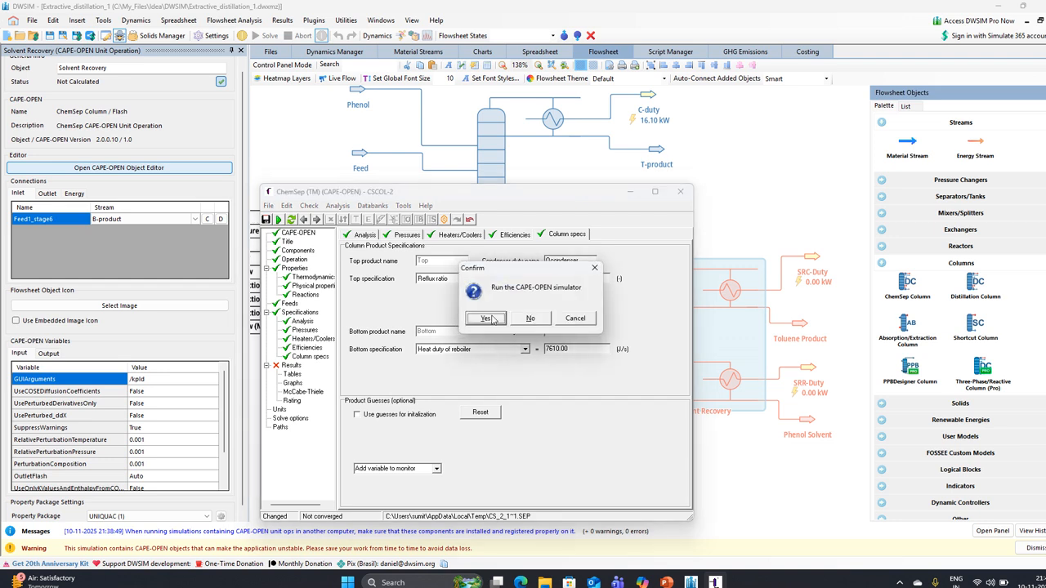
{"action": "left_click", "coordinate": [494, 320]}
{"action": "left_click", "coordinate": [487, 319]}
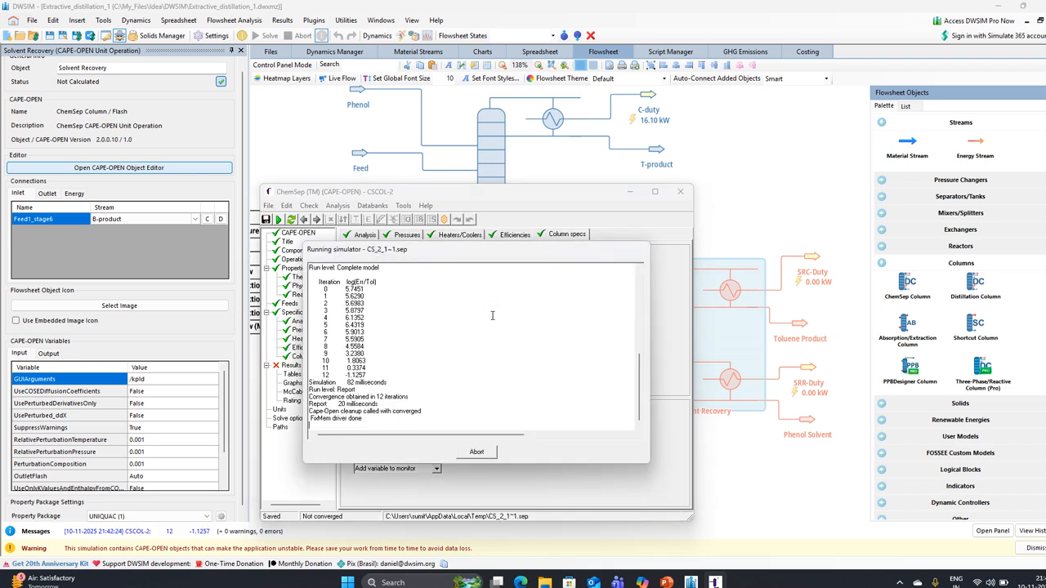
{"action": "left_click", "coordinate": [520, 323]}
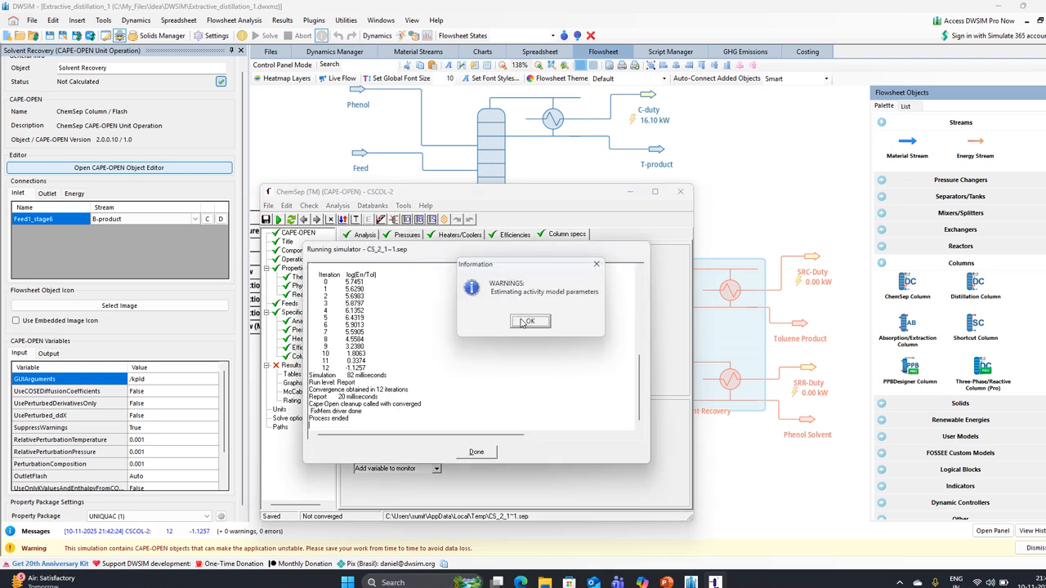
{"action": "left_click", "coordinate": [521, 324]}
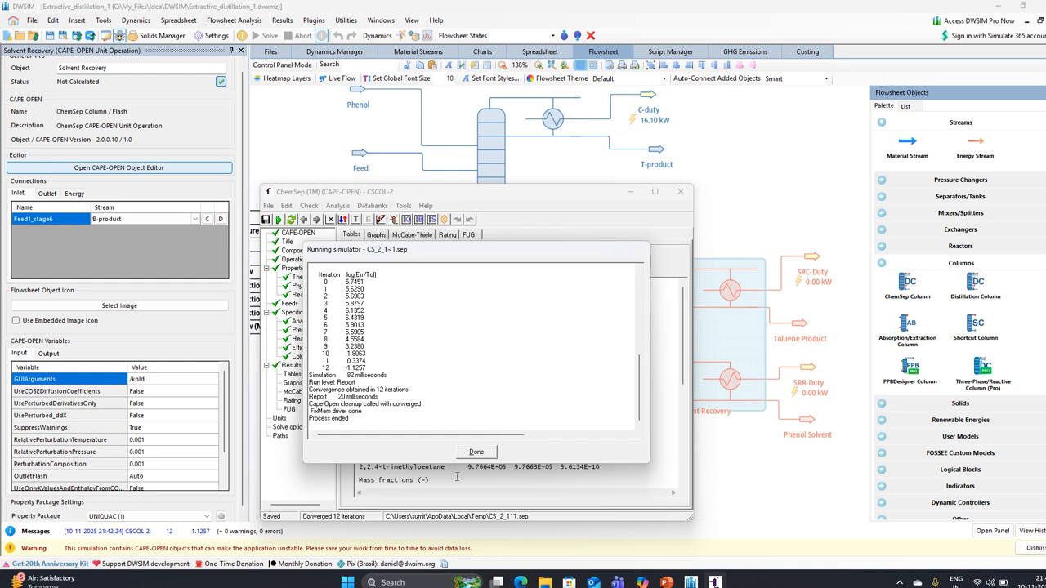
{"action": "left_click", "coordinate": [482, 451]}
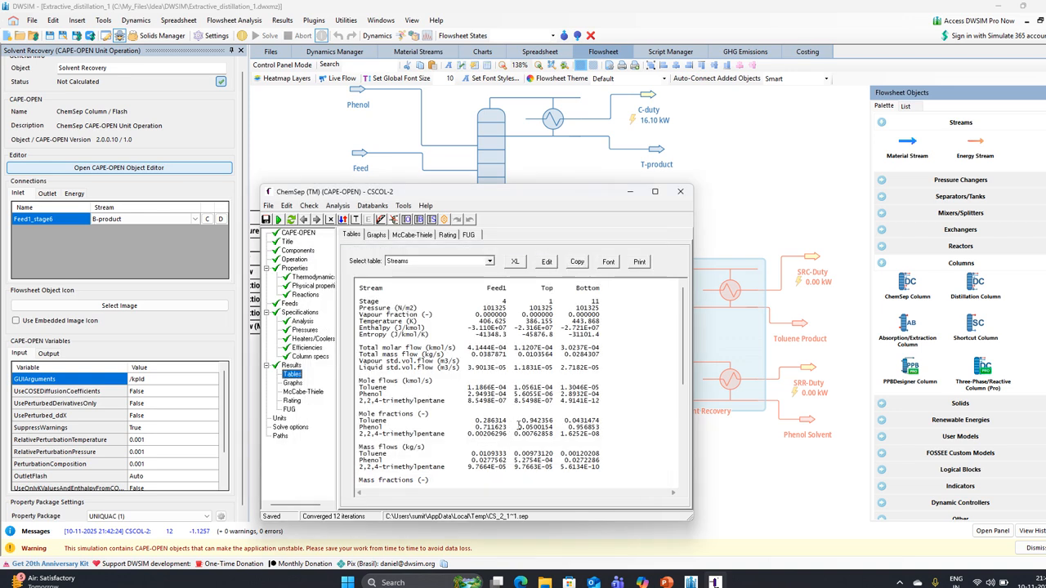
Examine the toluene mole fraction in the top stream and the McCabe-Thiele diagram.
{"action": "left_click_drag", "start_coordinate": [524, 420], "coordinate": [550, 420]}
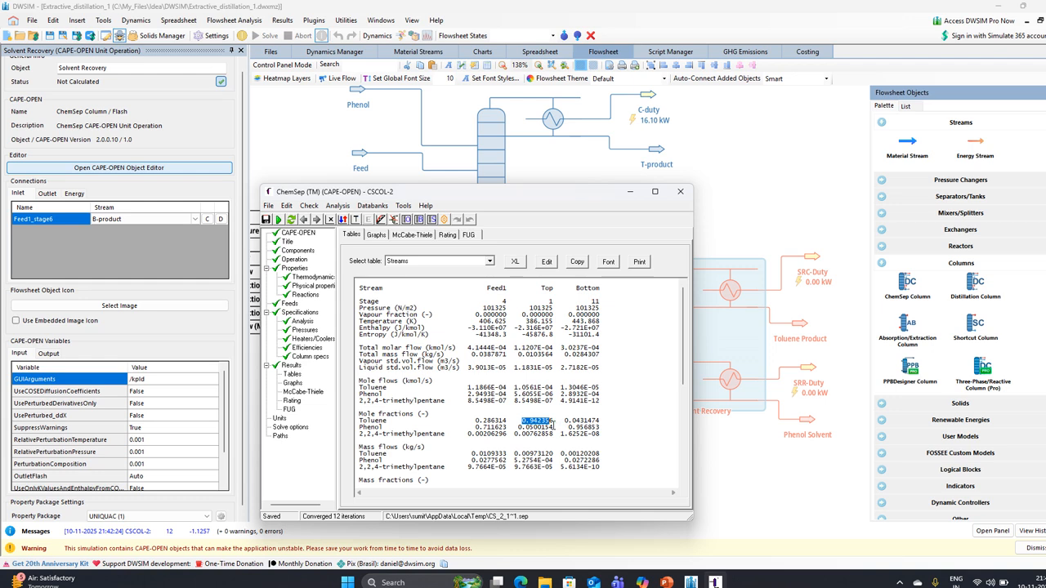
{"action": "left_click", "coordinate": [298, 393]}
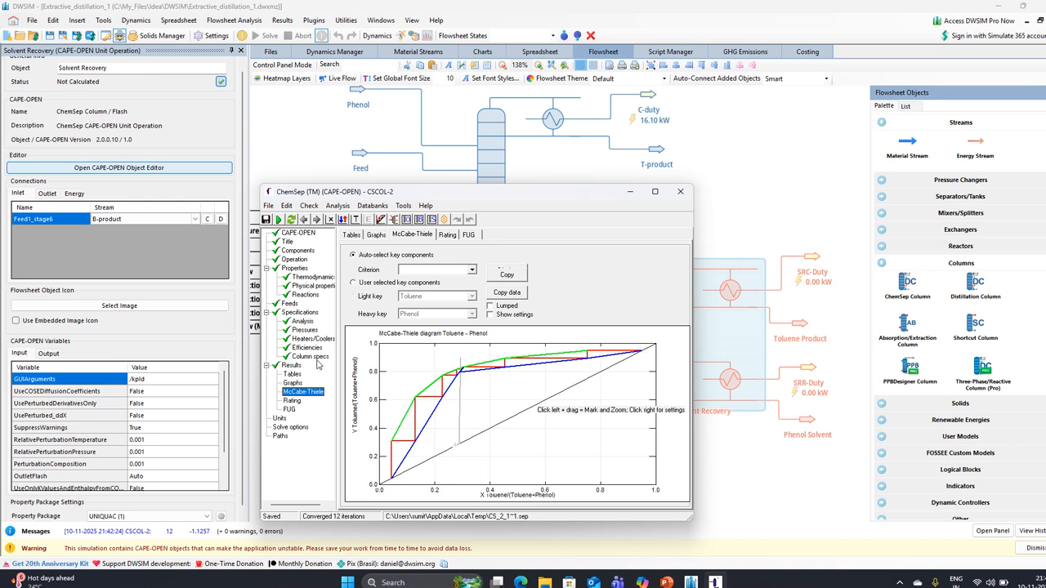
Set the reflux ratio in the column's top specification to 1.
{"action": "left_click", "coordinate": [314, 357]}
{"action": "left_click", "coordinate": [552, 278]}
{"action": "double_click", "coordinate": [551, 278]}
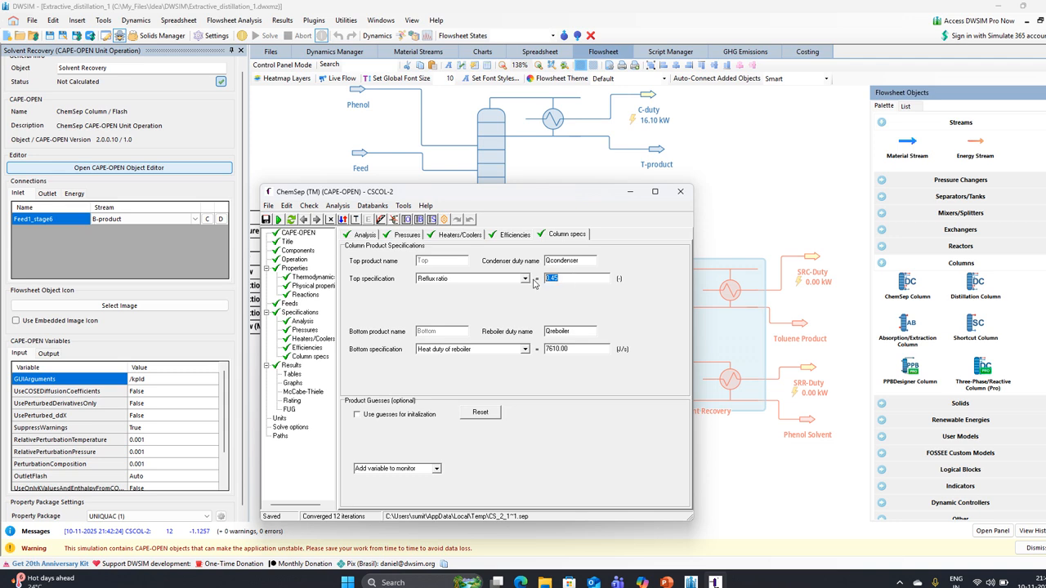
{"action": "type", "text": "1"}
{"action": "key", "text": "Return"}
Rerun the column simulation with the new reflux ratio and bring up the streams results table.
{"action": "left_click", "coordinate": [279, 219]}
{"action": "left_click", "coordinate": [536, 319]}
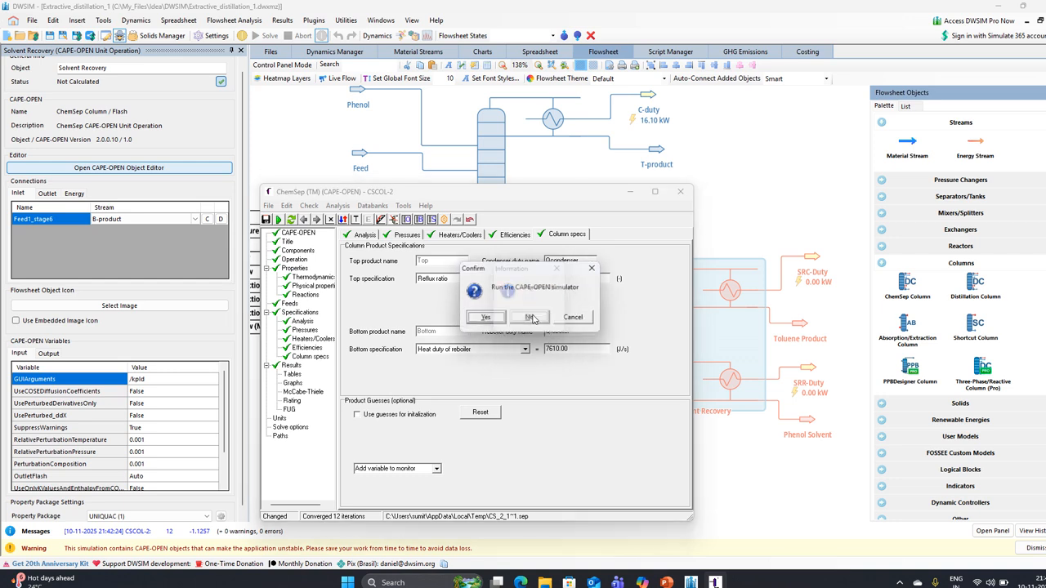
{"action": "left_click", "coordinate": [486, 318]}
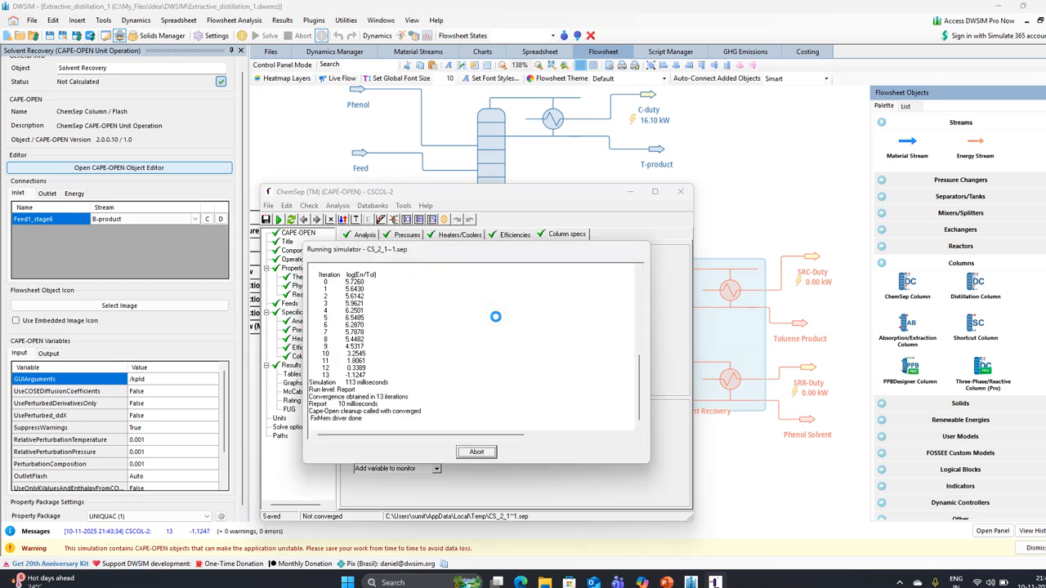
{"action": "left_click", "coordinate": [524, 321]}
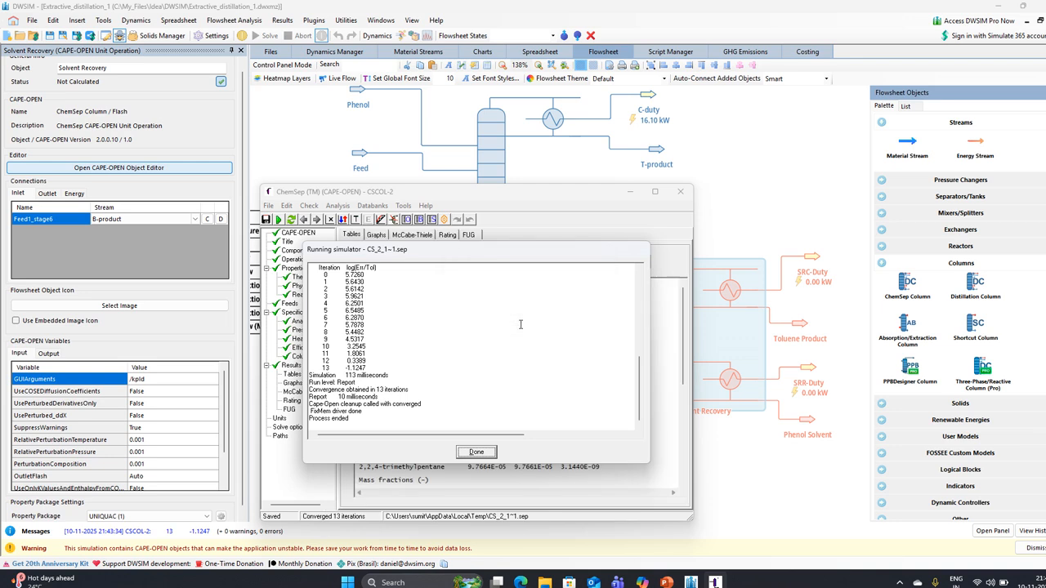
{"action": "left_click", "coordinate": [476, 452]}
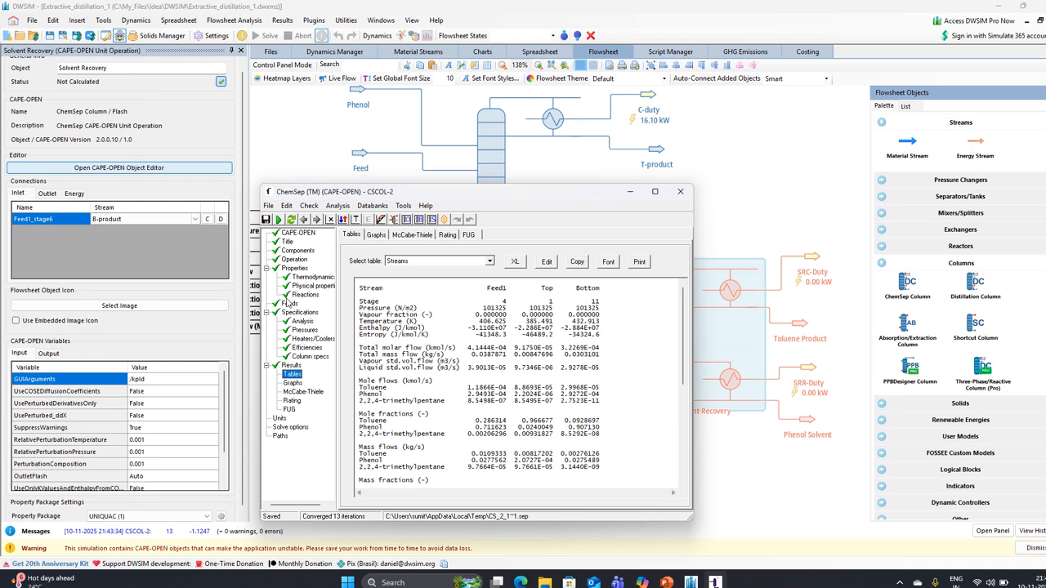
Set the column's feed stage to 6 in the operation configuration.
{"action": "left_click", "coordinate": [295, 260]}
{"action": "left_click", "coordinate": [460, 389]}
{"action": "key", "text": "BackSpace"}
{"action": "type", "text": "6"}
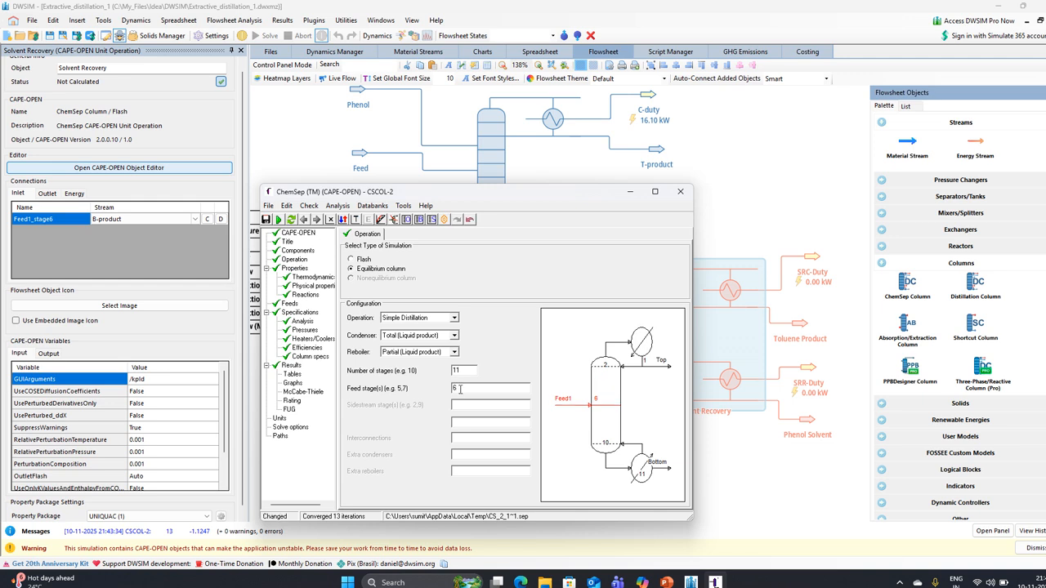
Rerun the column simulation with the feed on stage 6 and bring up the streams results table.
{"action": "left_click", "coordinate": [280, 220]}
{"action": "left_click", "coordinate": [529, 321]}
{"action": "left_click", "coordinate": [485, 318]}
{"action": "left_click", "coordinate": [482, 318]}
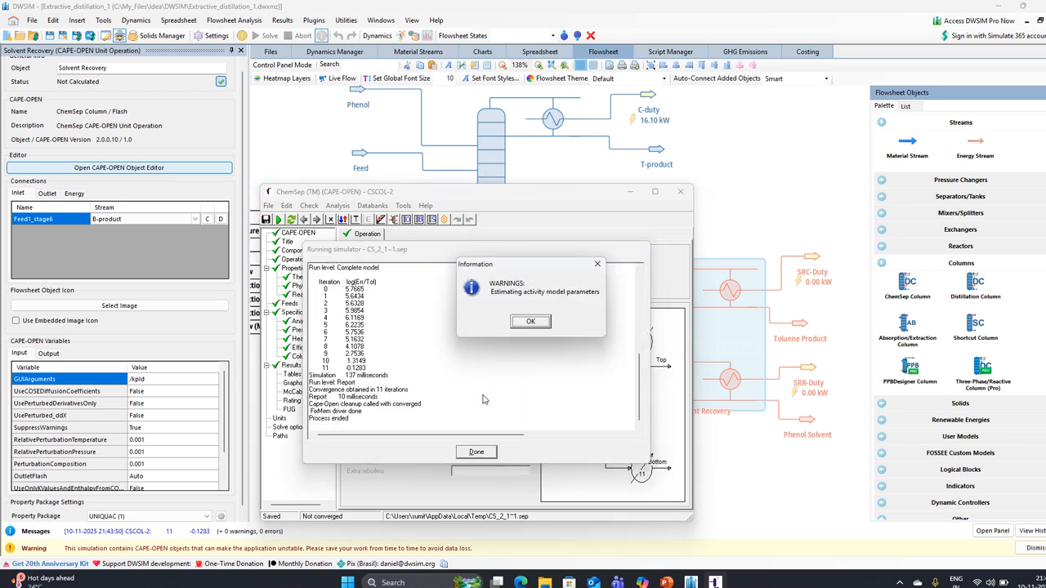
{"action": "left_click", "coordinate": [531, 322]}
{"action": "left_click", "coordinate": [476, 451]}
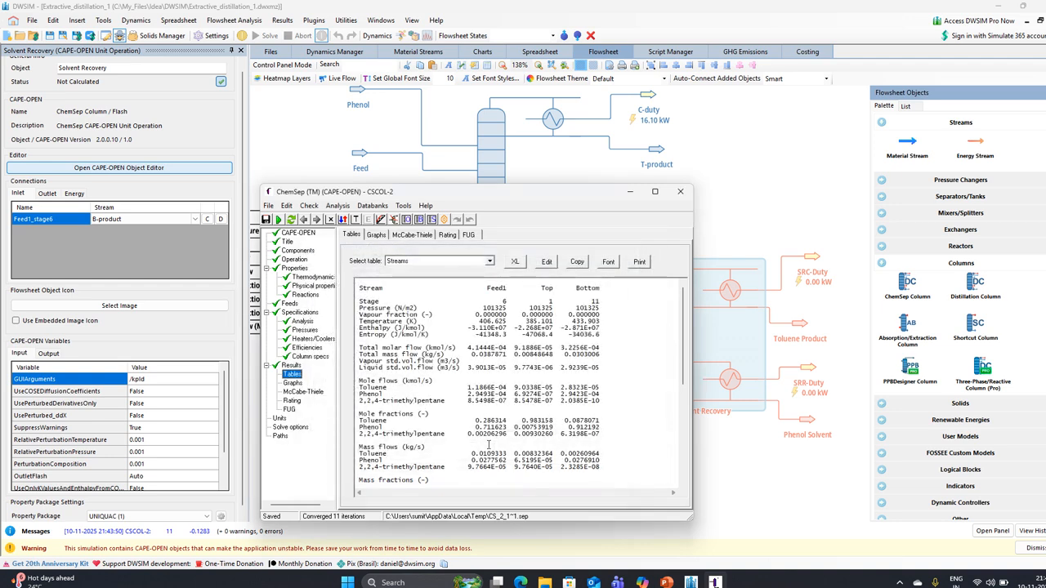
Examine the top product's toluene mole fraction in the streams table and view the column's McCabe-Thiele diagram.
{"action": "left_click_drag", "start_coordinate": [360, 420], "coordinate": [535, 416]}
{"action": "left_click", "coordinate": [559, 421]}
{"action": "left_click", "coordinate": [533, 440]}
{"action": "left_click_drag", "start_coordinate": [523, 420], "coordinate": [551, 419]}
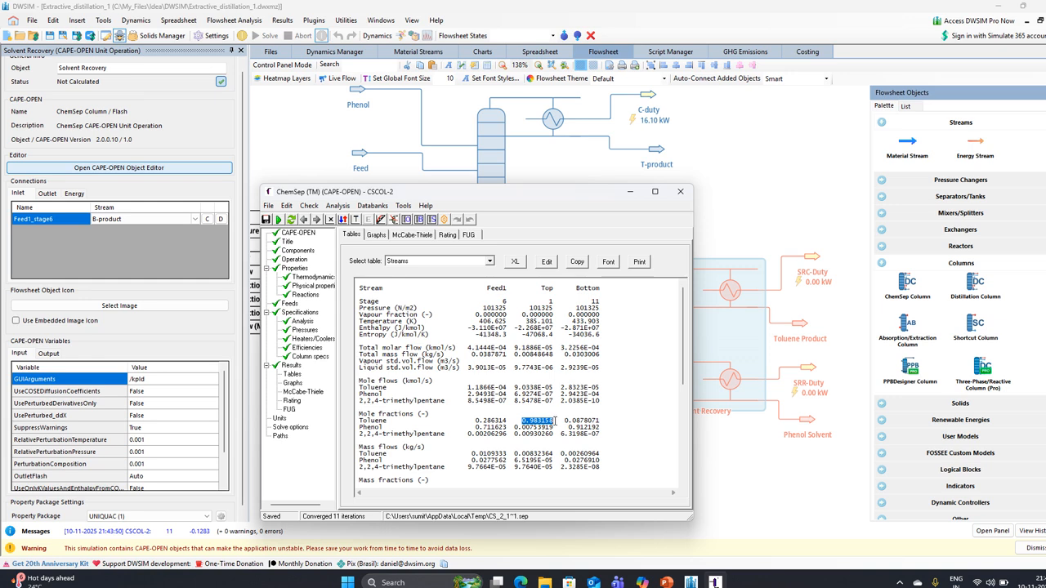
{"action": "left_click", "coordinate": [316, 393]}
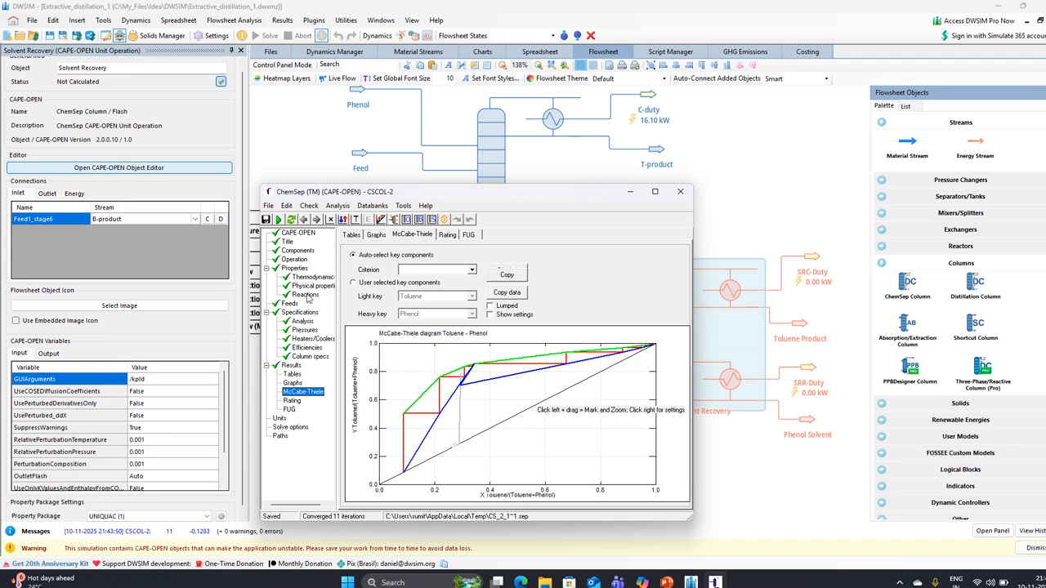
Set the column's feed stage to 7 in the operation configuration.
{"action": "left_click", "coordinate": [301, 260]}
{"action": "left_click", "coordinate": [458, 388]}
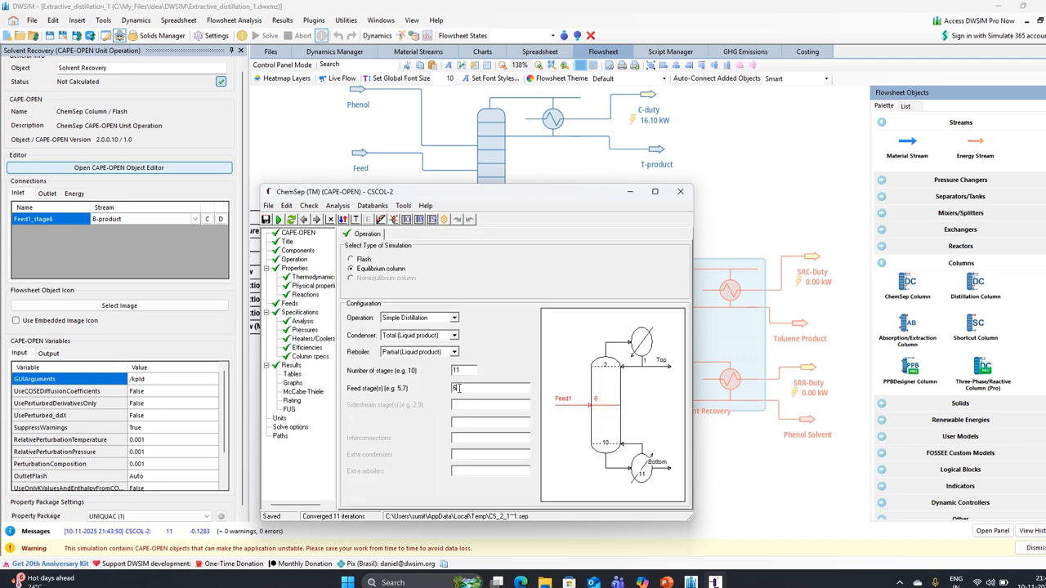
{"action": "key", "text": "BackSpace"}
{"action": "type", "text": "5"}
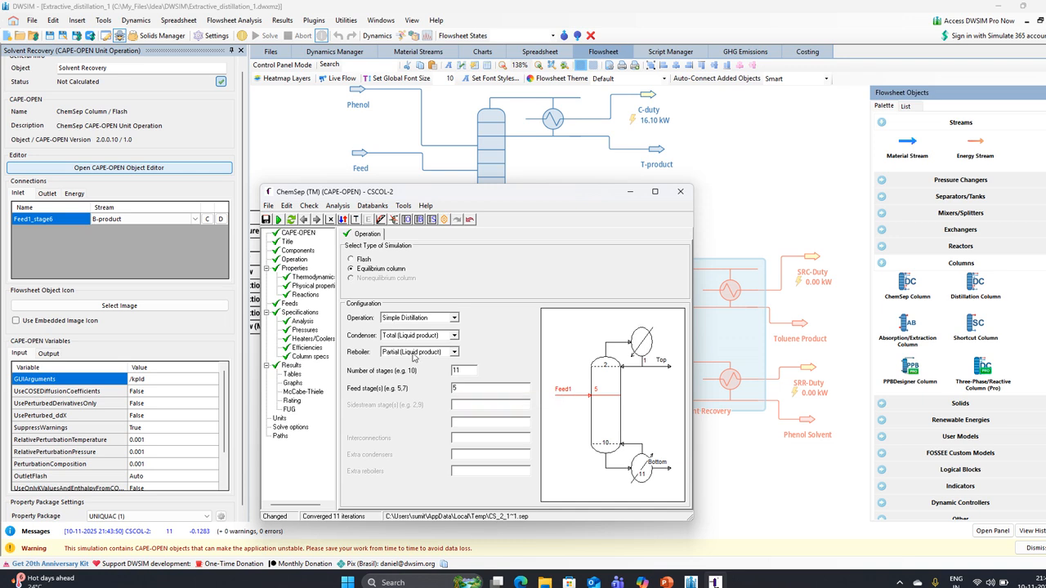
{"action": "key", "text": "BackSpace"}
{"action": "type", "text": "4"}
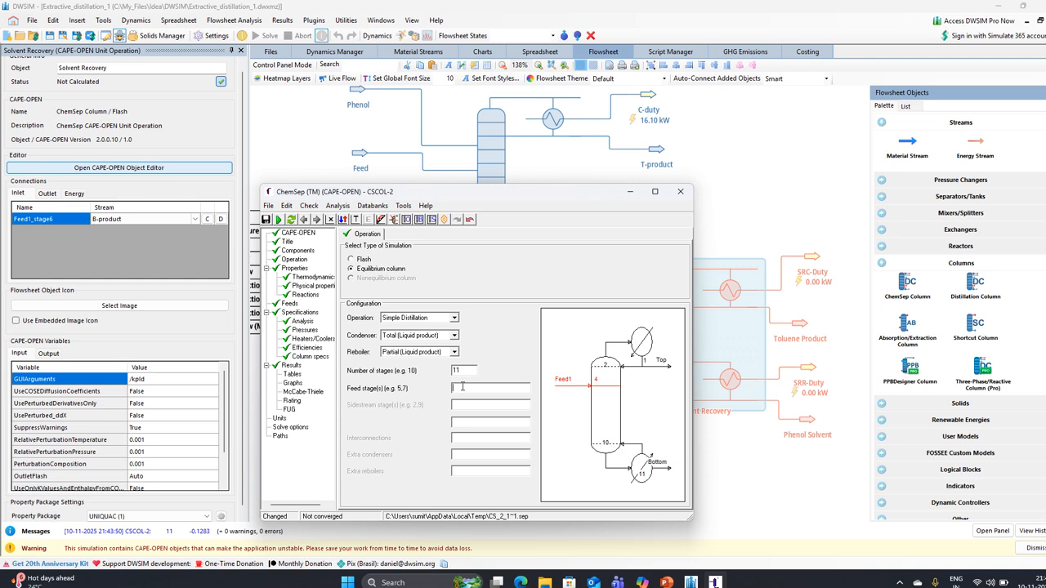
Rerun the column simulation with the feed on stage 7 and bring up the streams results table.
{"action": "left_click", "coordinate": [277, 220]}
{"action": "left_click", "coordinate": [523, 318]}
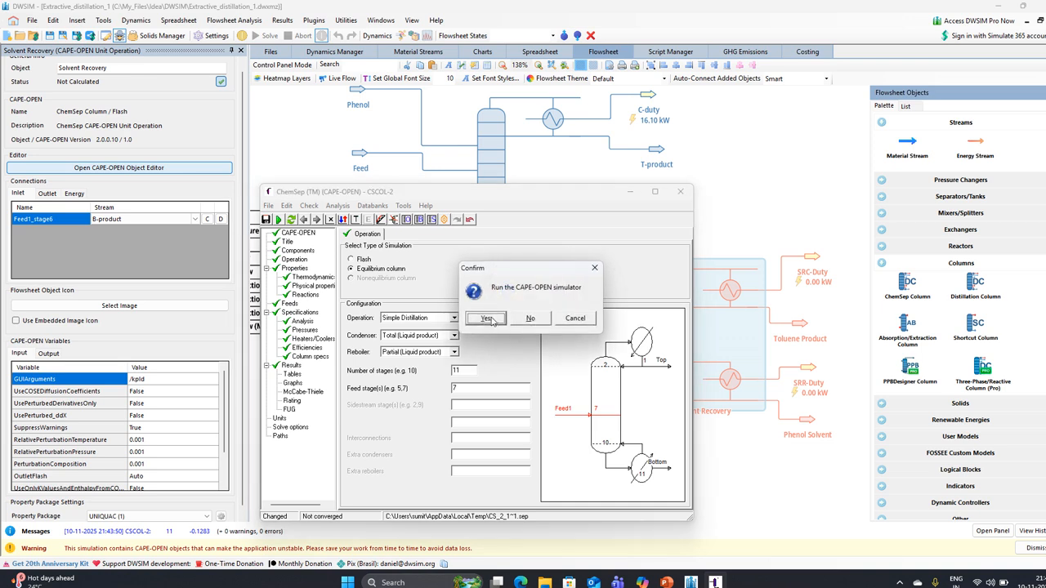
{"action": "left_click", "coordinate": [487, 319]}
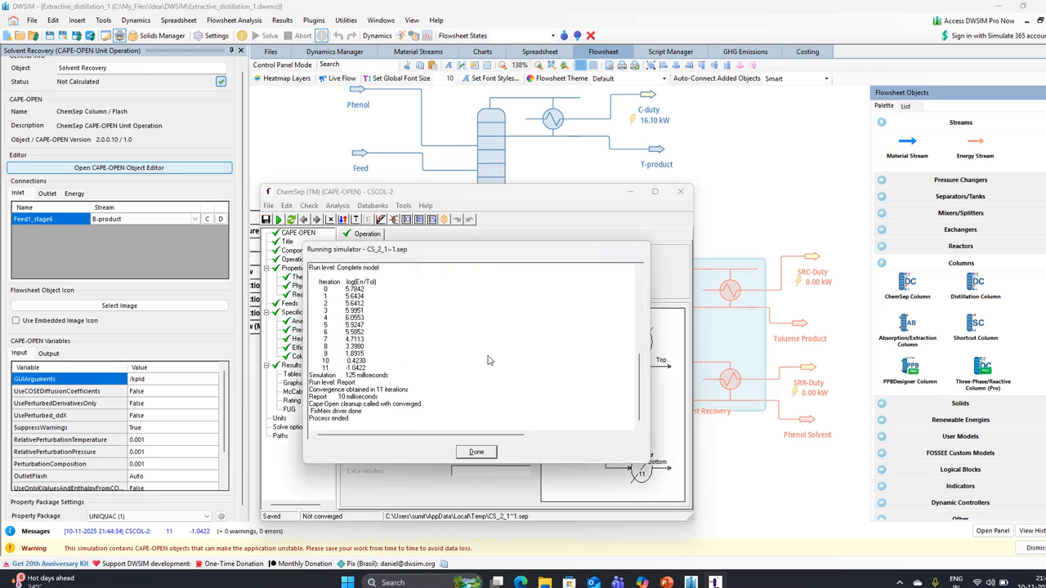
{"action": "left_click", "coordinate": [531, 323]}
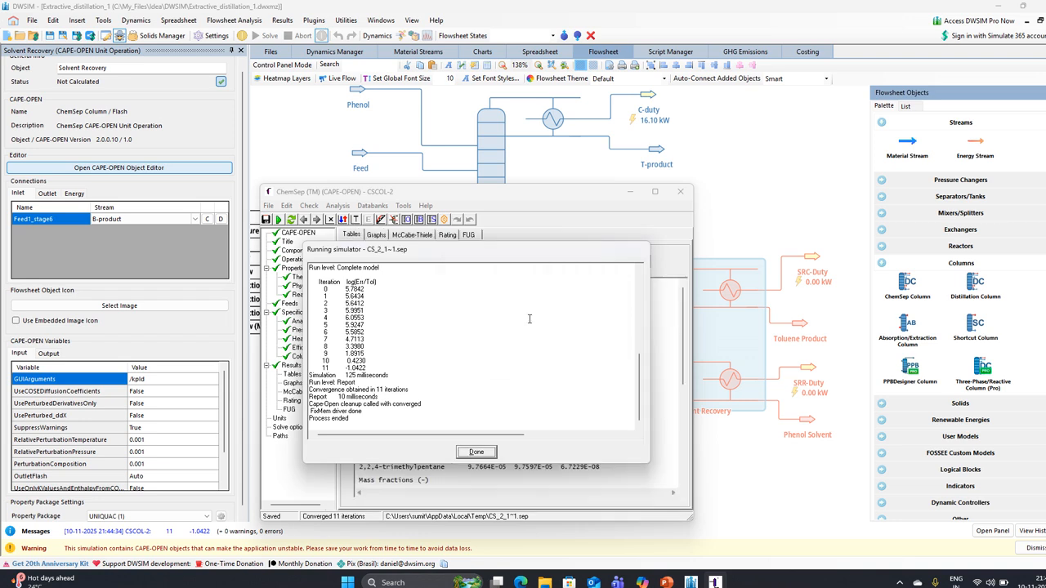
{"action": "left_click", "coordinate": [477, 451]}
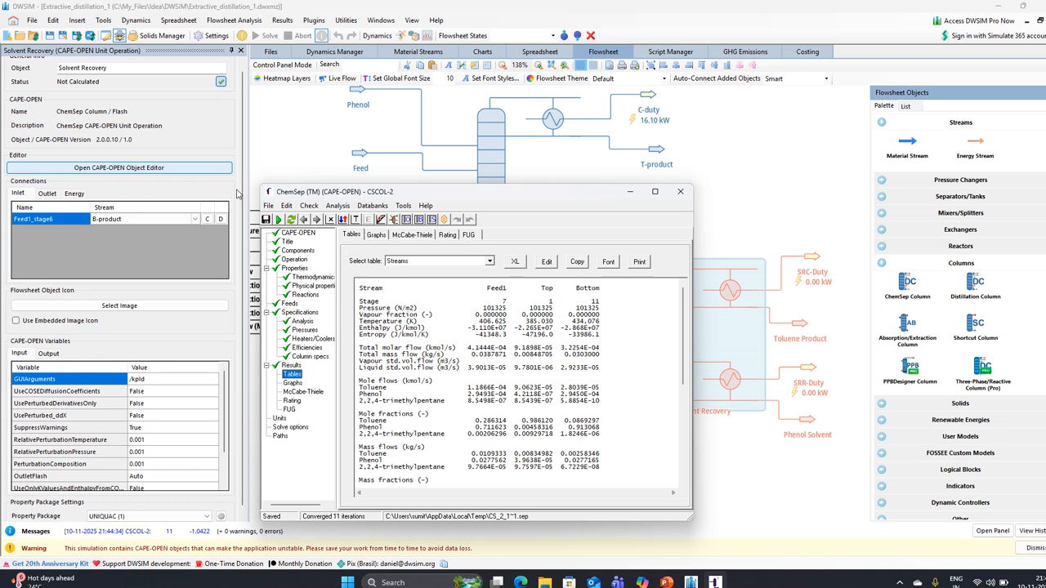
Close the ChemSep editor and solve the whole flowsheet, dismissing the application errors.
{"action": "left_click", "coordinate": [680, 191]}
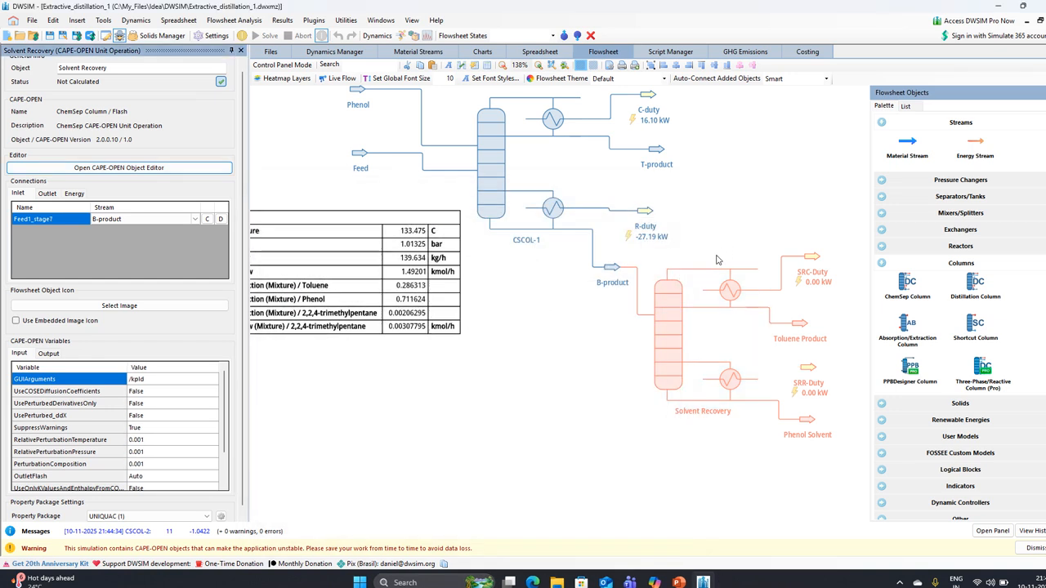
{"action": "left_click", "coordinate": [266, 35]}
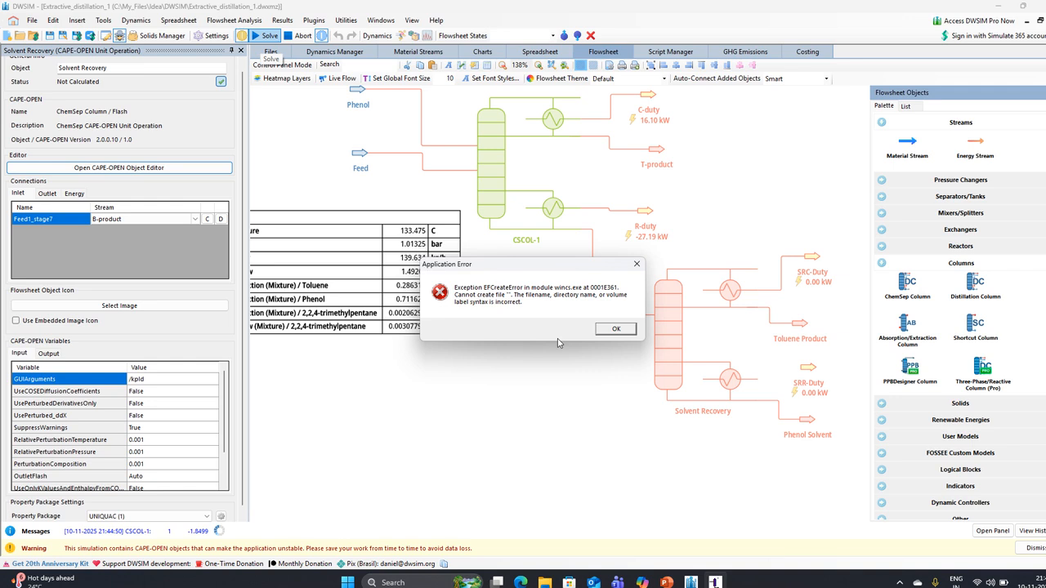
{"action": "left_click", "coordinate": [614, 328]}
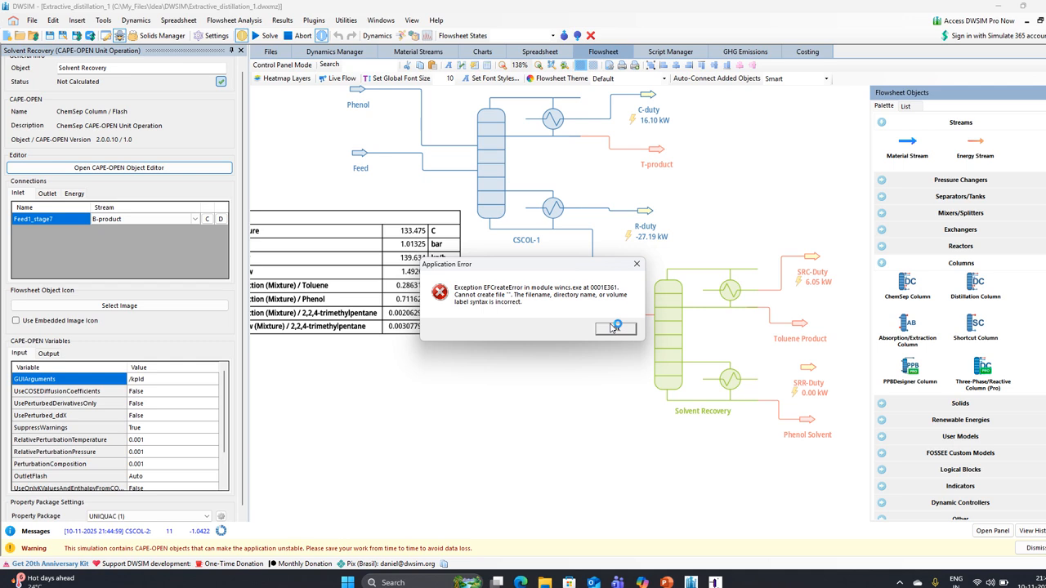
{"action": "left_click", "coordinate": [613, 328]}
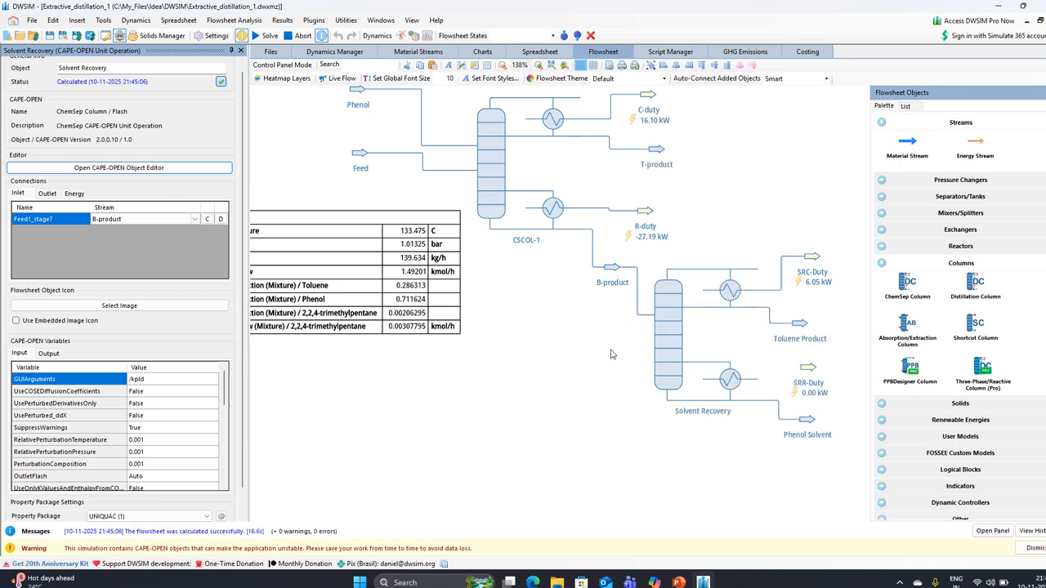
Connect SRR-Duty as the Solvent Recovery column's reboiler heat duty spec and move the energy stream below the column.
{"action": "scroll", "coordinate": [617, 360], "scroll_direction": "right", "scroll_amount": 3}
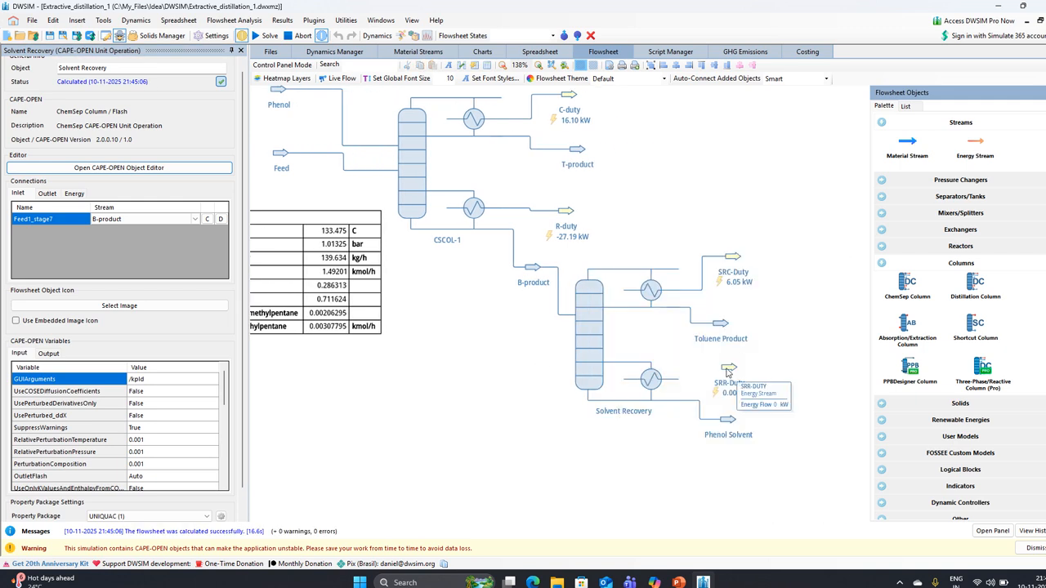
{"action": "left_click", "coordinate": [728, 370]}
{"action": "right_click", "coordinate": [578, 342]}
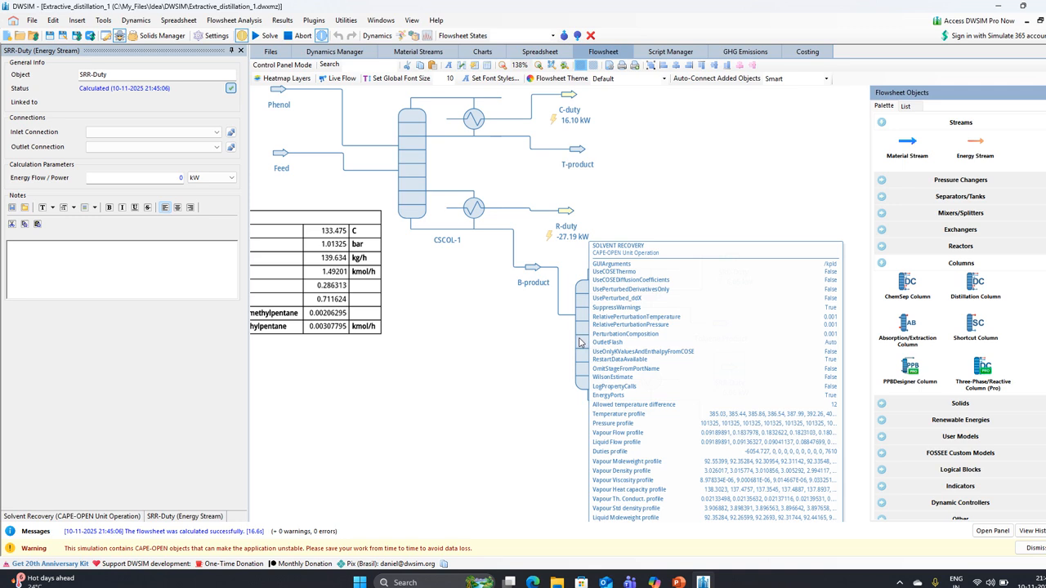
{"action": "left_click", "coordinate": [137, 237]}
{"action": "left_click", "coordinate": [73, 194]}
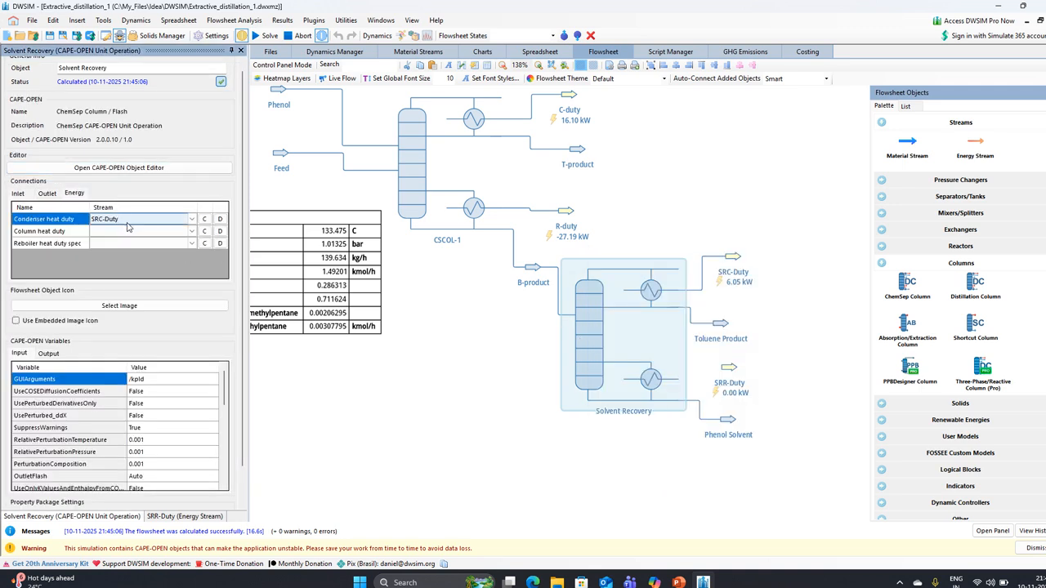
{"action": "left_click", "coordinate": [194, 245]}
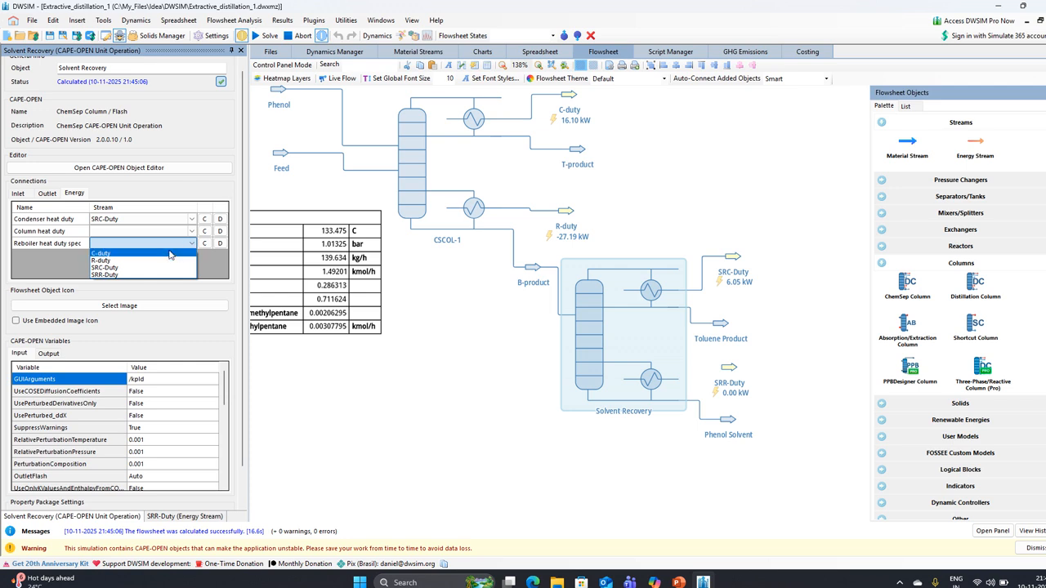
{"action": "left_click", "coordinate": [130, 275]}
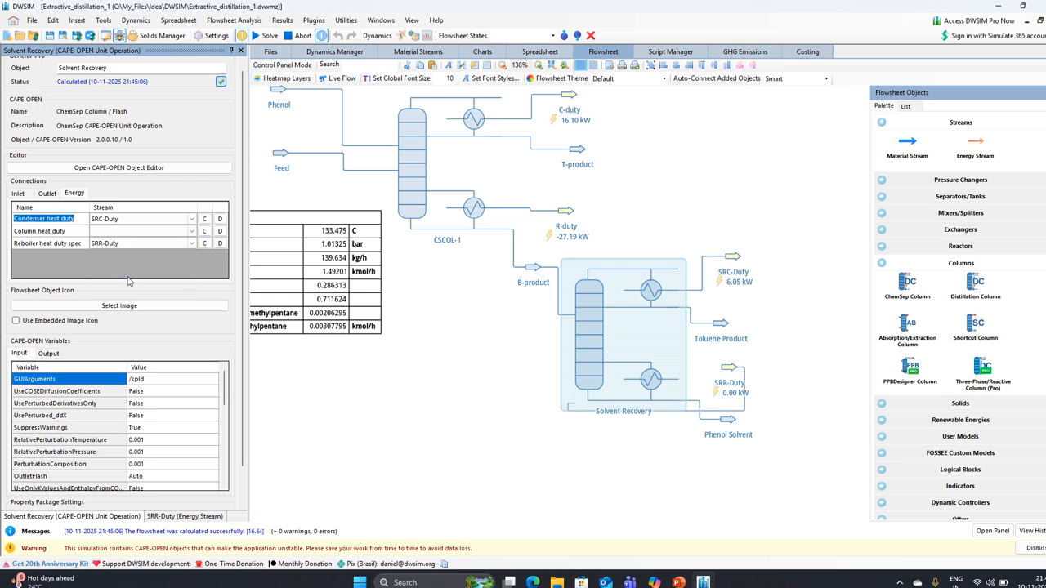
{"action": "left_click_drag", "start_coordinate": [727, 369], "coordinate": [622, 466]}
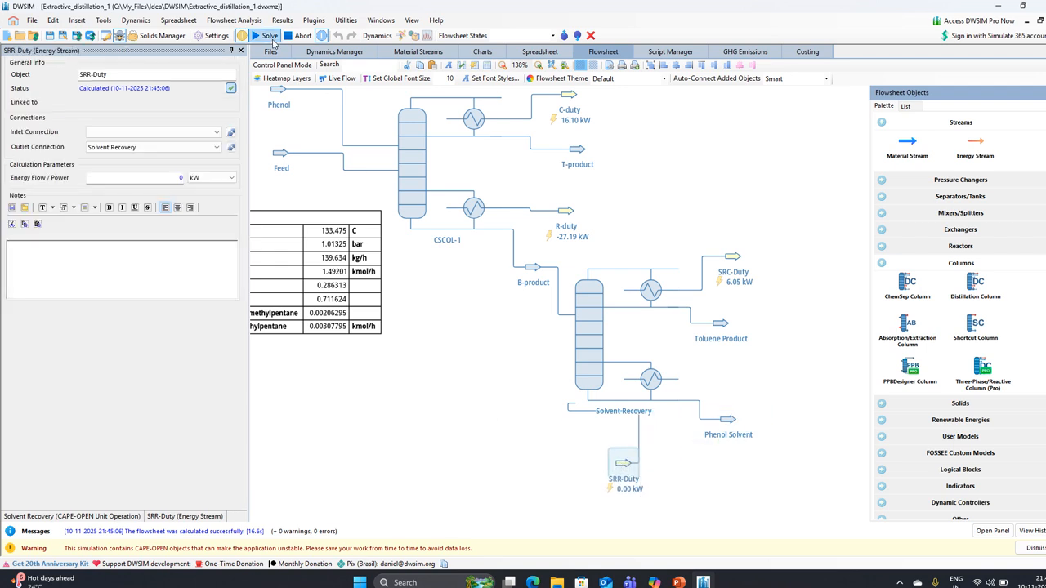
Solve the flowsheet again and check the Solvent Recovery column's inlet, outlet and energy connections.
{"action": "left_click", "coordinate": [265, 36]}
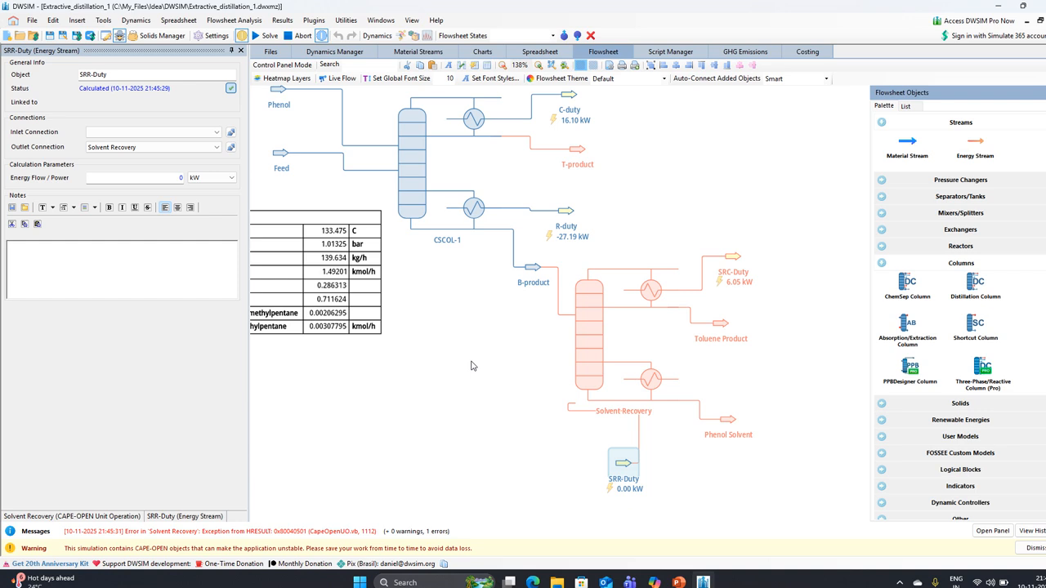
{"action": "left_click", "coordinate": [584, 321]}
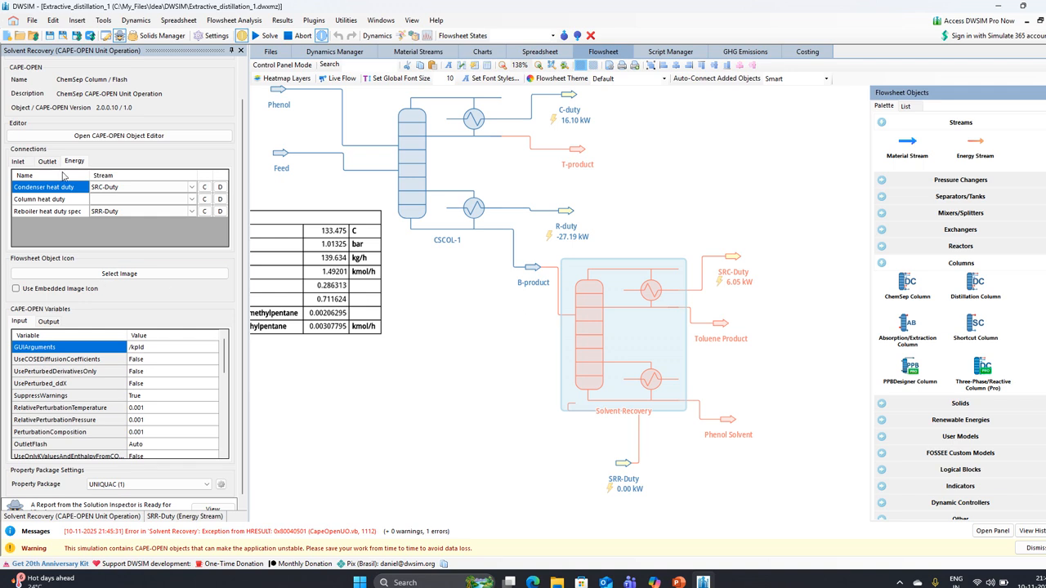
{"action": "left_click", "coordinate": [49, 162]}
{"action": "left_click", "coordinate": [29, 161]}
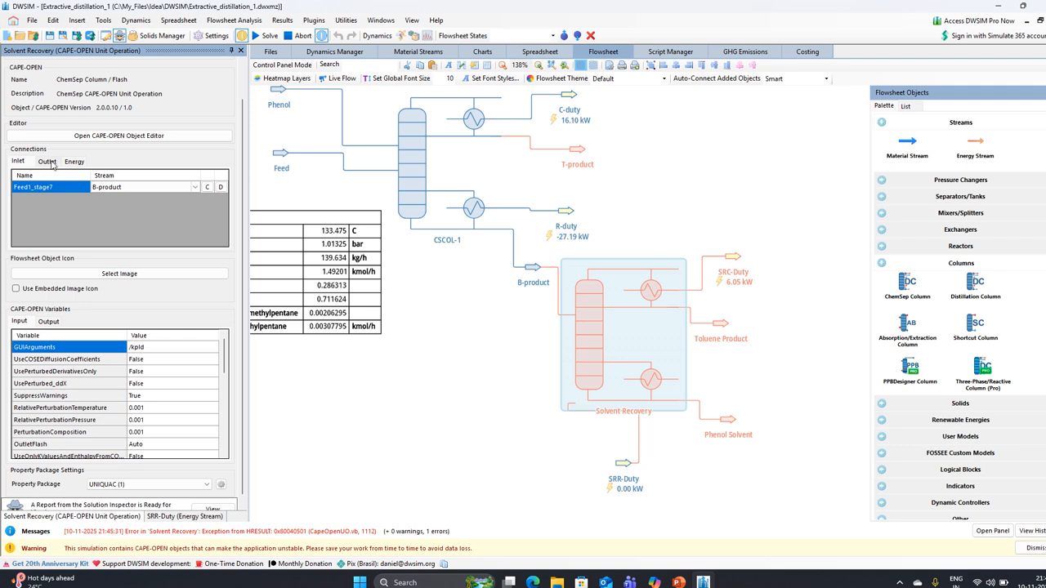
{"action": "left_click", "coordinate": [74, 161]}
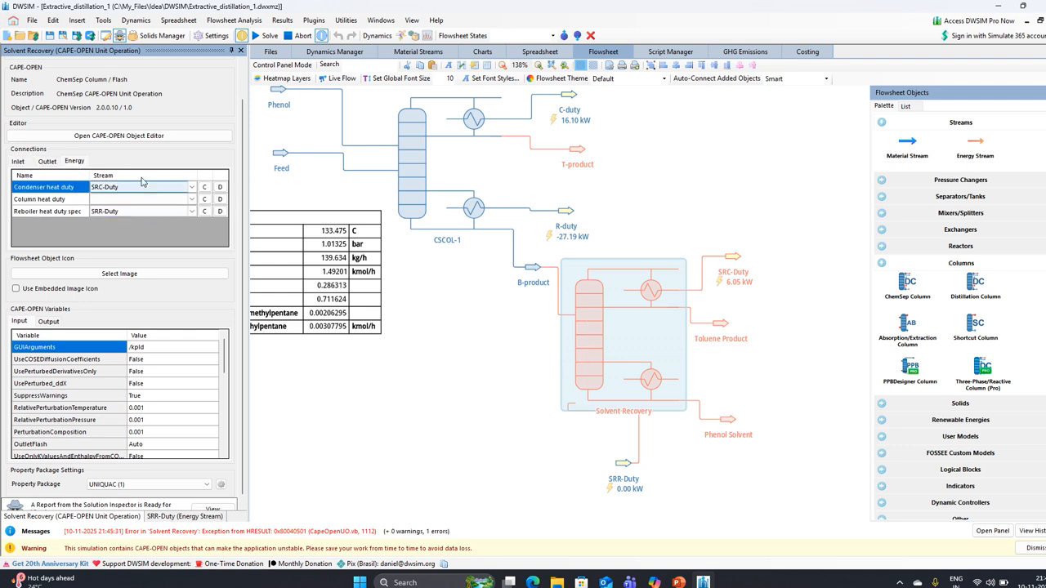
Reopen the Solvent Recovery column in the ChemSep editor and rerun its simulation, accepting the zero reboiler duty and overwriting the file.
{"action": "left_click", "coordinate": [150, 137]}
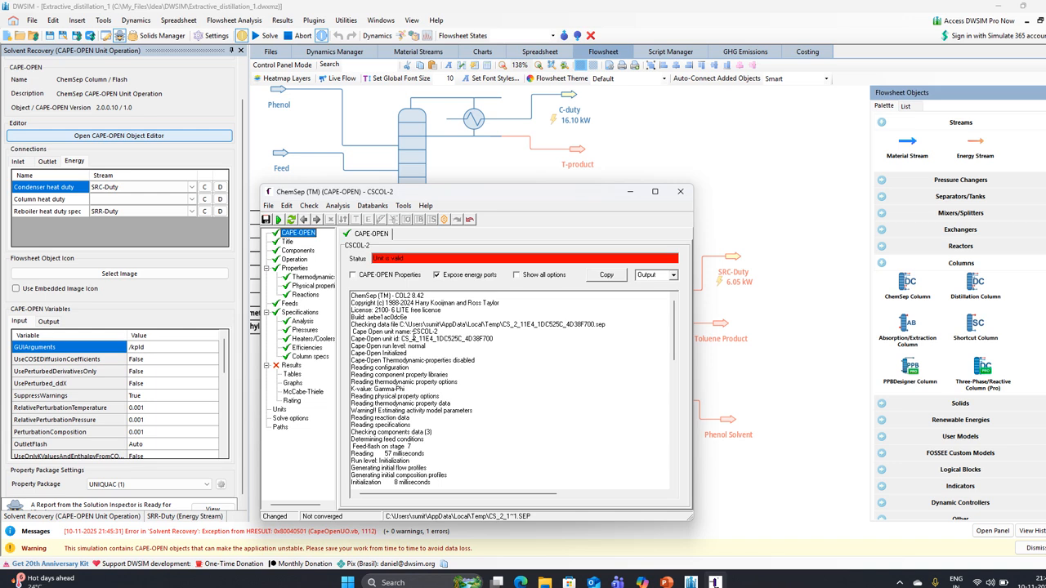
{"action": "left_click", "coordinate": [290, 367]}
{"action": "left_click", "coordinate": [278, 221]}
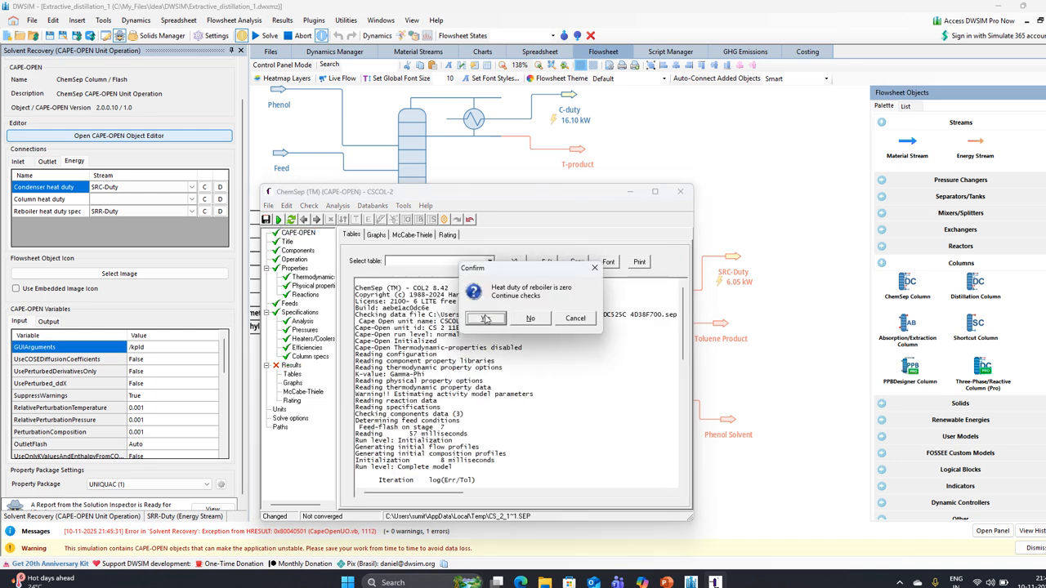
{"action": "left_click", "coordinate": [485, 318]}
{"action": "left_click", "coordinate": [530, 319]}
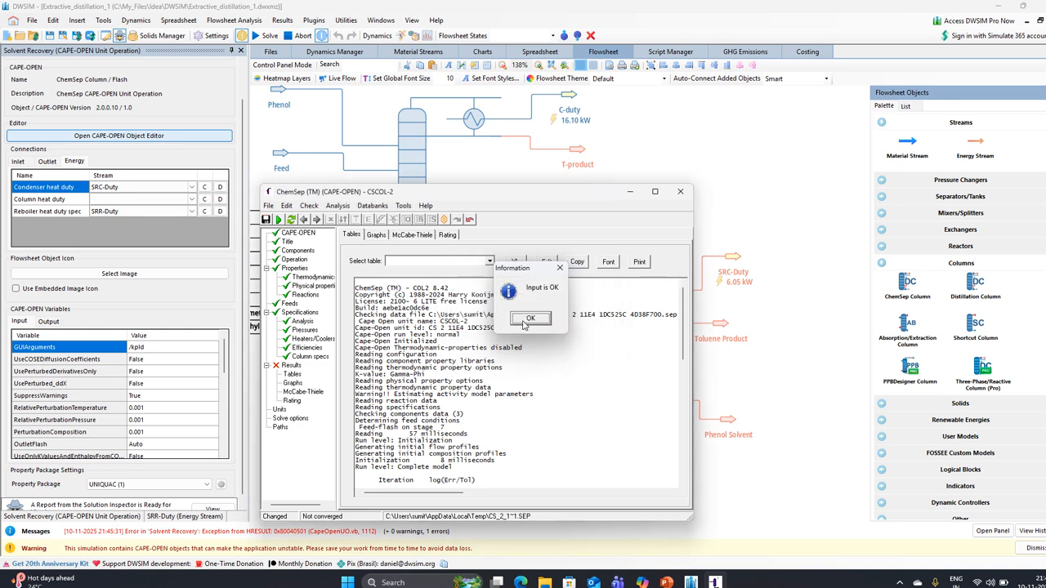
{"action": "left_click", "coordinate": [529, 319]}
{"action": "left_click", "coordinate": [490, 320]}
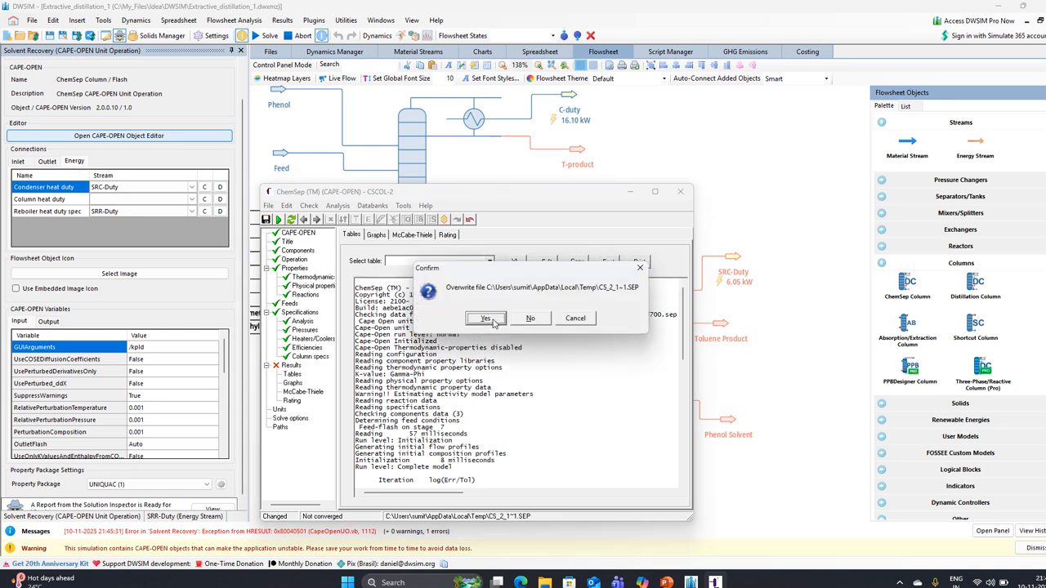
{"action": "left_click", "coordinate": [487, 318]}
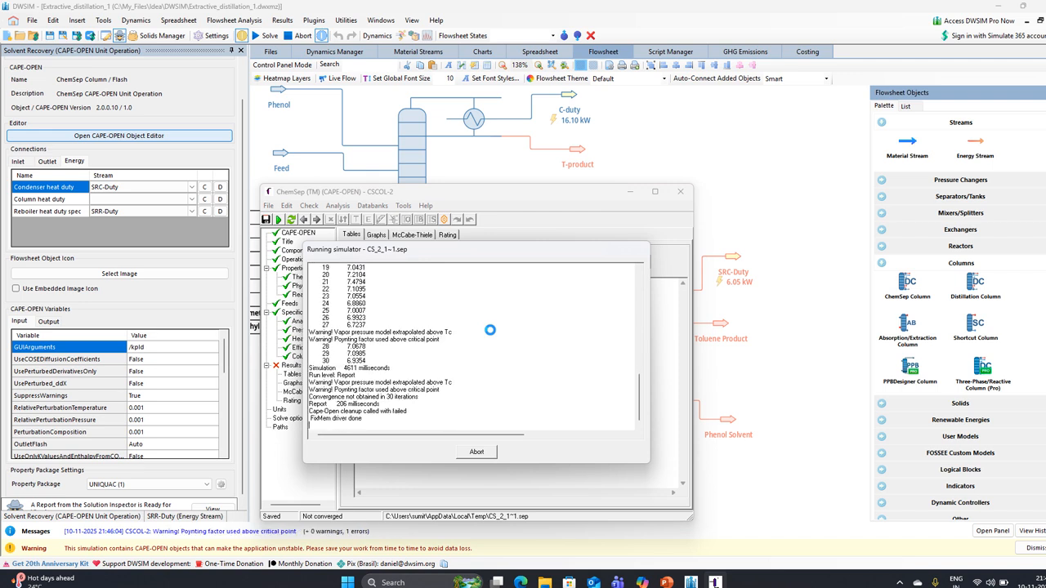
{"action": "left_click", "coordinate": [530, 330]}
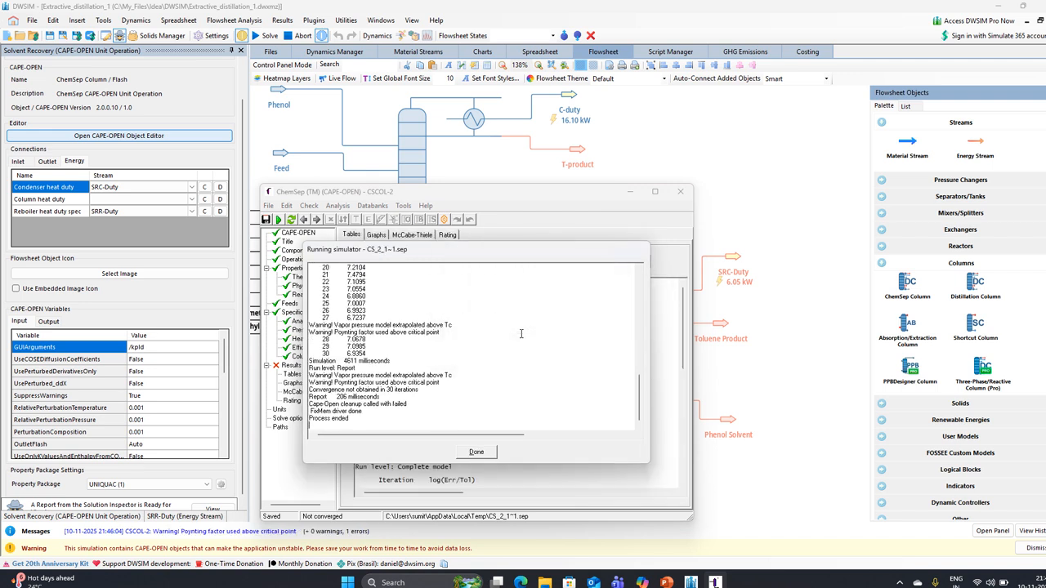
{"action": "left_click", "coordinate": [477, 453]}
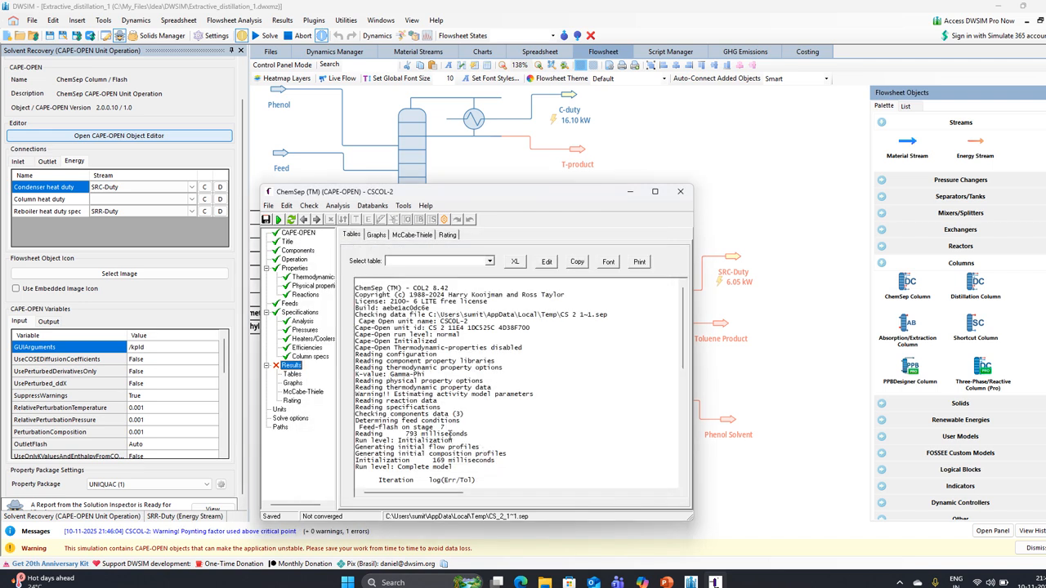
Set the column's bottom specification, heat duty of reboiler, to 7610 J/s.
{"action": "left_click", "coordinate": [309, 358]}
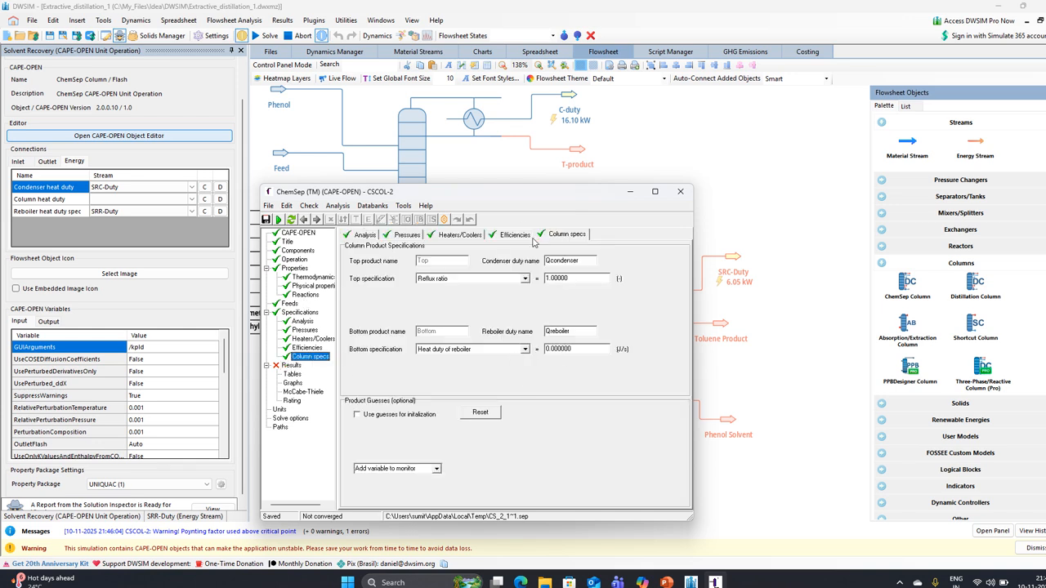
{"action": "left_click_drag", "start_coordinate": [523, 195], "coordinate": [414, 199]}
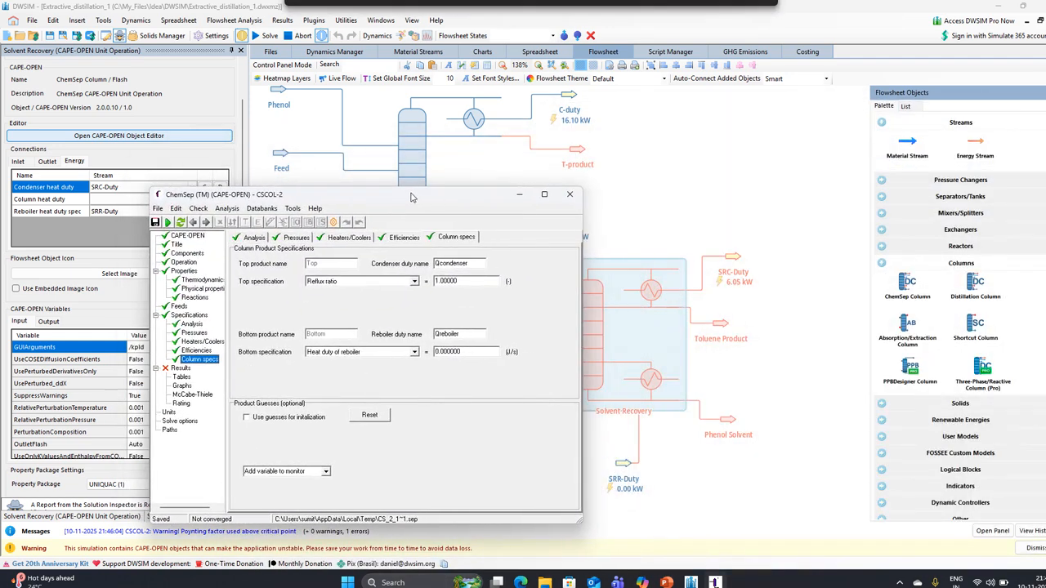
{"action": "left_click", "coordinate": [461, 351]}
{"action": "type", "text": "87"}
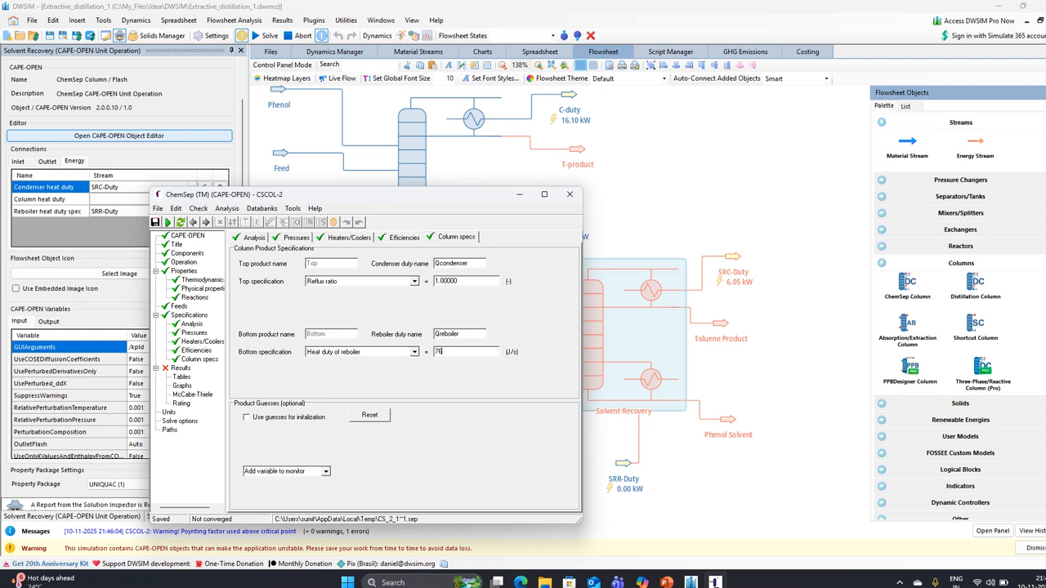
{"action": "key", "text": "Return"}
Rerun the Solvent Recovery column simulation, overwriting its file, close the column editor and solve the flowsheet again.
{"action": "left_click", "coordinate": [167, 222]}
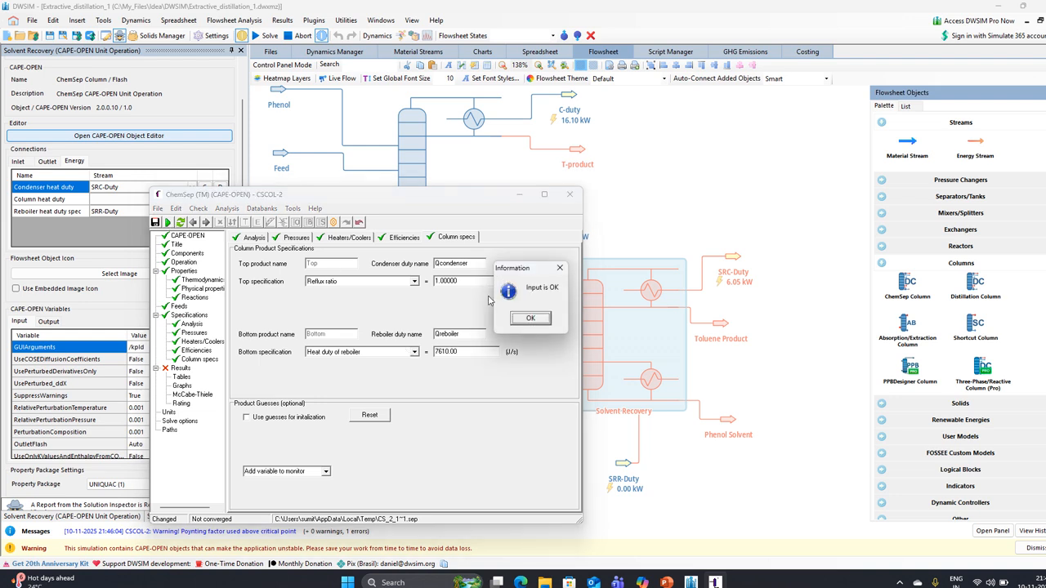
{"action": "left_click", "coordinate": [536, 320]}
{"action": "left_click", "coordinate": [485, 319]}
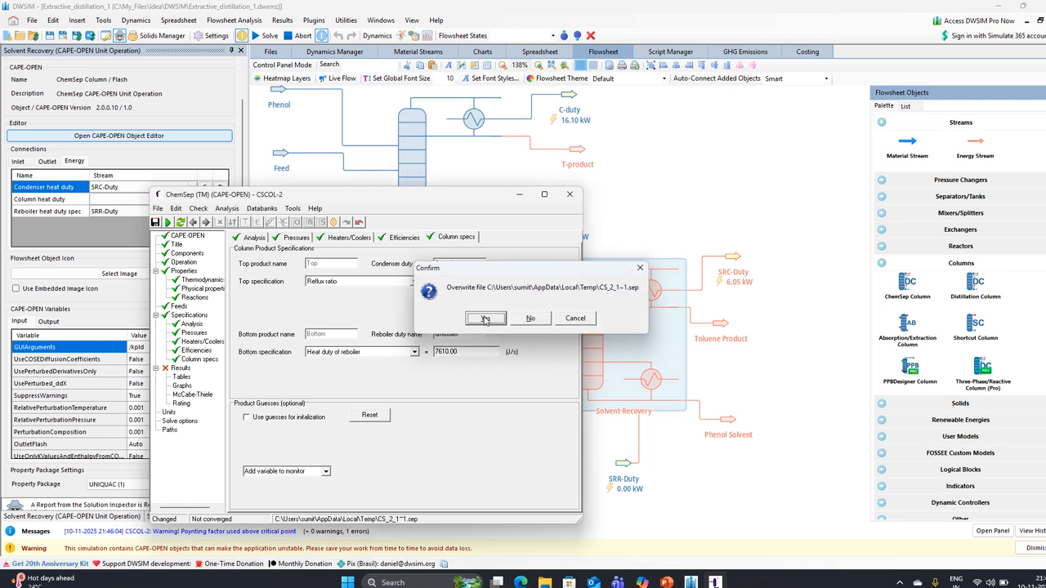
{"action": "left_click", "coordinate": [499, 319]}
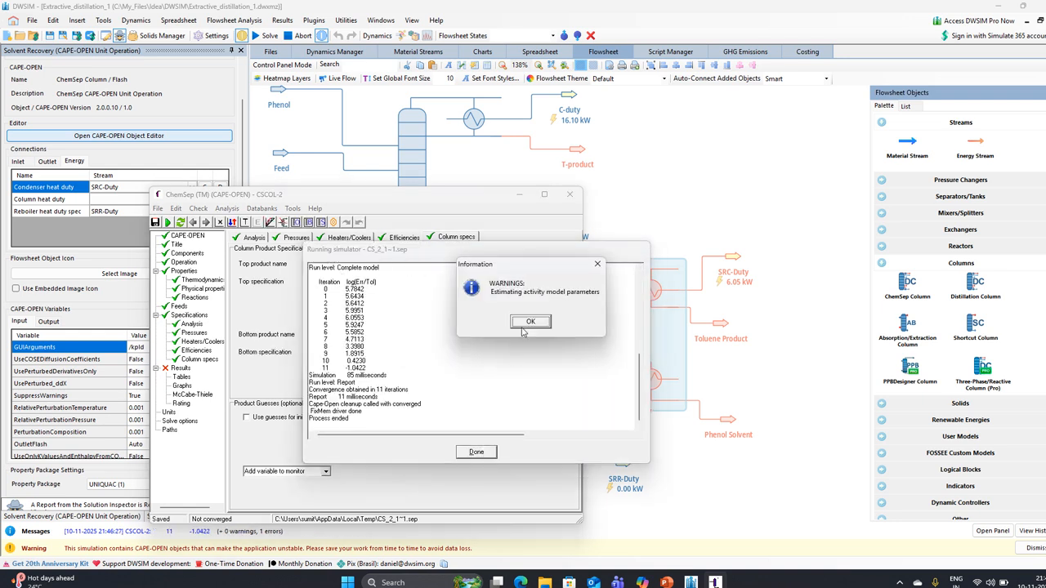
{"action": "left_click", "coordinate": [524, 331]}
{"action": "left_click", "coordinate": [476, 453]}
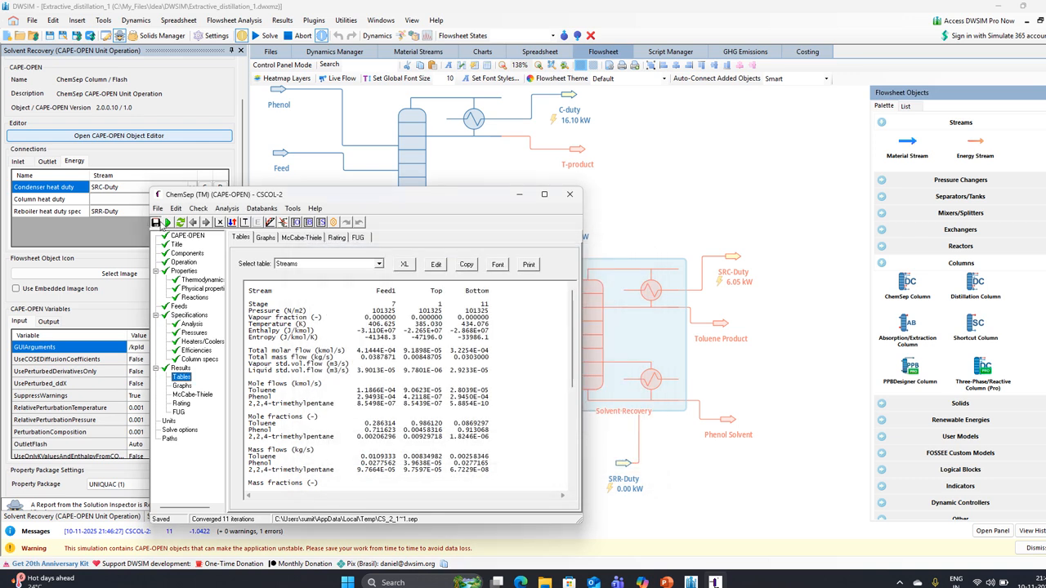
{"action": "left_click", "coordinate": [568, 195]}
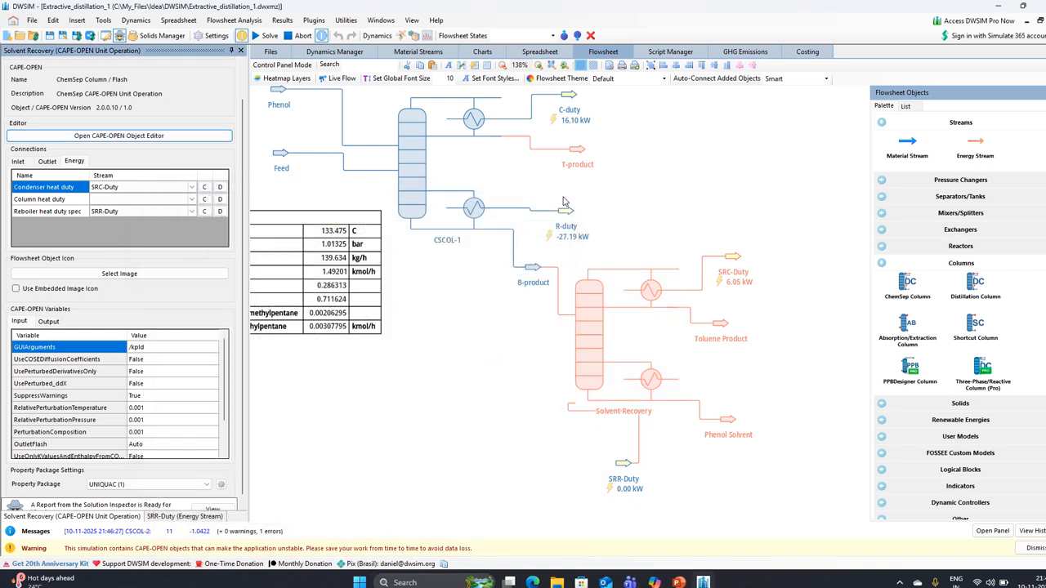
{"action": "left_click", "coordinate": [264, 35]}
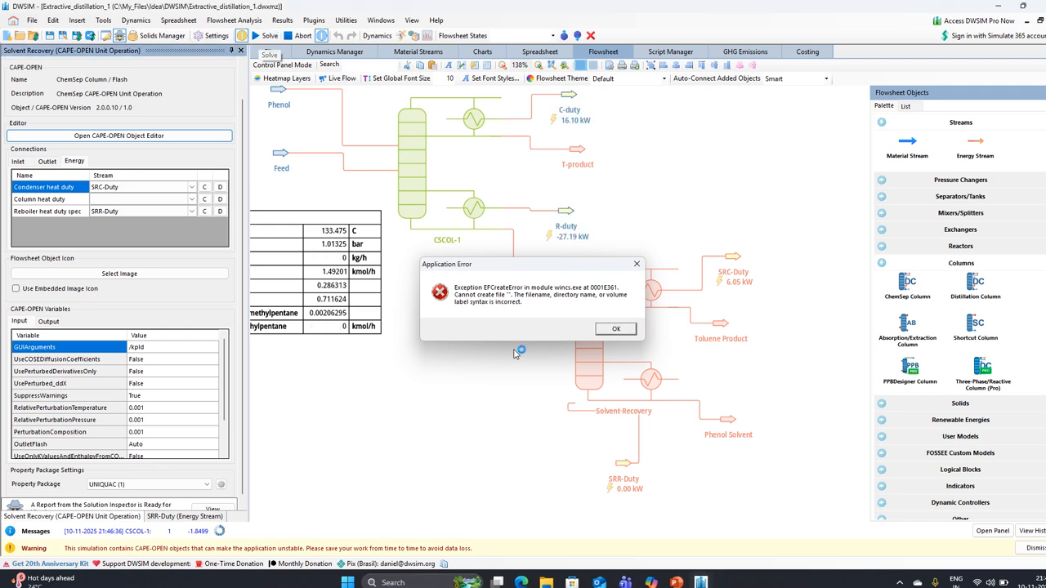
{"action": "left_click", "coordinate": [614, 329]}
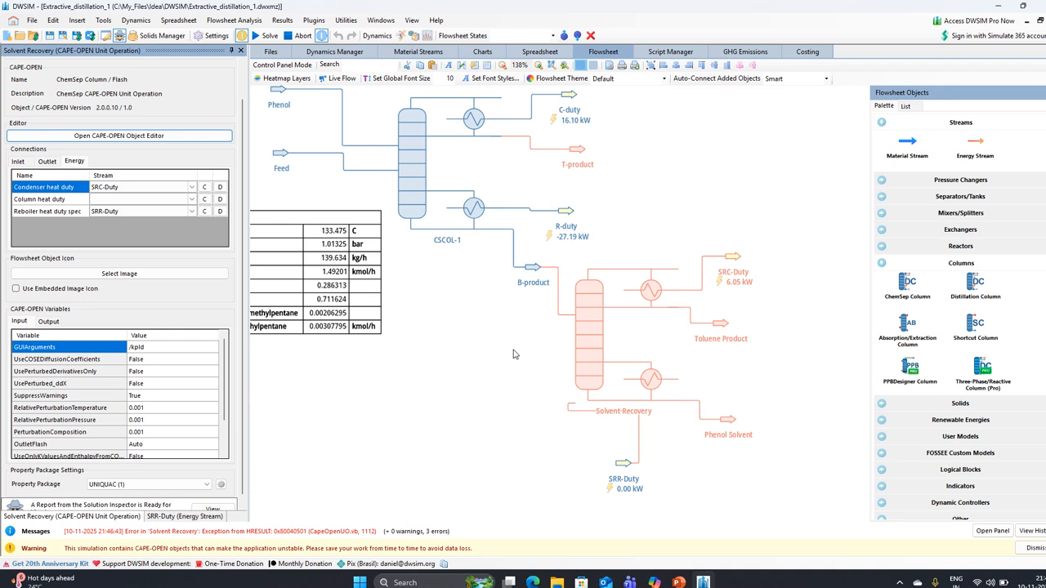
Try to set Solvent Recovery as the inlet connection of the SRR-Duty energy stream.
{"action": "left_click", "coordinate": [621, 462]}
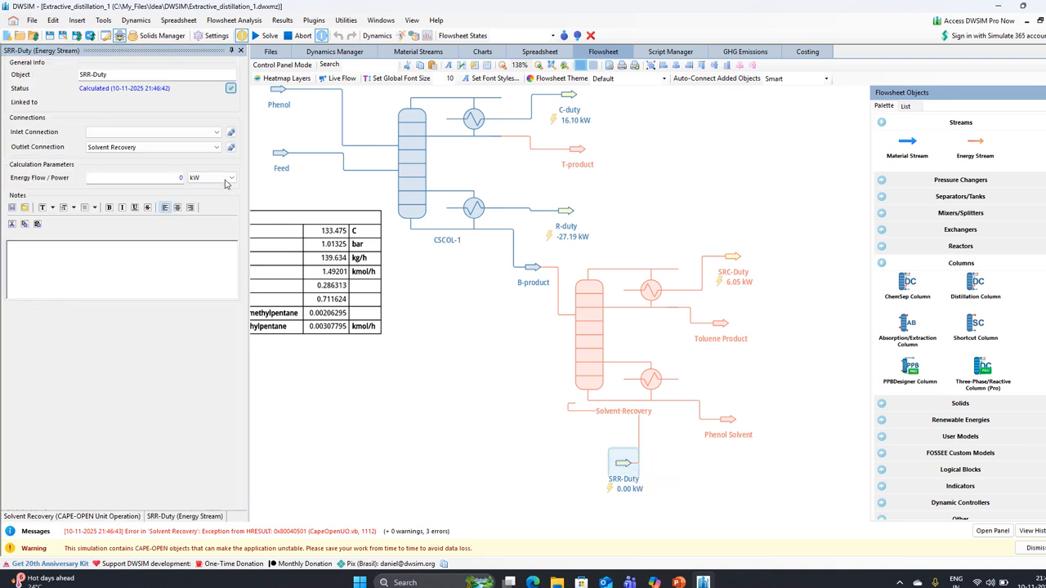
{"action": "left_click", "coordinate": [162, 136]}
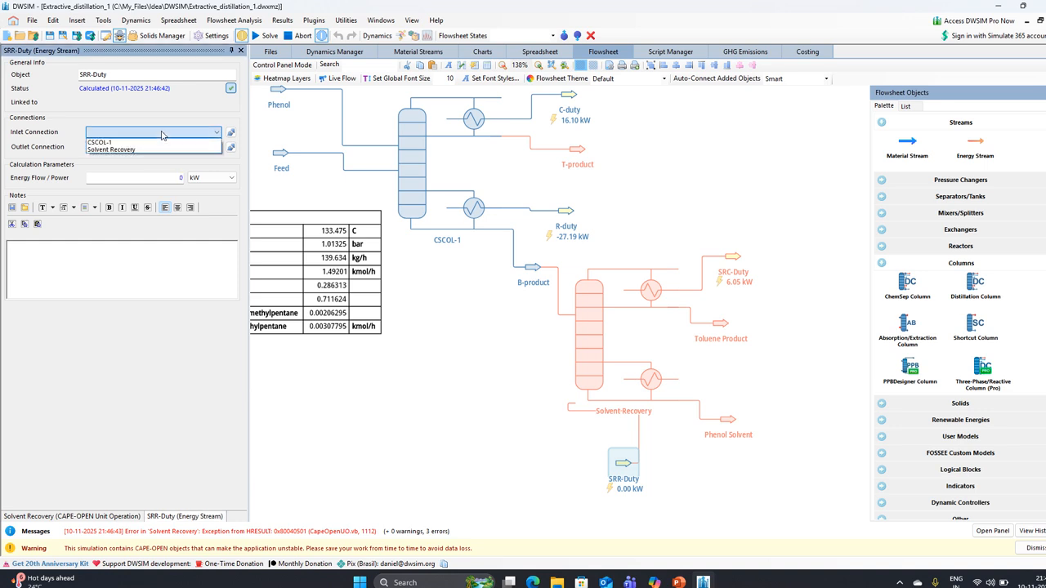
{"action": "left_click", "coordinate": [158, 149]}
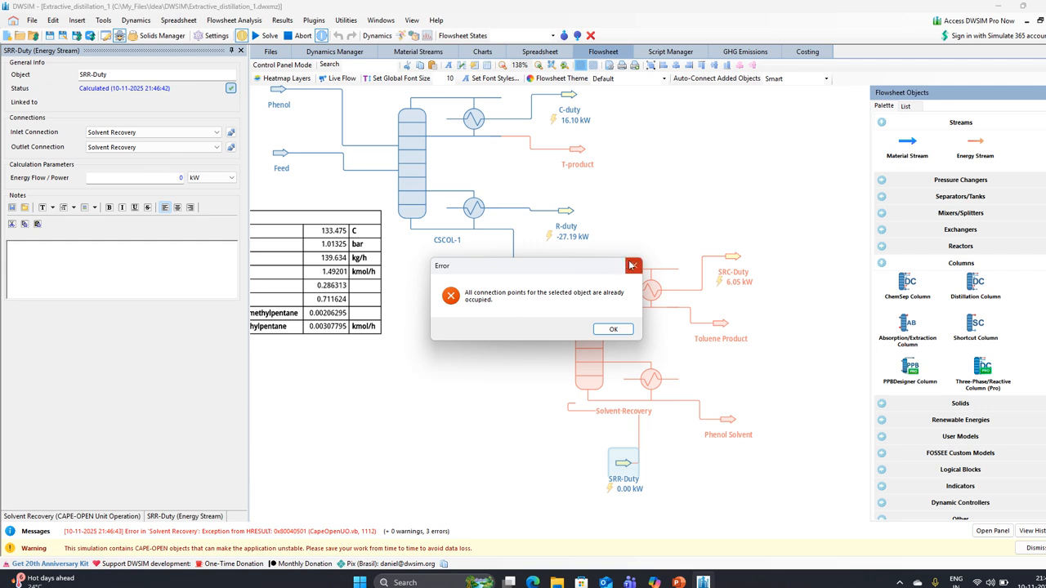
{"action": "left_click", "coordinate": [634, 265]}
Set the SRR-Duty stream's energy flow to 7610 kW and solve the flowsheet.
{"action": "double_click", "coordinate": [171, 179]}
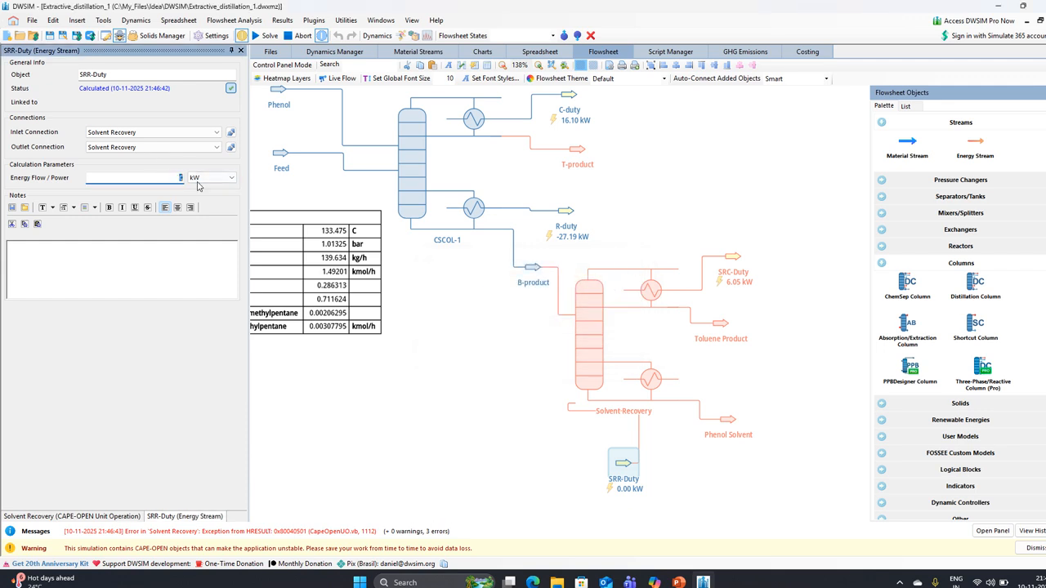
{"action": "key", "text": "Return"}
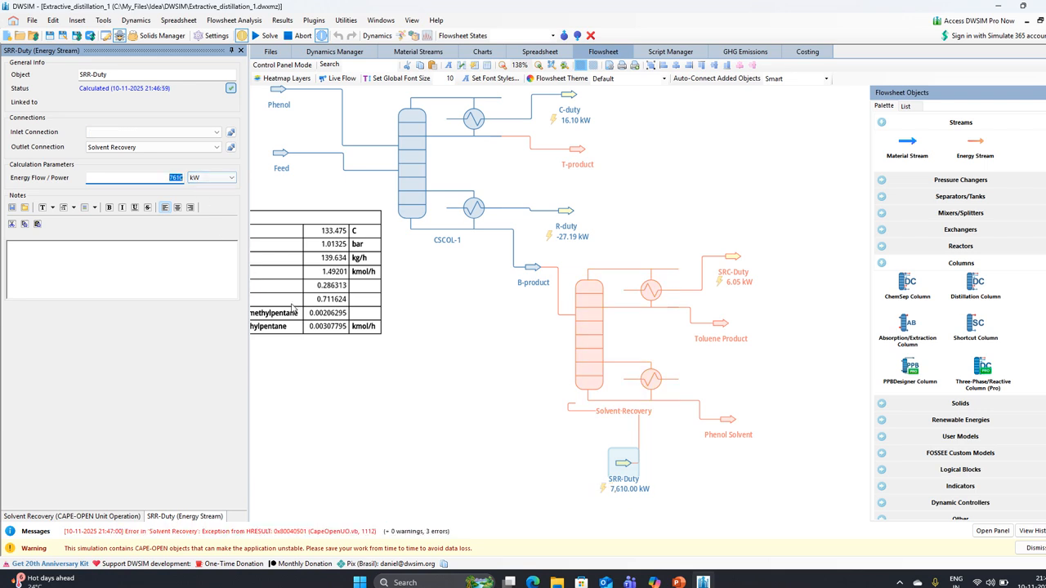
{"action": "left_click", "coordinate": [264, 35]}
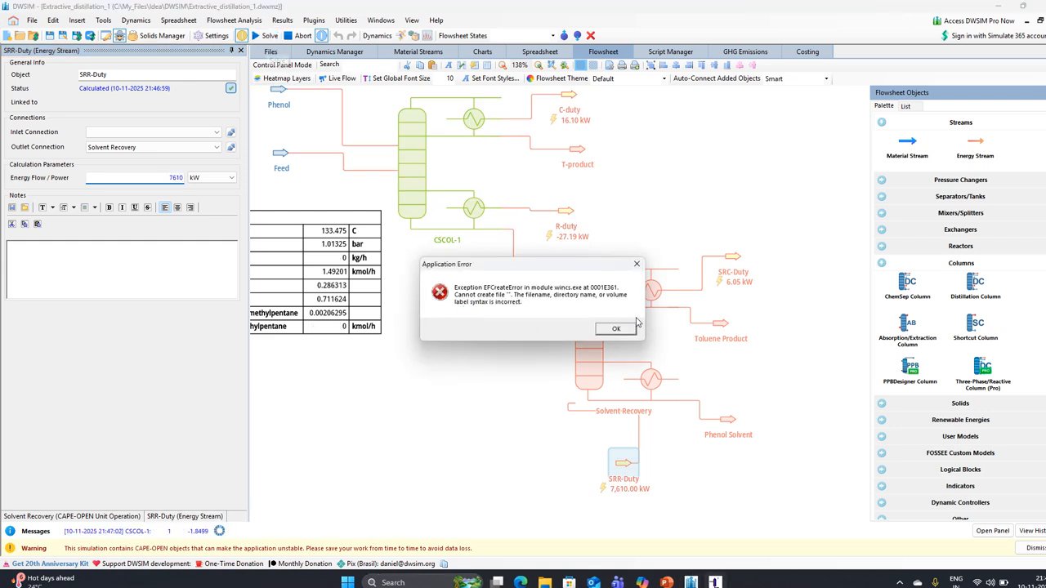
{"action": "left_click", "coordinate": [616, 329]}
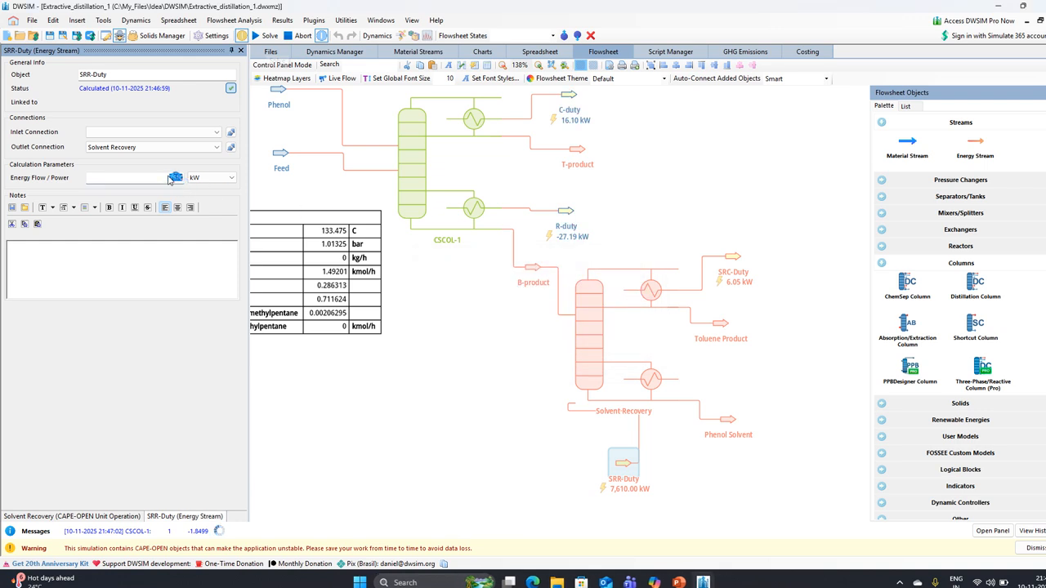
Set the SRR-Duty stream's energy flow to 7.61 kW.
{"action": "left_click", "coordinate": [177, 179]}
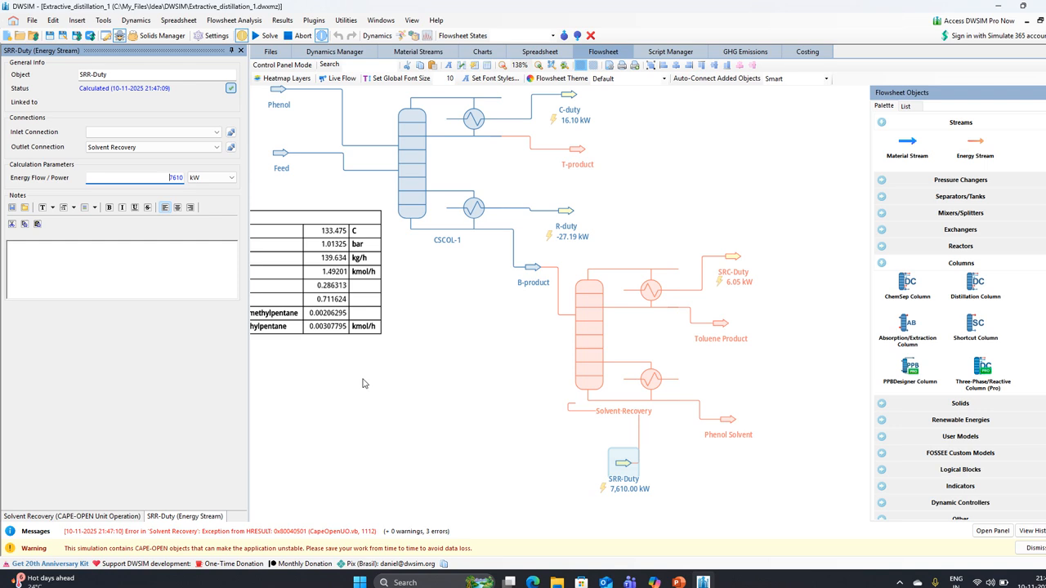
{"action": "left_click_drag", "start_coordinate": [166, 178], "coordinate": [194, 179]}
{"action": "type", "text": "7"}
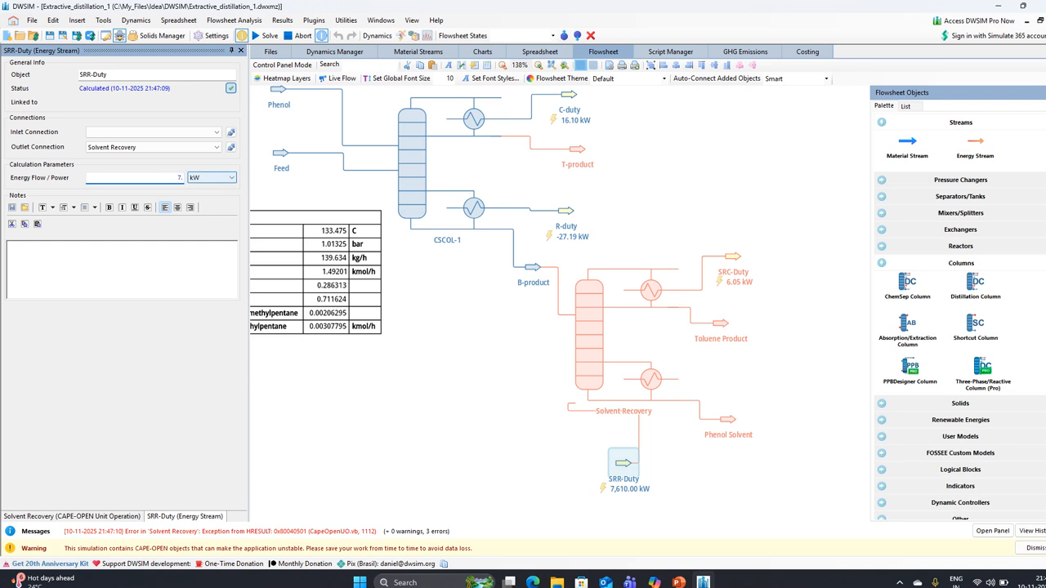
{"action": "type", "text": ".61"}
{"action": "key", "text": "Return"}
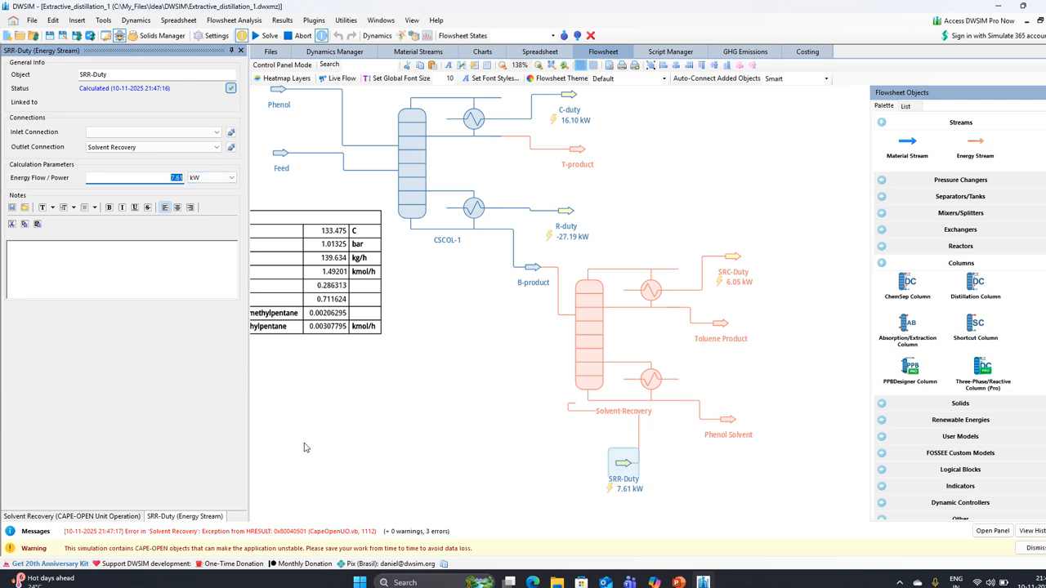
Delete the SRR-Duty energy stream from the flowsheet and dismiss the resulting errors.
{"action": "left_click", "coordinate": [625, 466]}
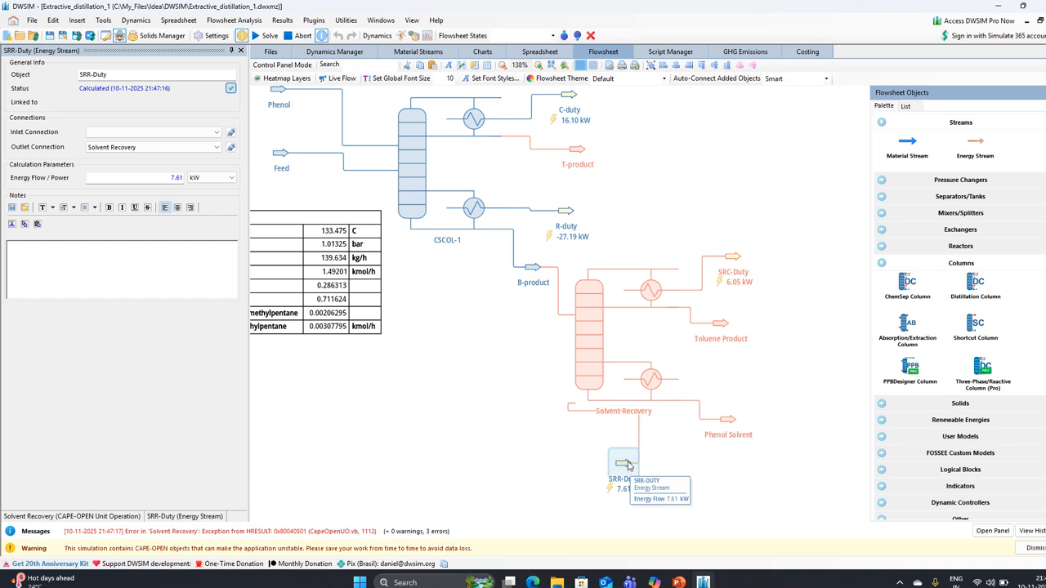
{"action": "key", "text": "Delete"}
{"action": "left_click", "coordinate": [515, 330]}
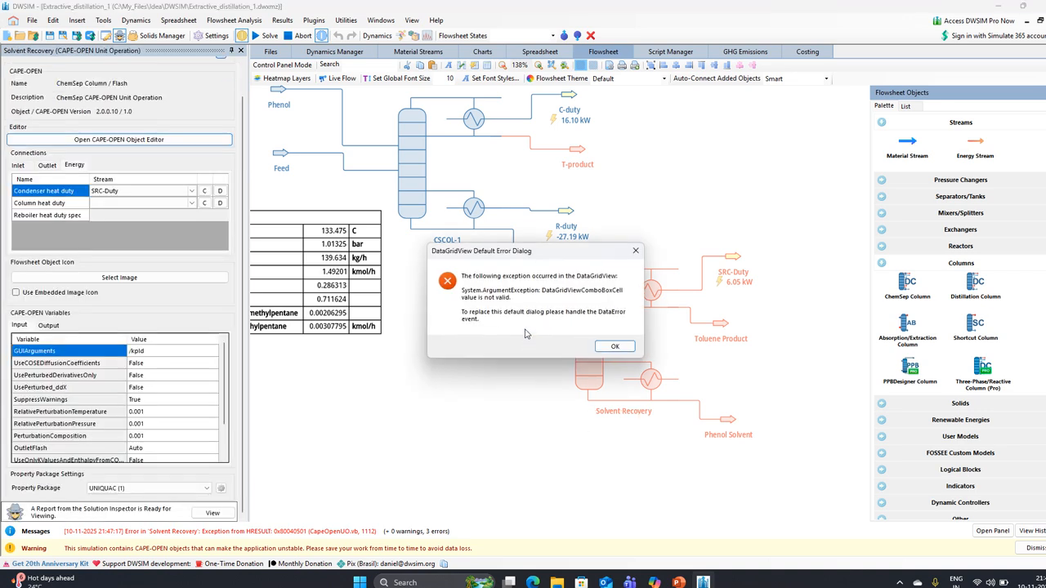
{"action": "left_click", "coordinate": [612, 351]}
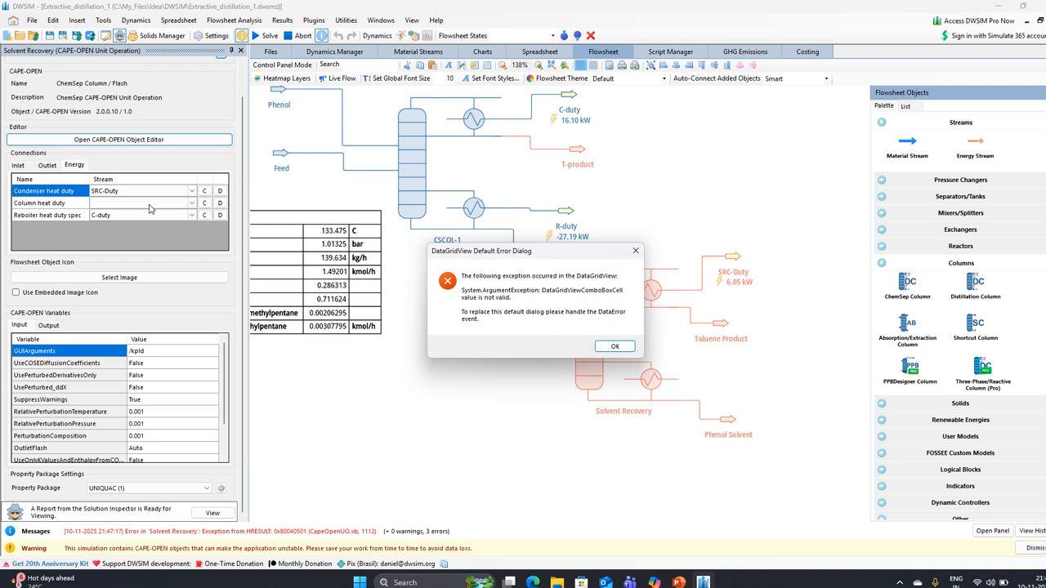
{"action": "left_click", "coordinate": [614, 347]}
{"action": "left_click", "coordinate": [614, 347]}
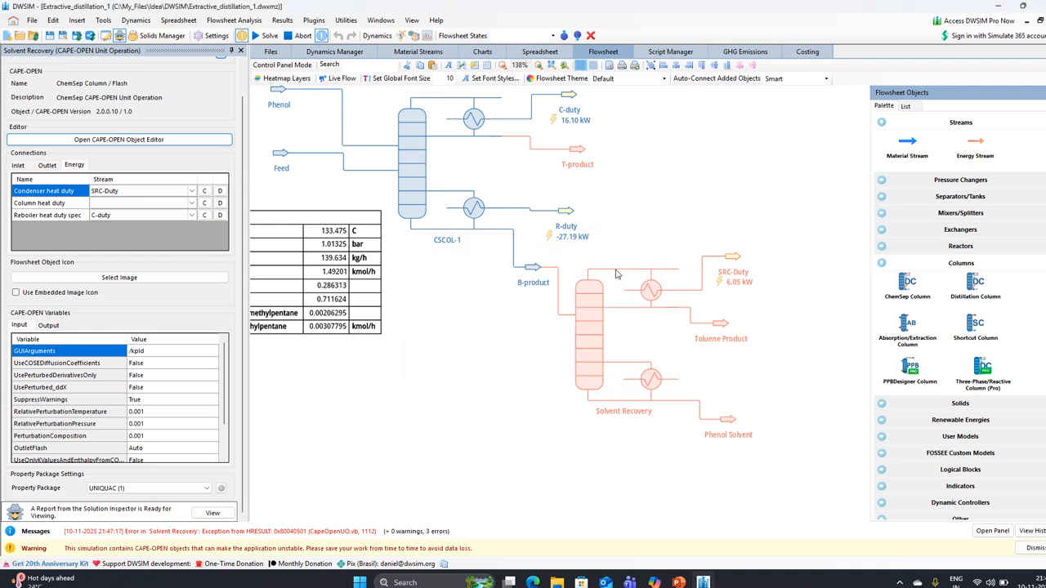
{"action": "mouse_move", "coordinate": [108, 212]}
{"action": "left_click", "coordinate": [635, 251]}
{"action": "left_click", "coordinate": [635, 251]}
{"action": "mouse_move", "coordinate": [131, 216]}
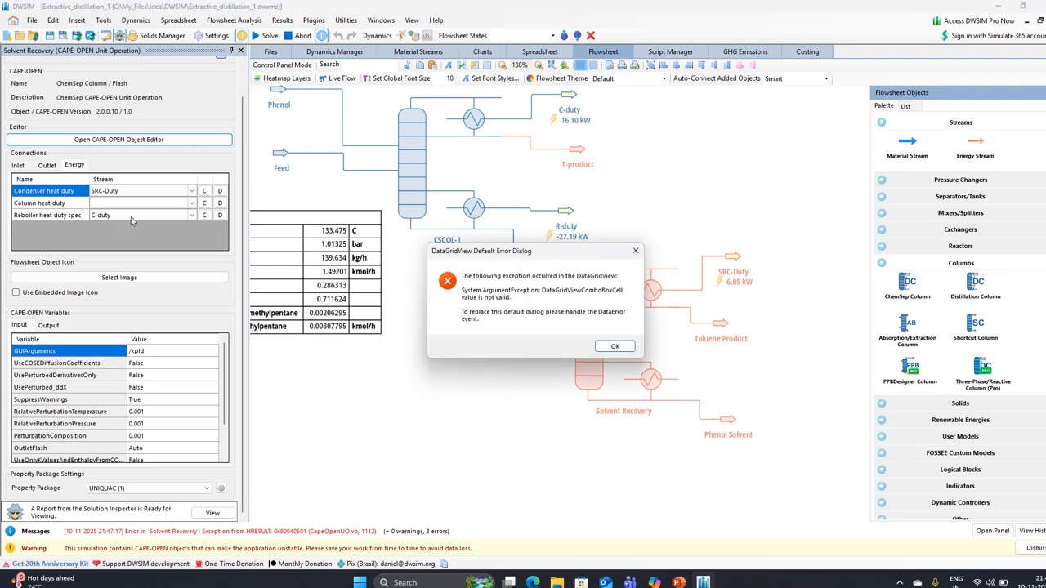
{"action": "left_click", "coordinate": [636, 251]}
{"action": "mouse_move", "coordinate": [196, 217]}
{"action": "left_click", "coordinate": [597, 347]}
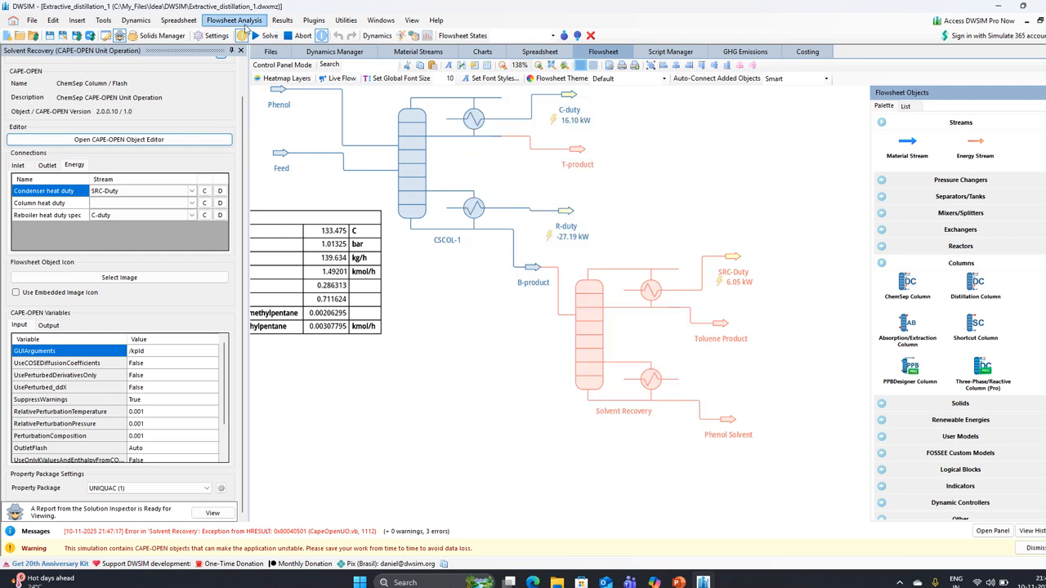
Try to create a new stream connection for the Solvent Recovery column's reboiler heat duty spec, and try to disconnect the assigned stream.
{"action": "left_click", "coordinate": [205, 215]}
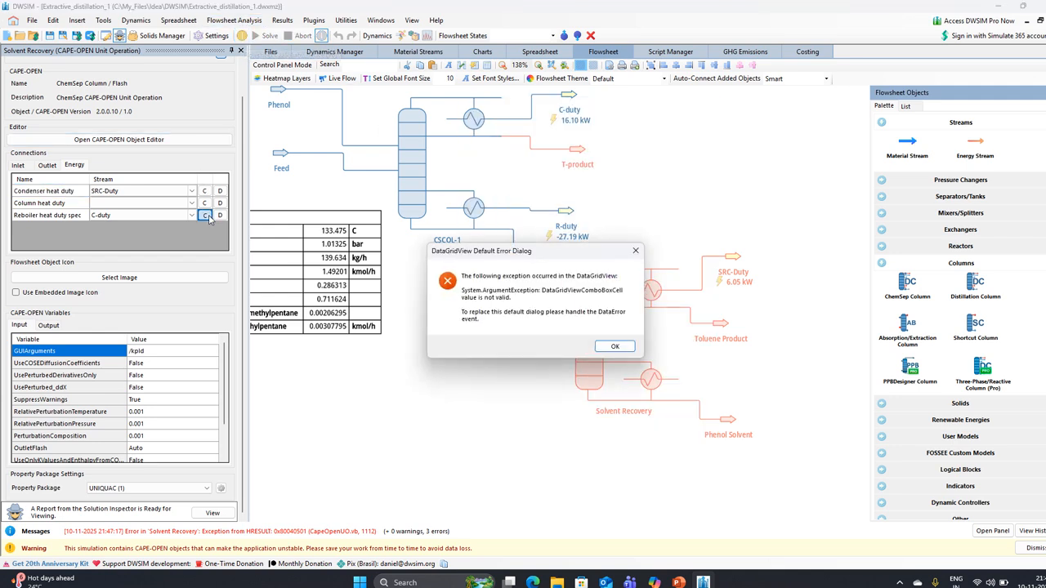
{"action": "left_click", "coordinate": [631, 253]}
{"action": "left_click", "coordinate": [626, 349]}
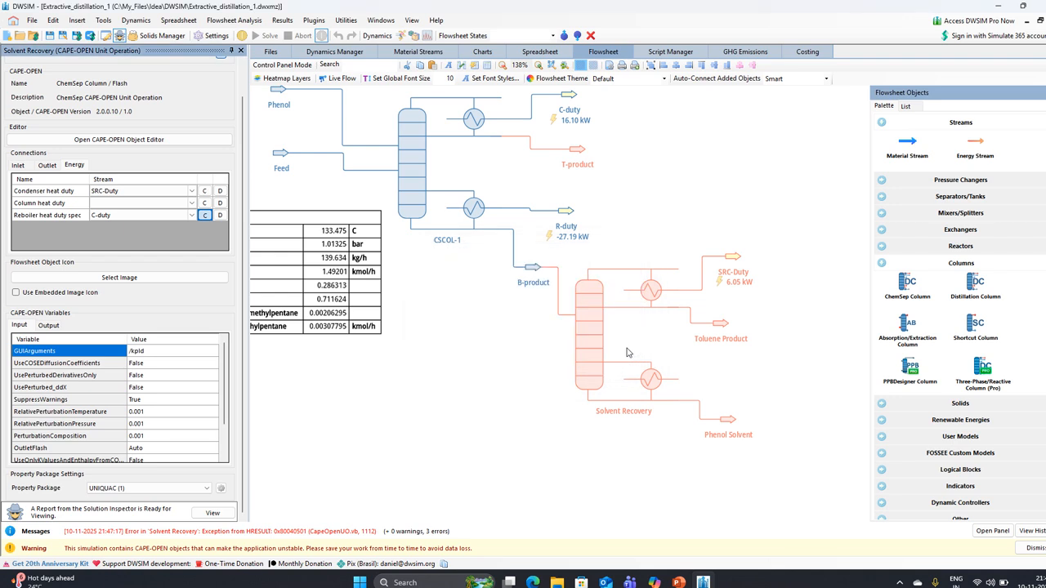
{"action": "left_click_drag", "start_coordinate": [518, 256], "coordinate": [402, 455]}
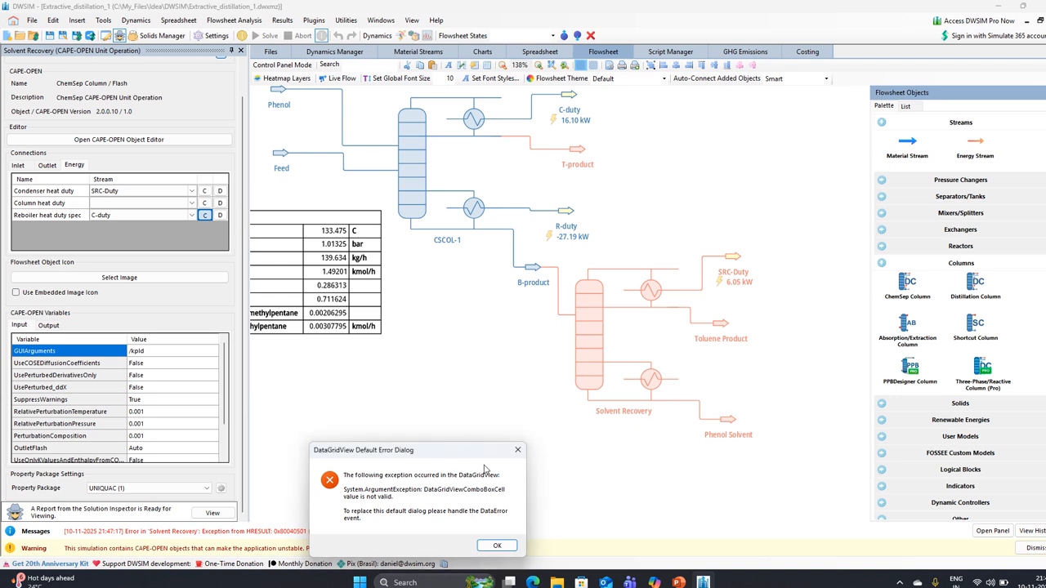
{"action": "left_click", "coordinate": [517, 449]}
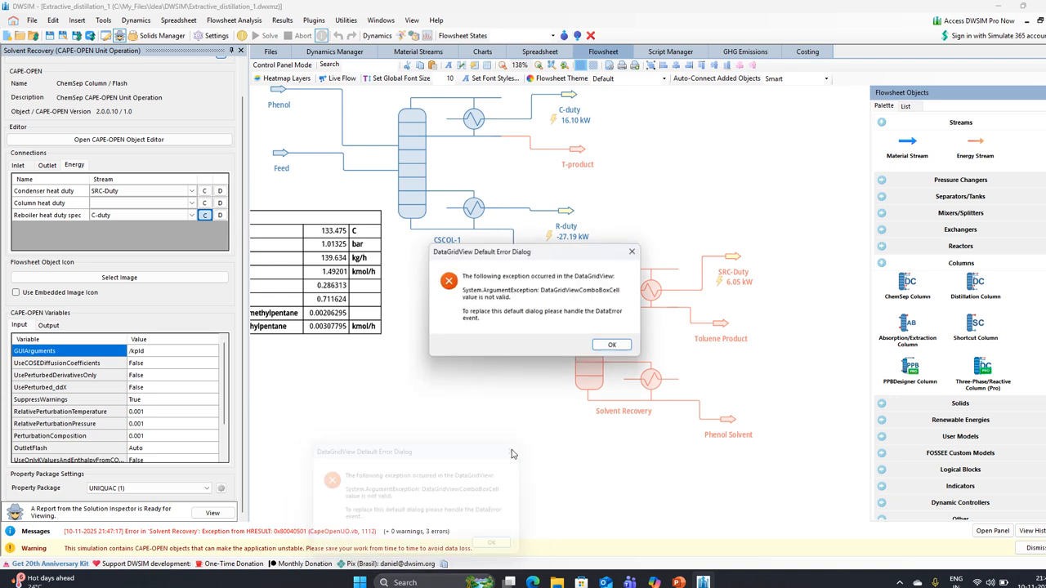
{"action": "left_click", "coordinate": [612, 347]}
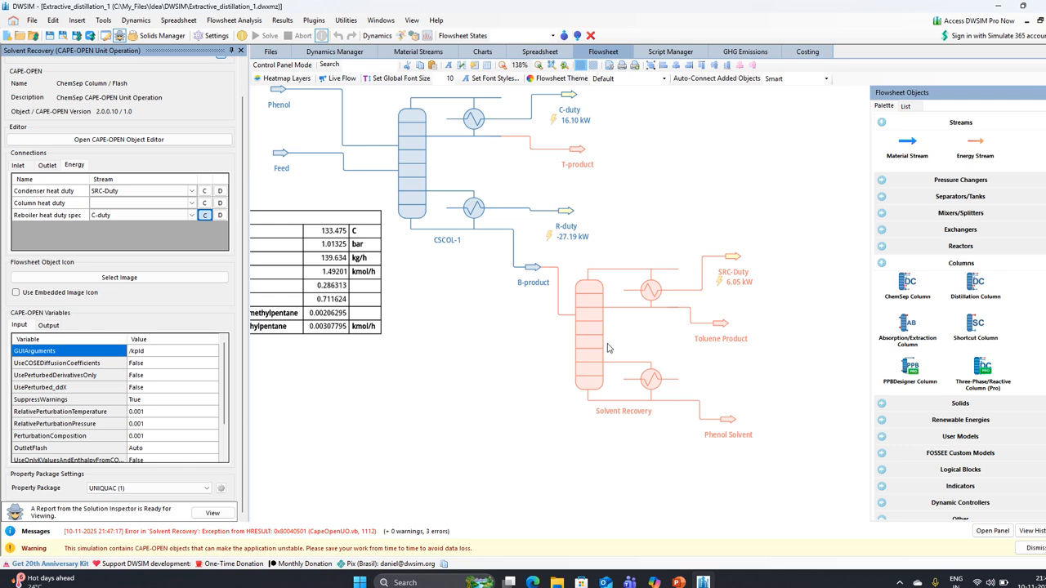
{"action": "left_click", "coordinate": [220, 214]}
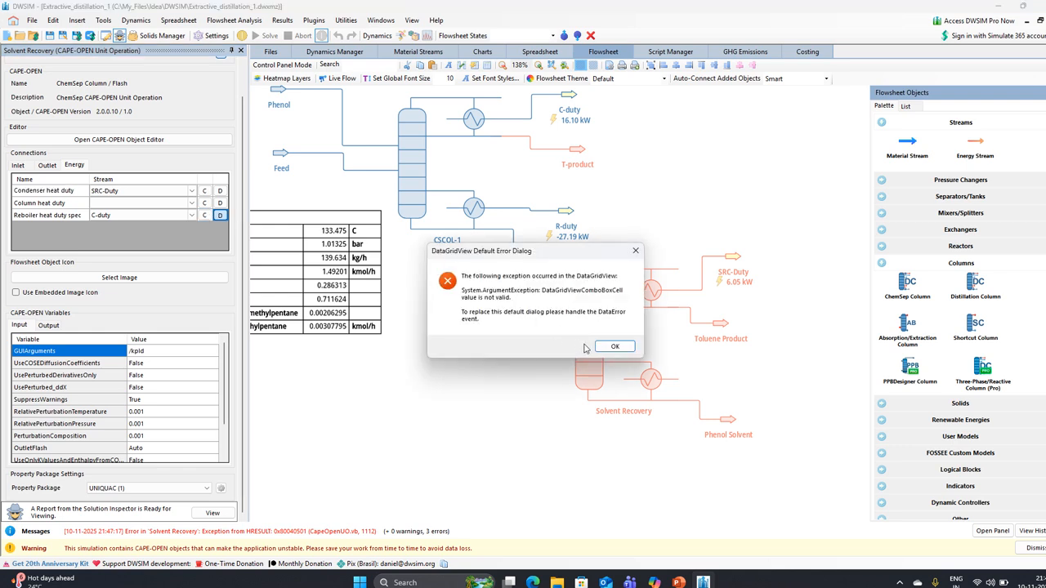
{"action": "left_click", "coordinate": [614, 346]}
Place a new energy stream below the Solvent Recovery column and reactivate the flowsheet solver, dismissing the errors.
{"action": "left_click_drag", "start_coordinate": [971, 144], "coordinate": [962, 135]}
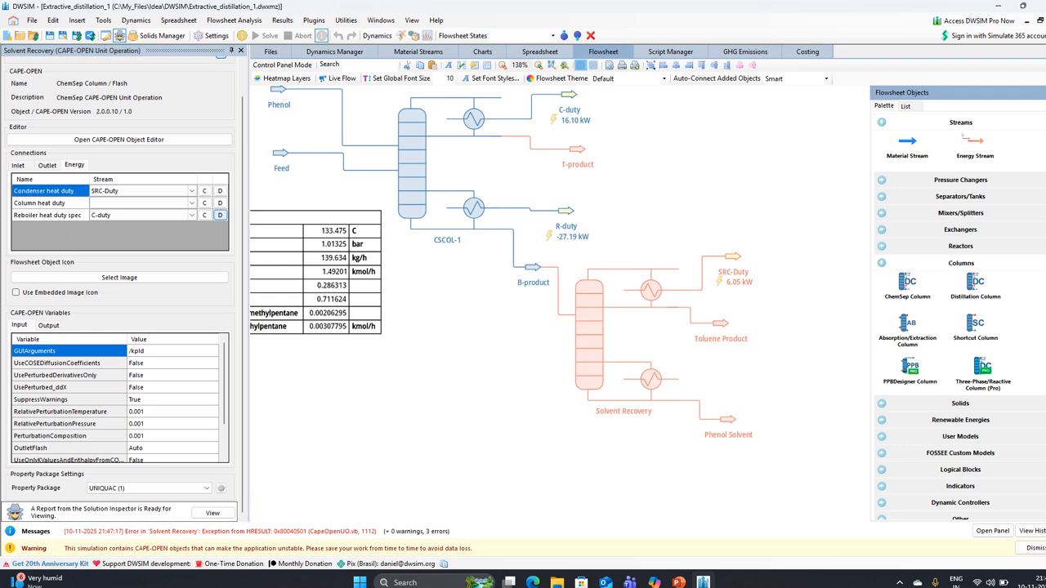
{"action": "left_click_drag", "start_coordinate": [559, 420], "coordinate": [561, 422]}
{"action": "left_click", "coordinate": [605, 350]}
{"action": "left_click", "coordinate": [608, 347]}
{"action": "left_click", "coordinate": [596, 347]}
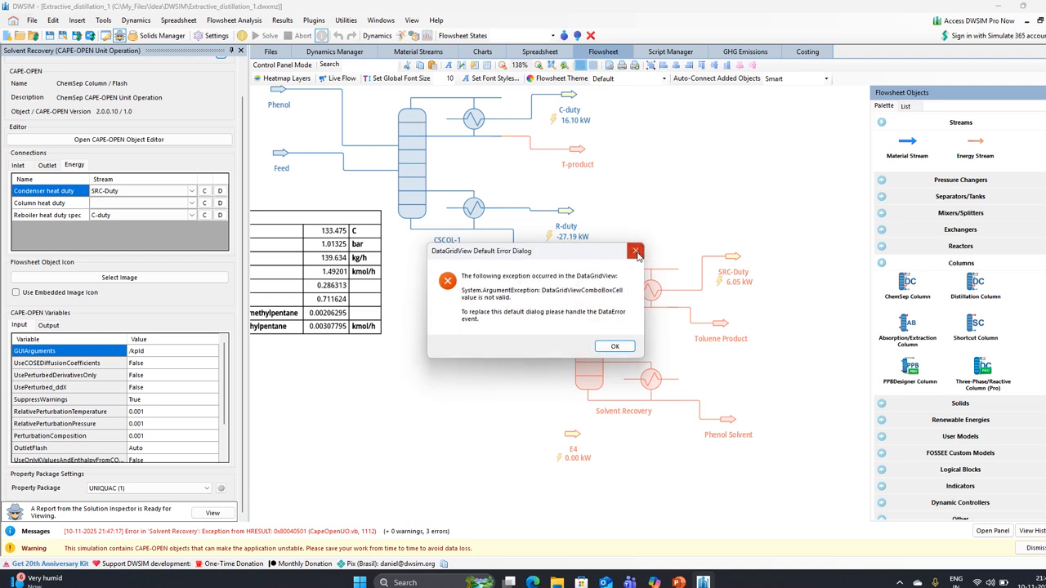
{"action": "left_click_drag", "start_coordinate": [452, 255], "coordinate": [65, 365]}
{"action": "left_click", "coordinate": [251, 362]}
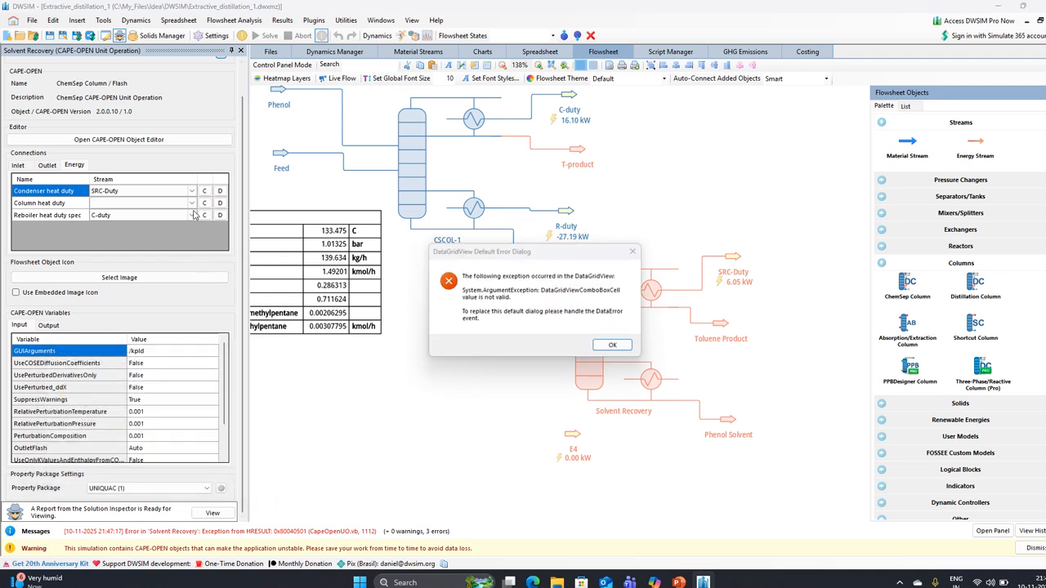
{"action": "left_click", "coordinate": [625, 349]}
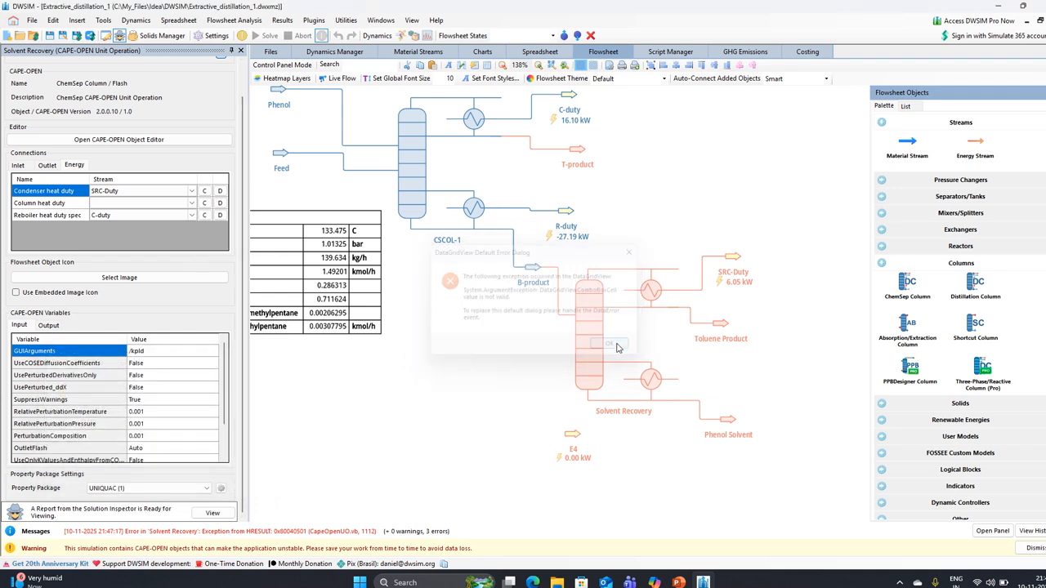
{"action": "left_click", "coordinate": [242, 36]}
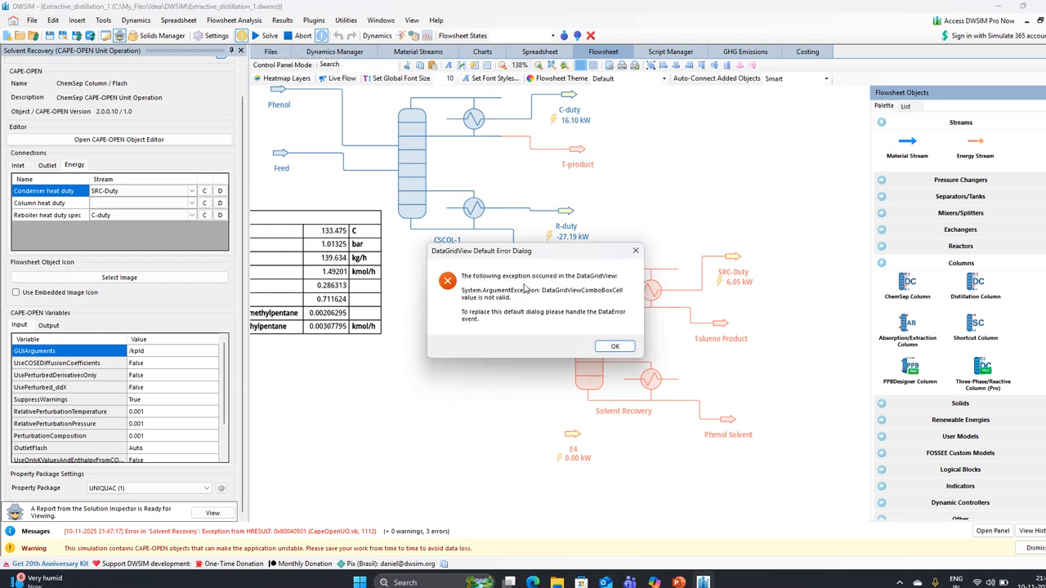
{"action": "left_click", "coordinate": [613, 347]}
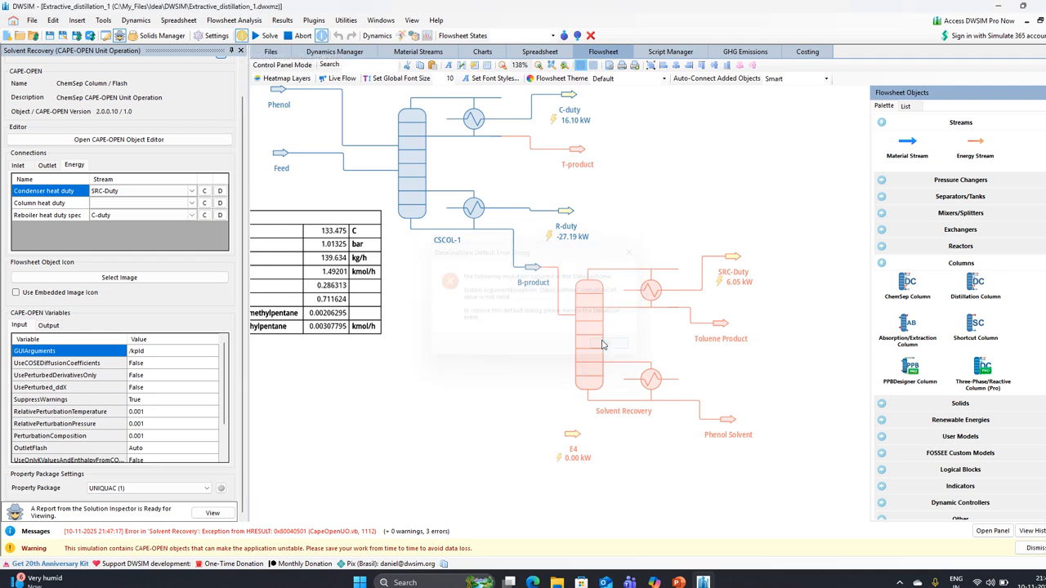
Solve the flowsheet, dismiss the error, and create a new energy stream for the Solvent Recovery column's reboiler heat duty spec.
{"action": "left_click", "coordinate": [266, 36]}
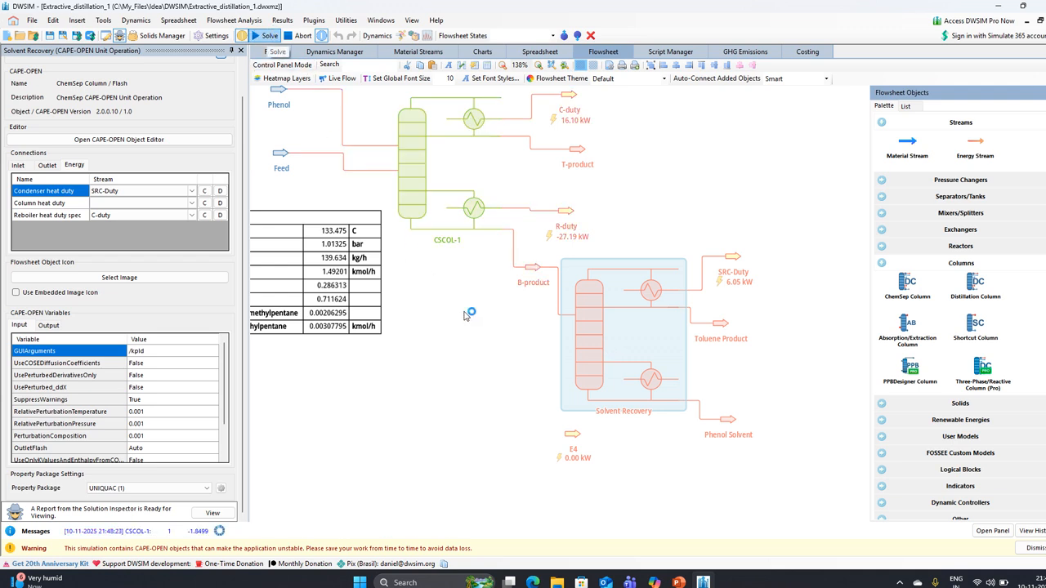
{"action": "left_click", "coordinate": [630, 337]}
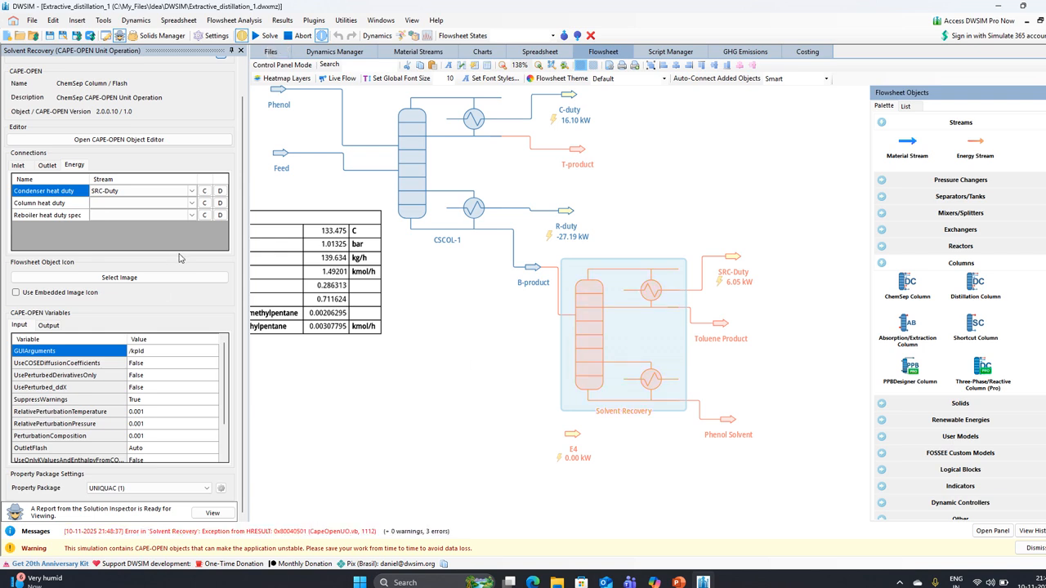
{"action": "left_click", "coordinate": [192, 215]}
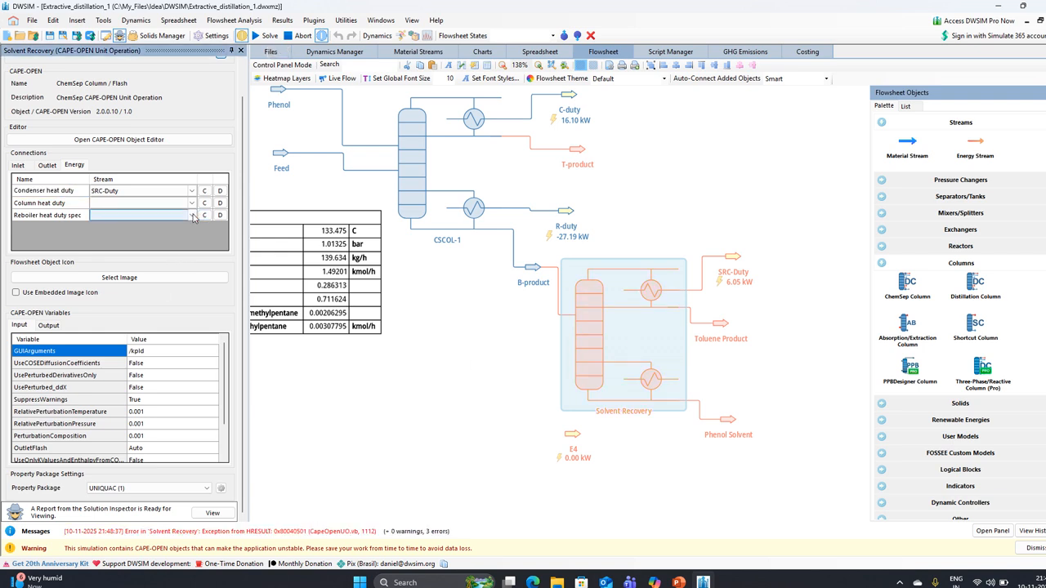
{"action": "left_click", "coordinate": [194, 217]}
{"action": "left_click", "coordinate": [153, 239]}
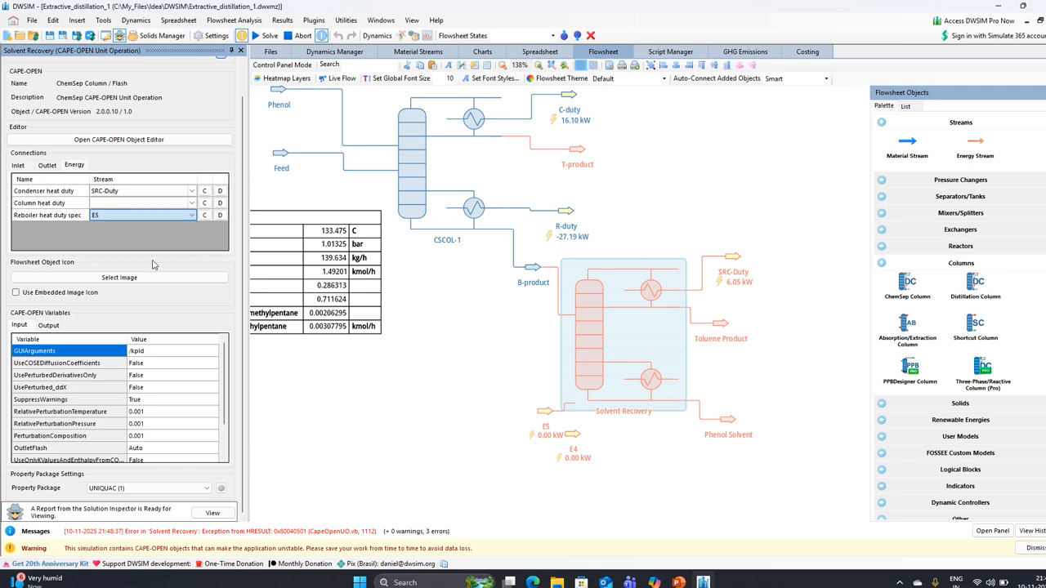
{"action": "left_click", "coordinate": [195, 217]}
Delete the unconnected E4 energy stream below the Solvent Recovery column.
{"action": "left_click", "coordinate": [572, 435]}
{"action": "key", "text": "Delete"}
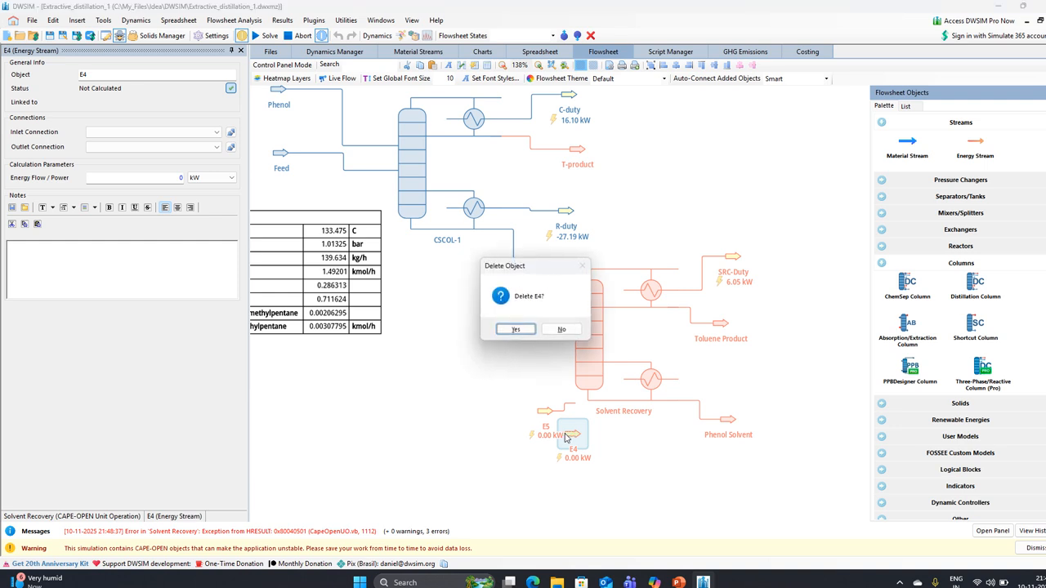
{"action": "left_click", "coordinate": [517, 329]}
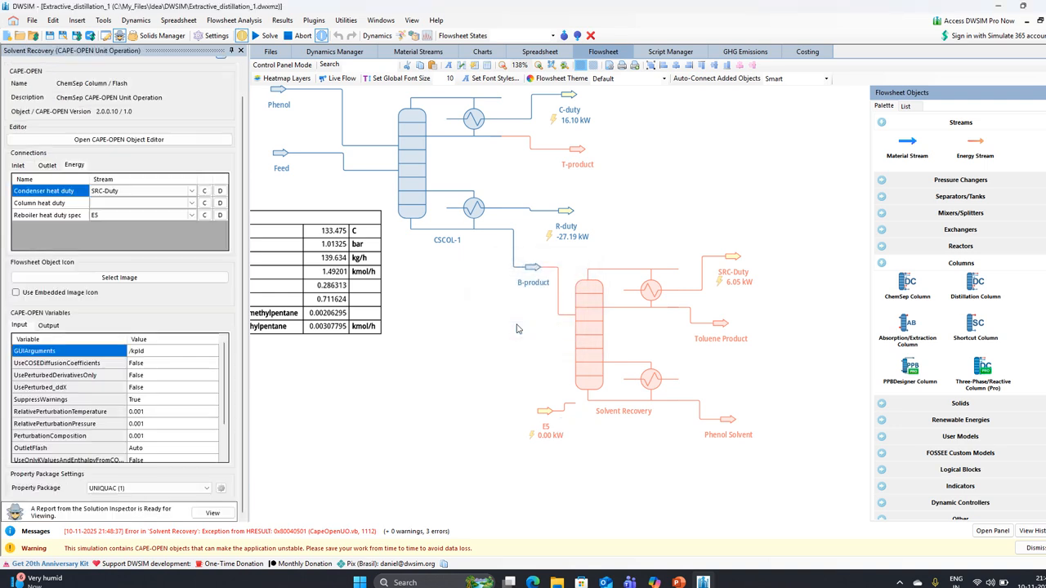
Open the Solvent Recovery column's CAPE-OPEN editor and set the heat duty of reboiler specification to 7610 J/s.
{"action": "left_click", "coordinate": [129, 139]}
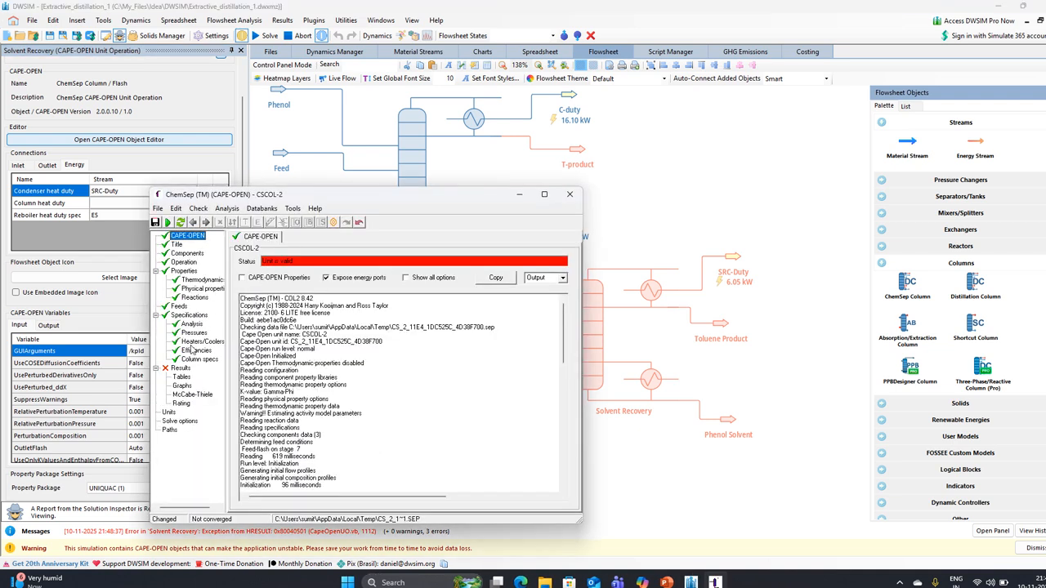
{"action": "left_click", "coordinate": [199, 358]}
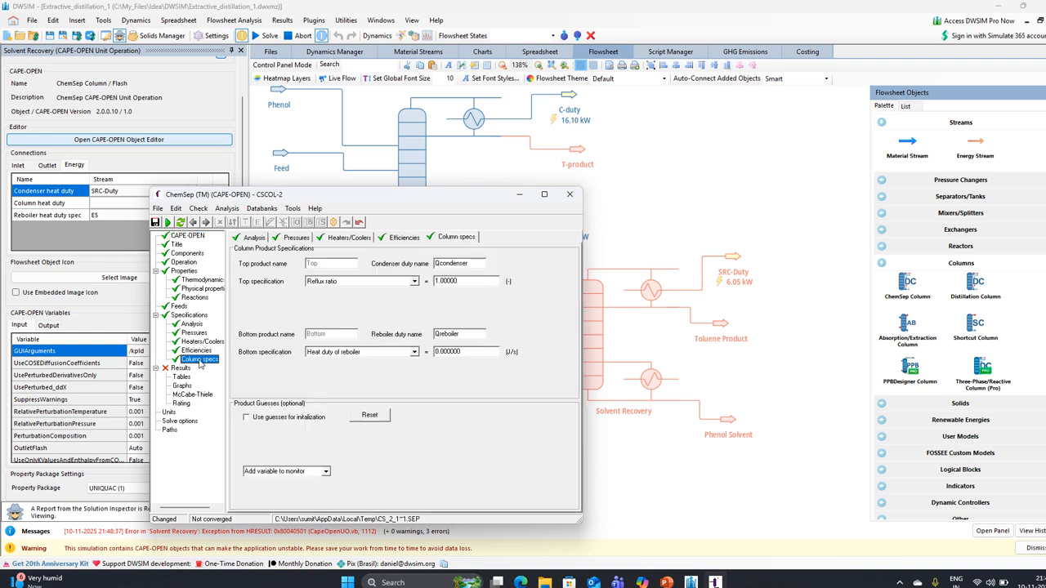
{"action": "left_click", "coordinate": [459, 350]}
{"action": "type", "text": "761"}
Run the column with the CAPE-OPEN simulator, close the editor and solve the flowsheet with E5 connected, dismissing the error.
{"action": "left_click", "coordinate": [168, 223]}
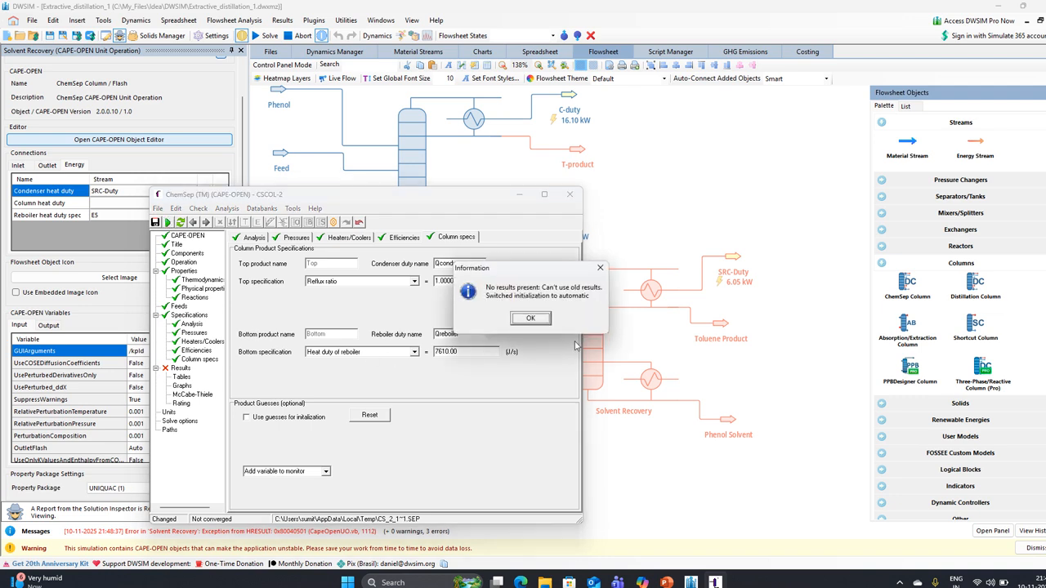
{"action": "left_click", "coordinate": [531, 318]}
{"action": "left_click", "coordinate": [530, 319]}
{"action": "left_click", "coordinate": [502, 318]}
{"action": "left_click", "coordinate": [500, 317]}
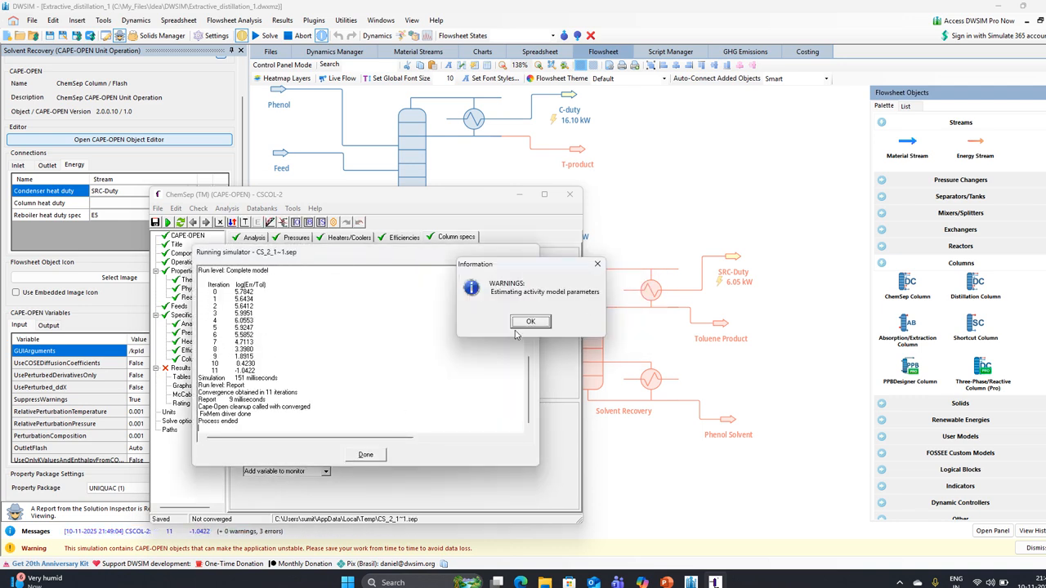
{"action": "left_click", "coordinate": [368, 455]}
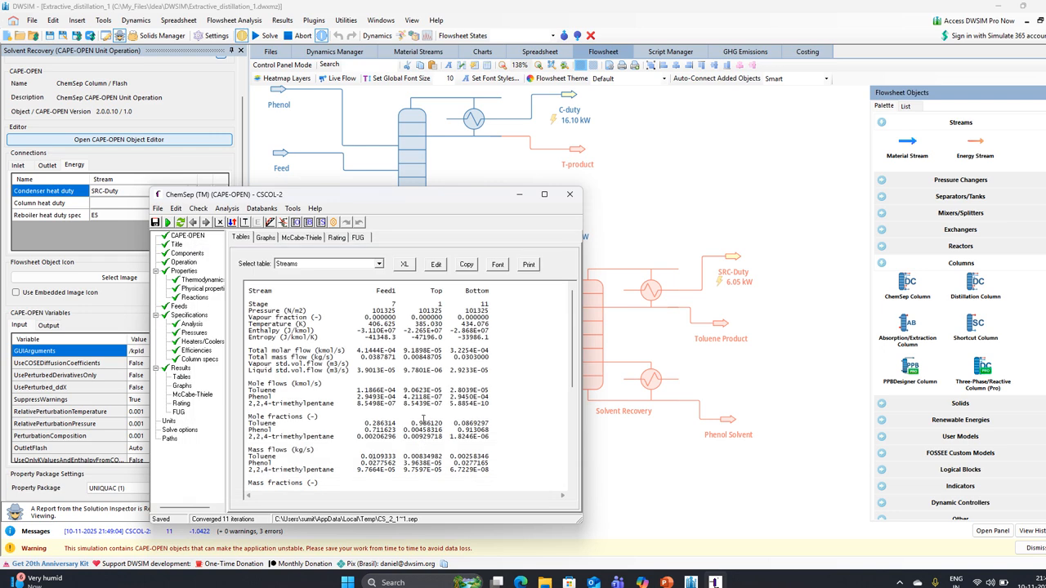
{"action": "left_click", "coordinate": [570, 198]}
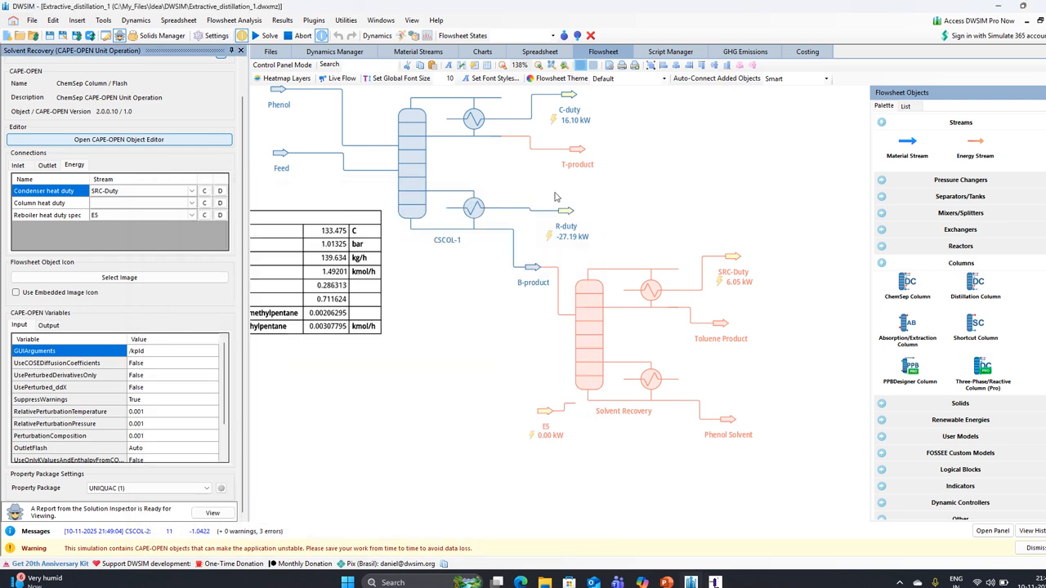
{"action": "left_click", "coordinate": [261, 37]}
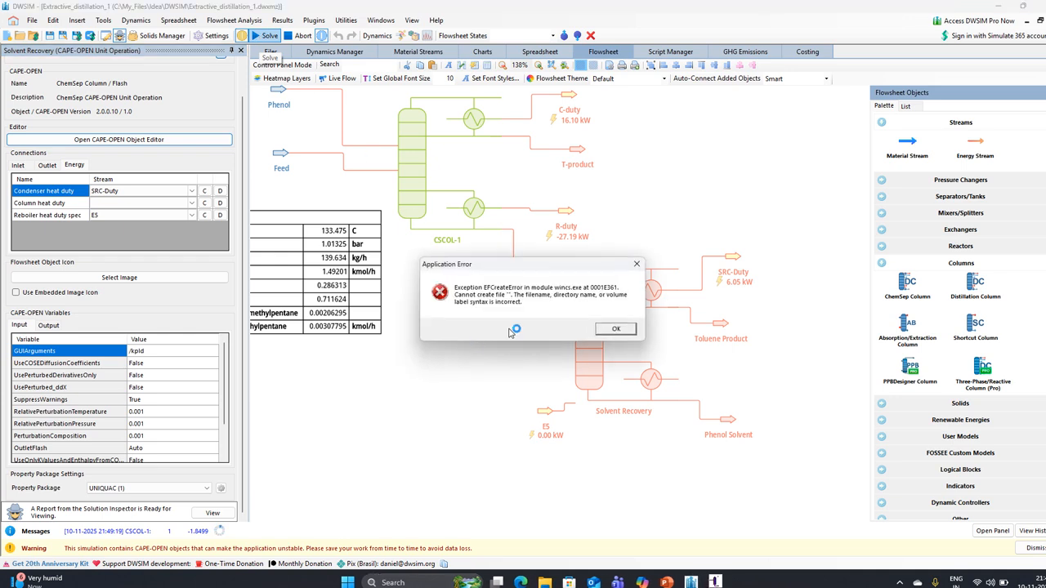
{"action": "left_click", "coordinate": [612, 330]}
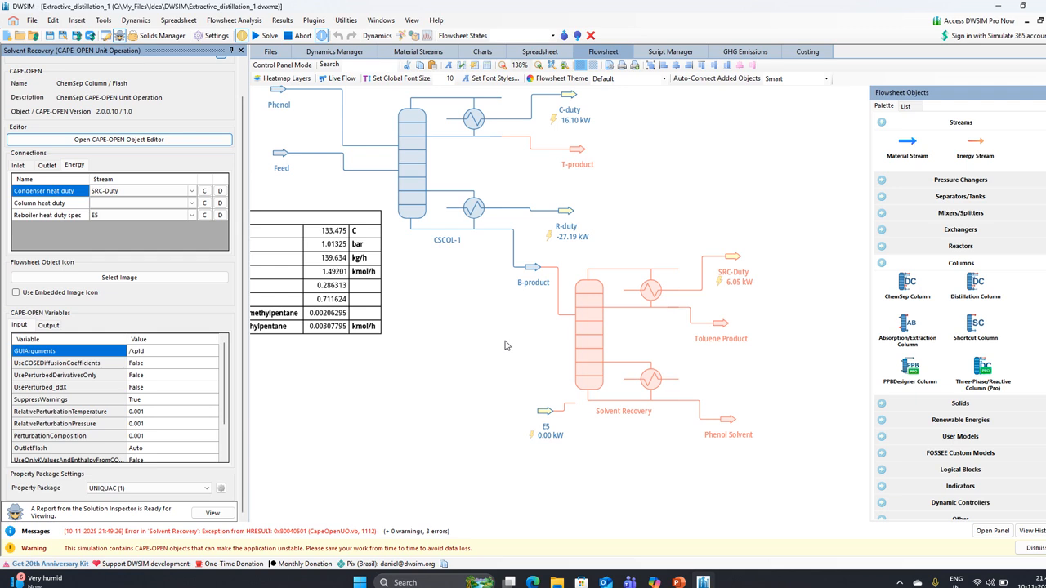
Delete the E5 energy stream and solve the flowsheet again, dismissing the errors.
{"action": "left_click", "coordinate": [545, 413]}
{"action": "key", "text": "Delete"}
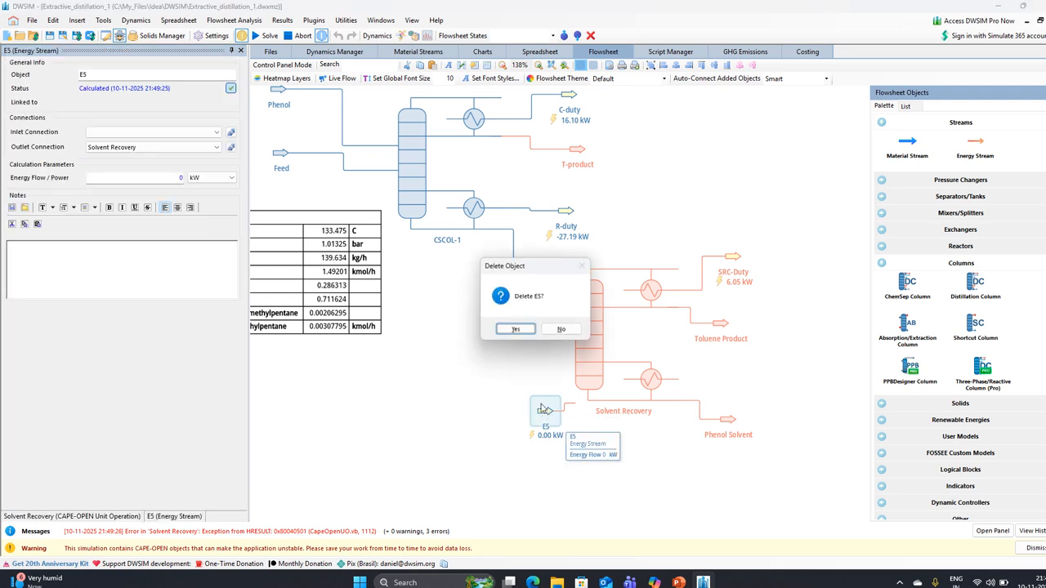
{"action": "left_click", "coordinate": [517, 331]}
{"action": "left_click", "coordinate": [614, 346]}
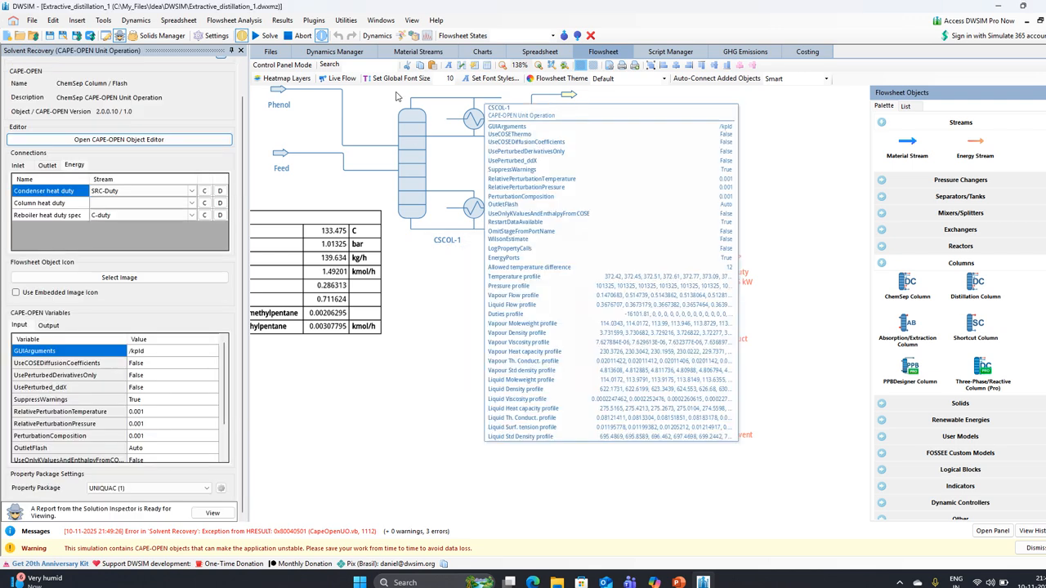
{"action": "left_click", "coordinate": [263, 36]}
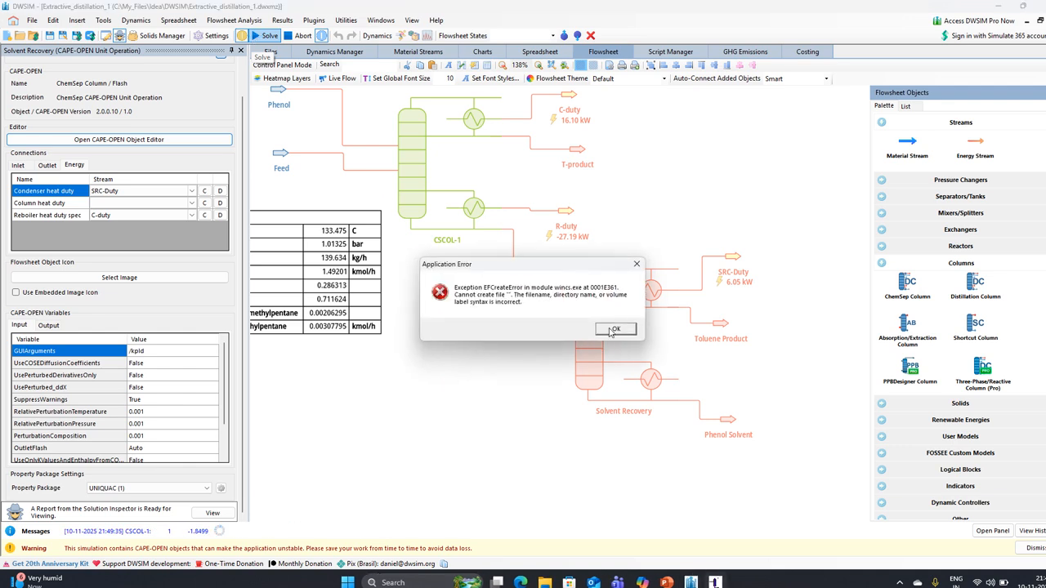
{"action": "left_click", "coordinate": [613, 330]}
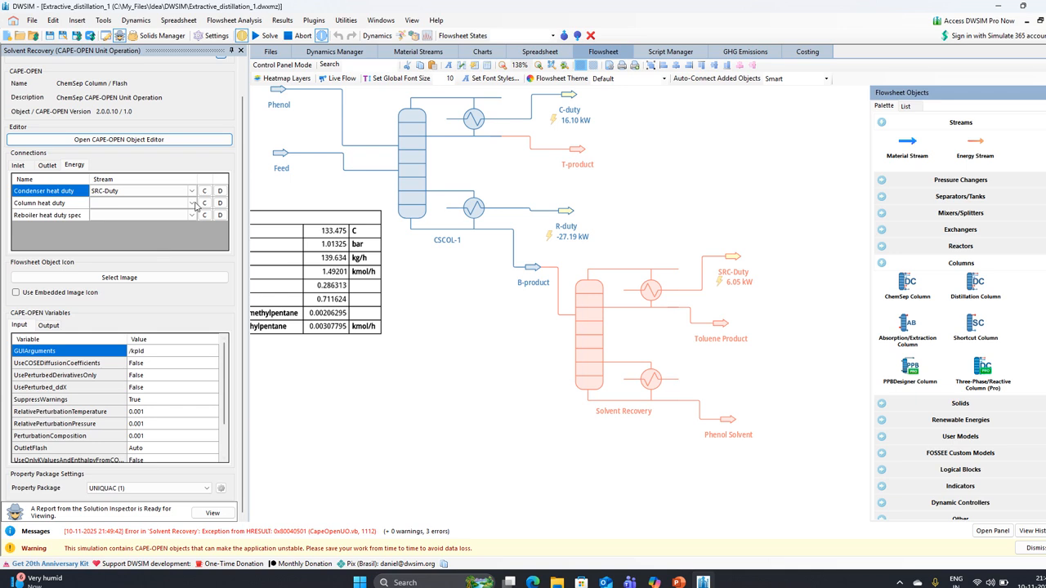
Reopen the Solvent Recovery column's editor and set the bottom specification's heat duty of reboiler to 7610 J/s.
{"action": "left_click", "coordinate": [112, 143]}
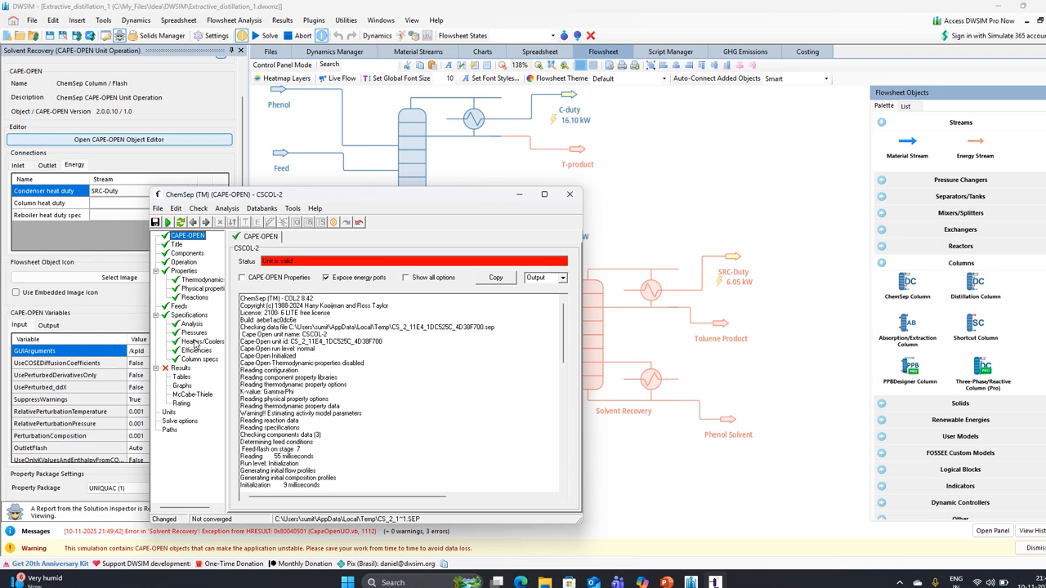
{"action": "left_click", "coordinate": [199, 360]}
{"action": "left_click", "coordinate": [473, 351]}
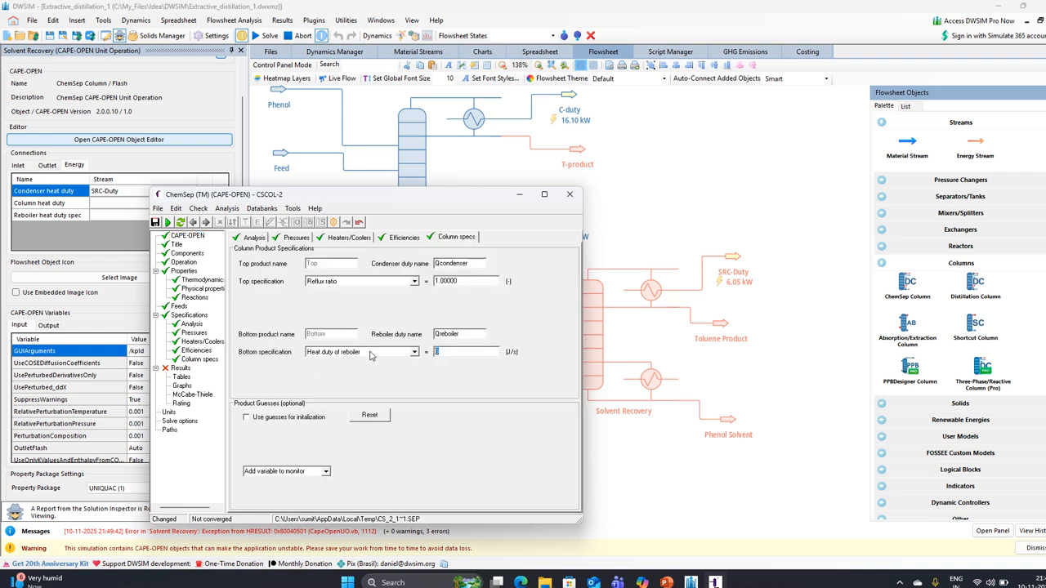
{"action": "type", "text": "7610"}
{"action": "key", "text": "Return"}
Run the Solvent Recovery column with the CAPE-OPEN simulator using automatic initialization, and close the editor on its stream results.
{"action": "left_click", "coordinate": [168, 223]}
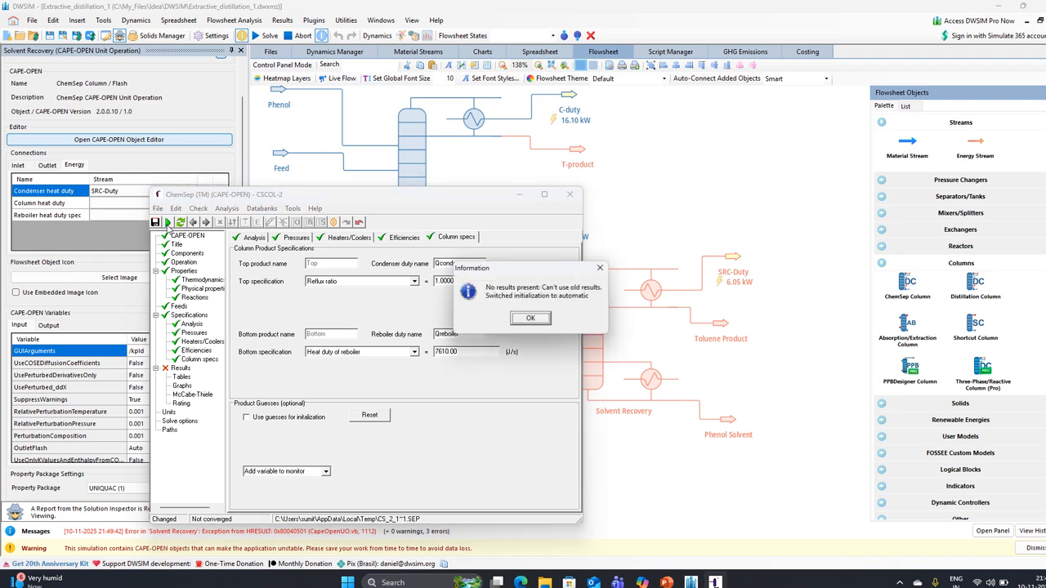
{"action": "left_click", "coordinate": [541, 325]}
{"action": "left_click", "coordinate": [531, 320]}
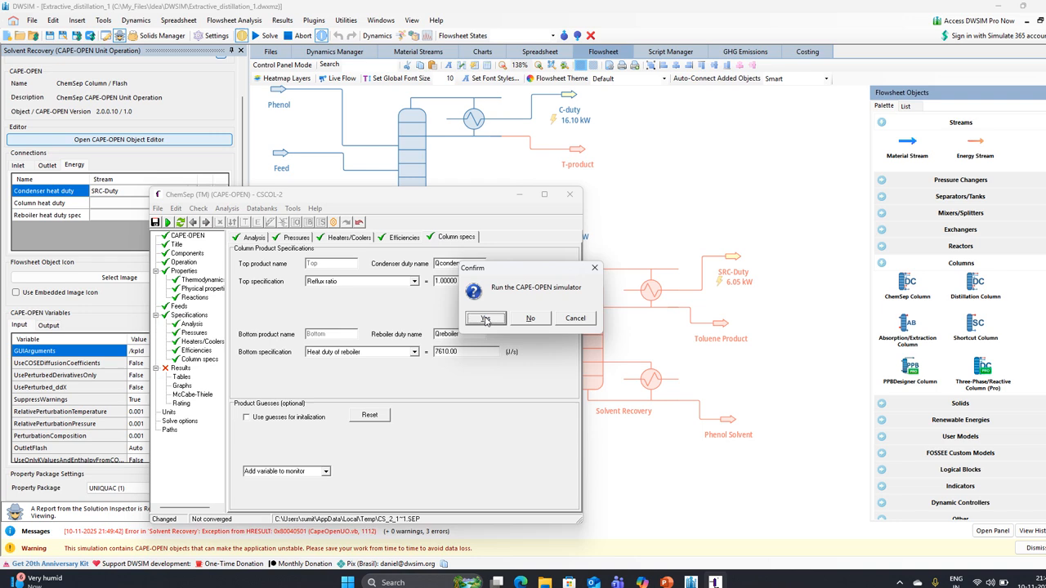
{"action": "left_click", "coordinate": [485, 319]}
{"action": "left_click", "coordinate": [484, 318]}
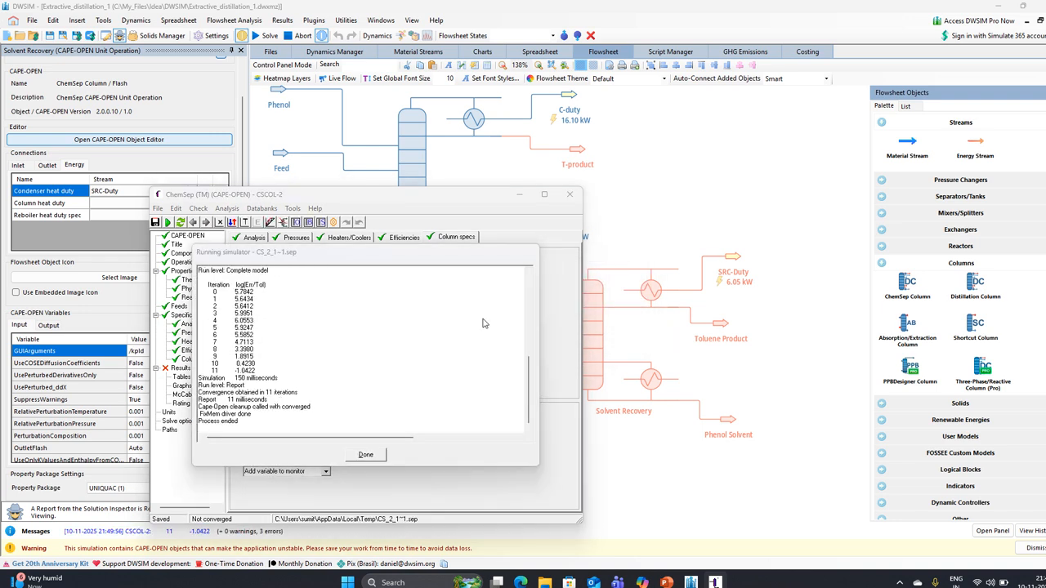
{"action": "left_click", "coordinate": [365, 454]}
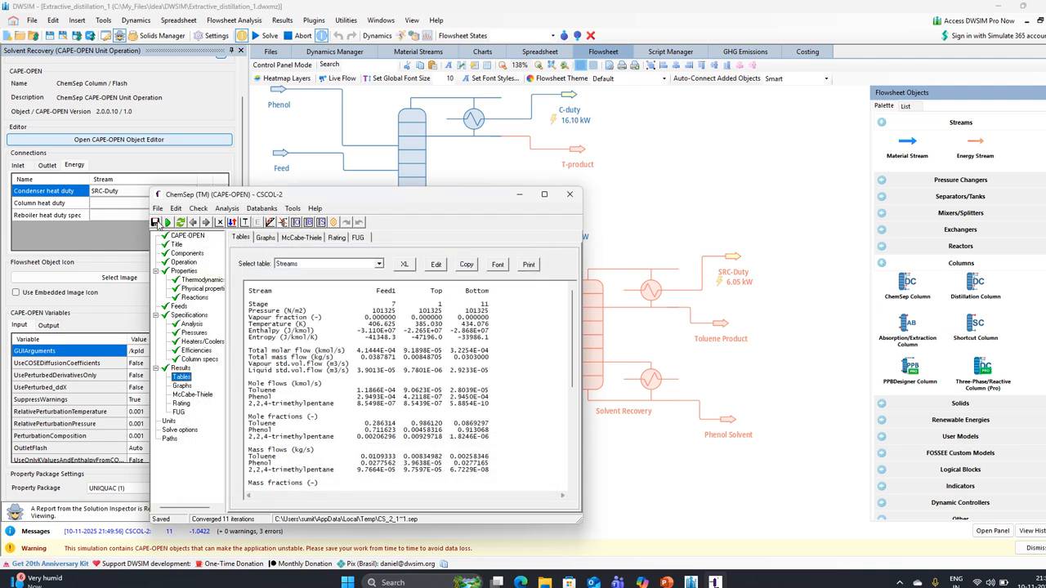
{"action": "left_click", "coordinate": [569, 201]}
Solve the whole flowsheet with no energy stream on the reboiler duty spec, dismissing the application errors.
{"action": "left_click", "coordinate": [266, 36]}
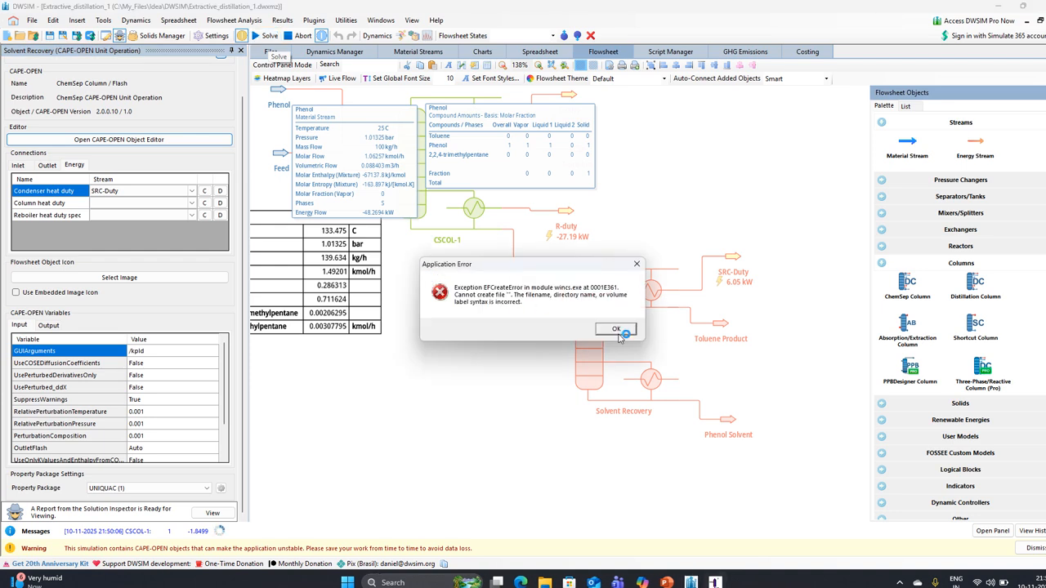
{"action": "left_click", "coordinate": [617, 332]}
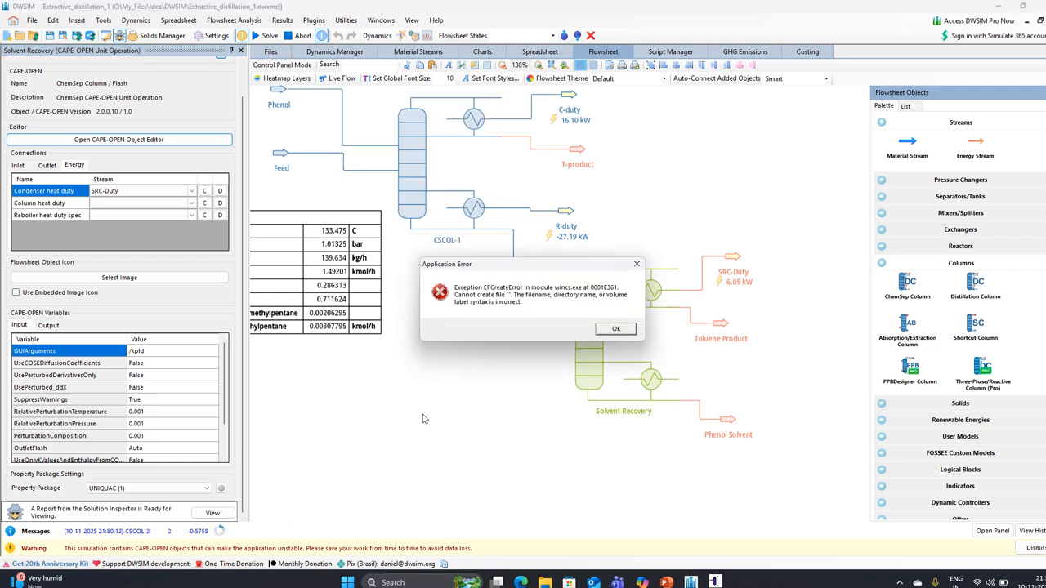
{"action": "left_click", "coordinate": [609, 333]}
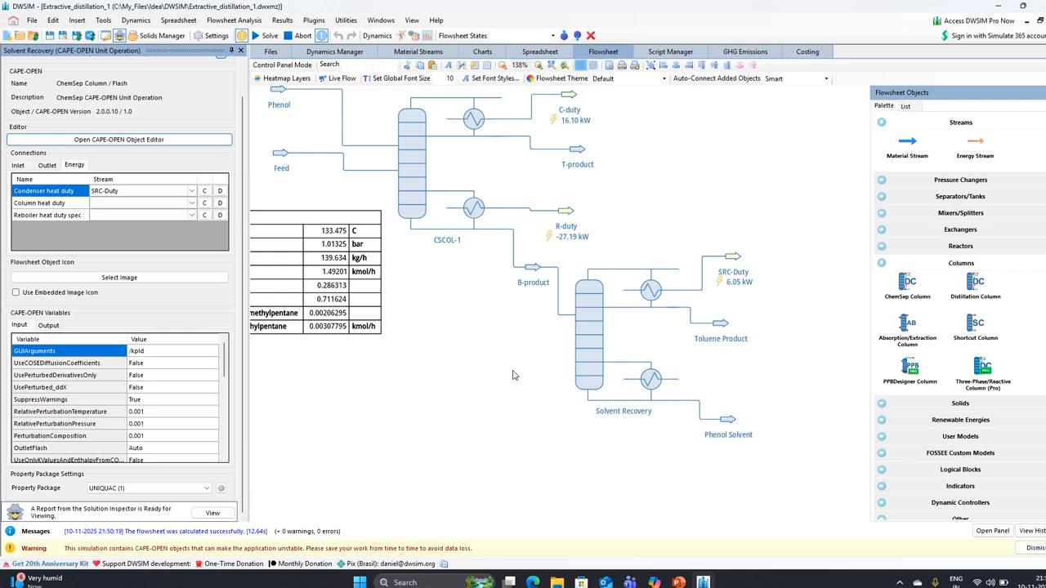
Try a newly created energy stream on the Solvent Recovery column's reboiler heat duty spec and delete that stream again.
{"action": "left_click_drag", "start_coordinate": [513, 375], "coordinate": [476, 373]}
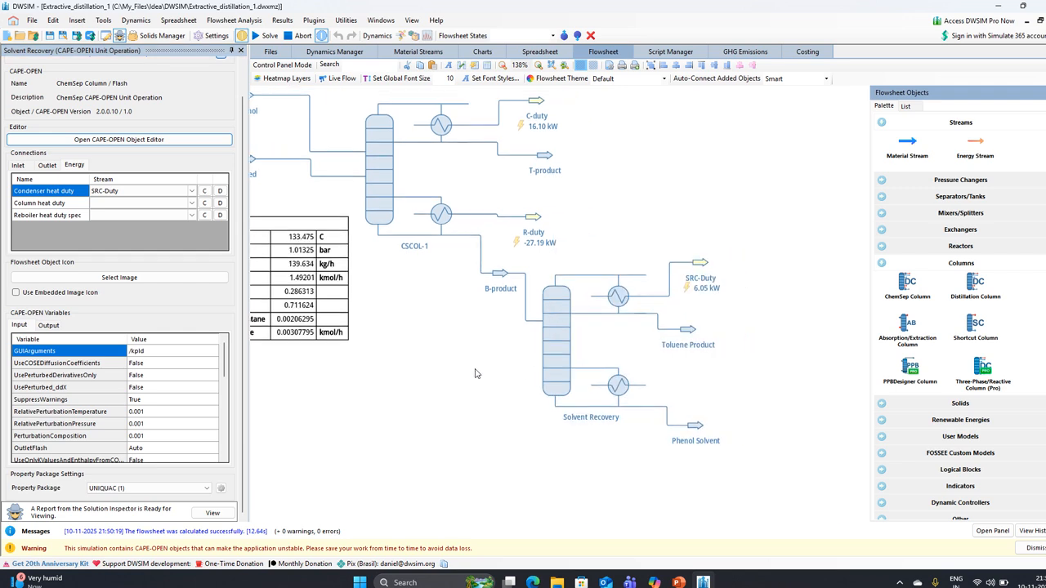
{"action": "left_click", "coordinate": [205, 215]}
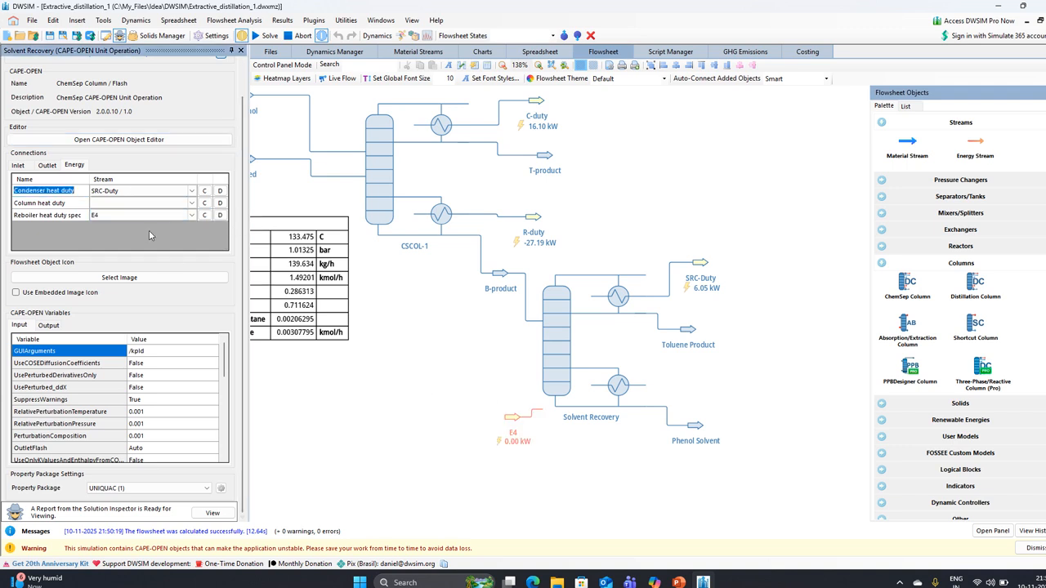
{"action": "left_click", "coordinate": [503, 411]}
{"action": "key", "text": "Delete"}
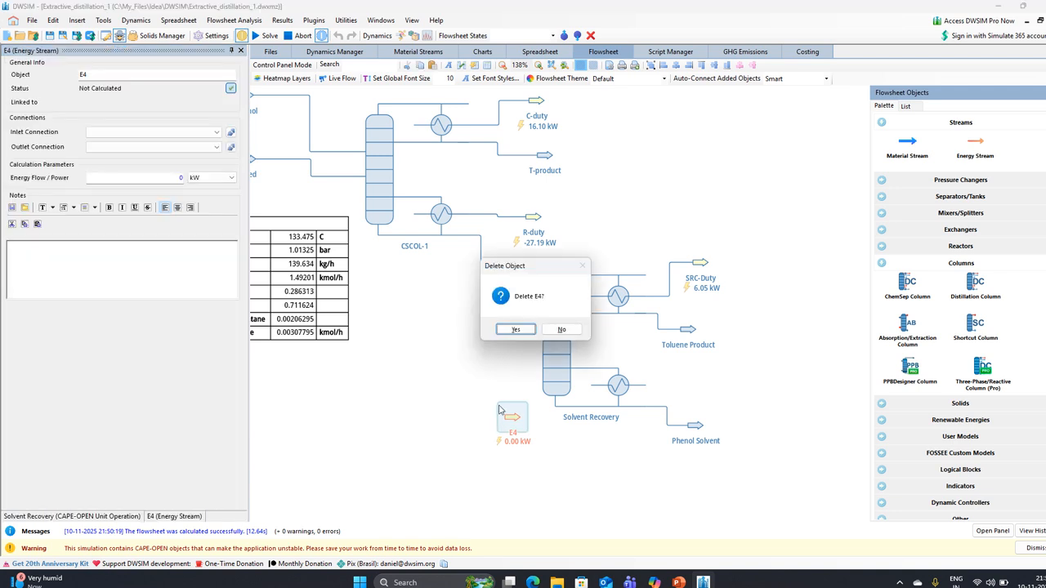
{"action": "left_click", "coordinate": [517, 332]}
Close the Solvent Recovery column's properties, switch to PowerPoint and start the slide show at the objective and process parameters slide.
{"action": "left_click_drag", "start_coordinate": [521, 391], "coordinate": [473, 406]}
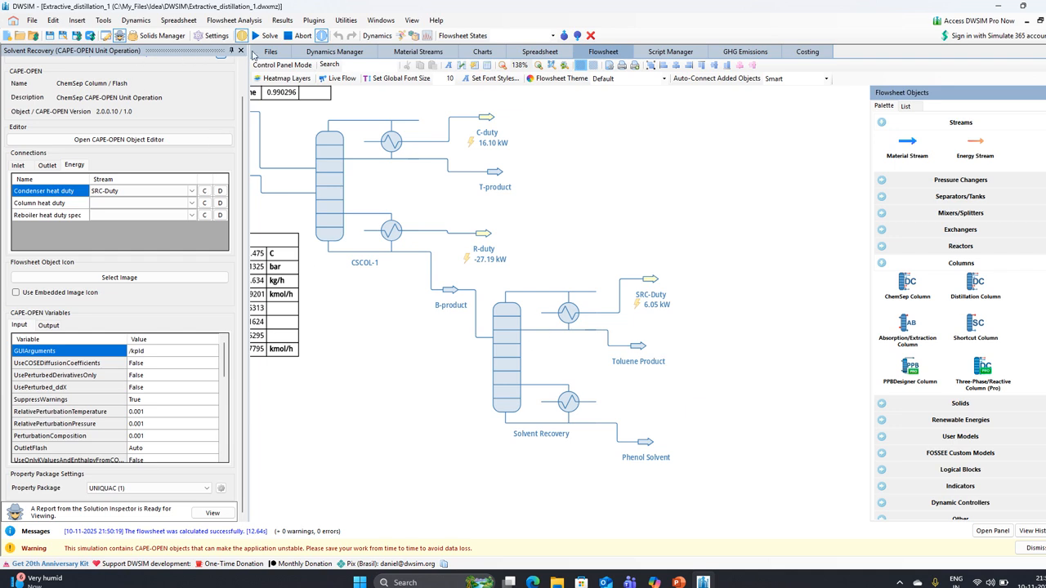
{"action": "mouse_move", "coordinate": [513, 415]}
{"action": "left_click", "coordinate": [240, 52]}
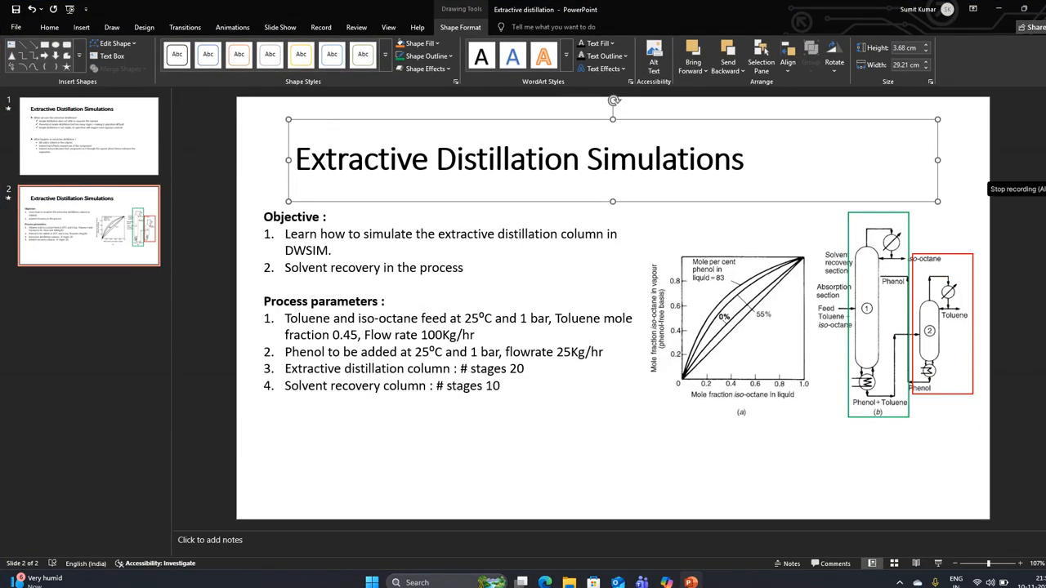
{"action": "left_click", "coordinate": [938, 563]}
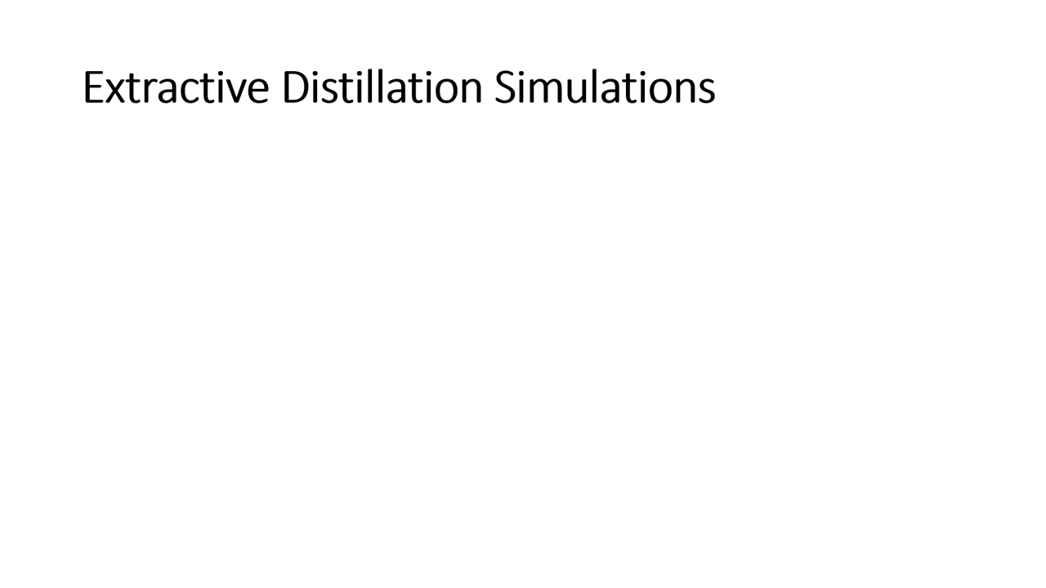